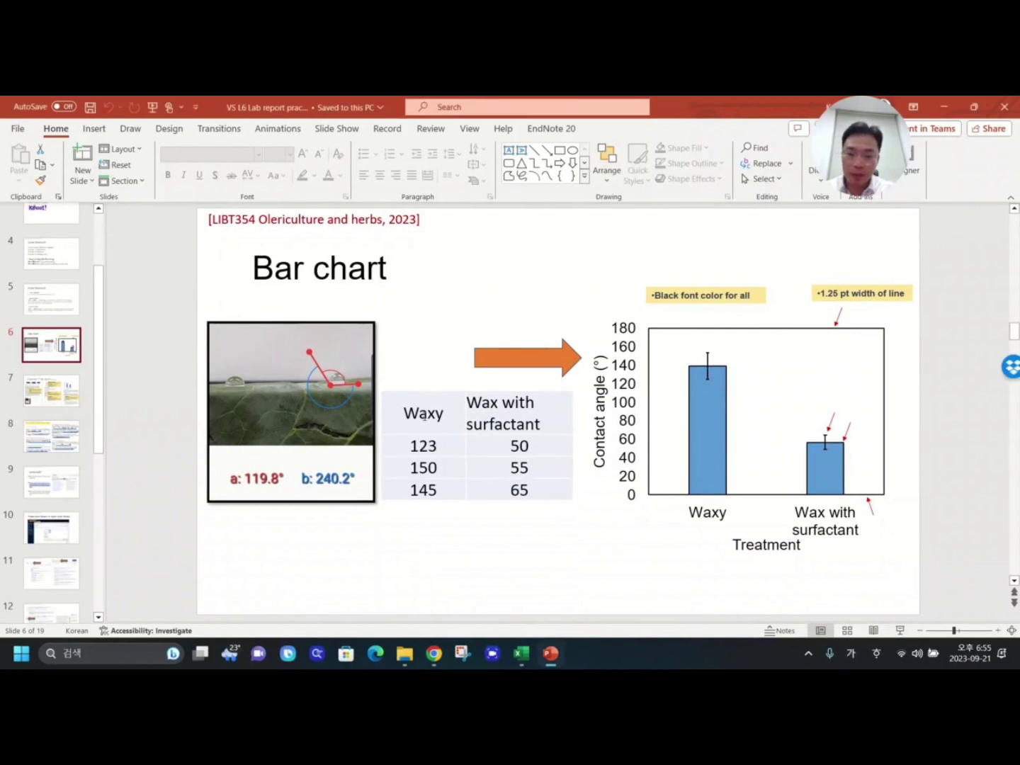
Inspect the source's leaf droplet photo, data table and contact angle bar chart.
{"action": "left_click", "coordinate": [314, 384]}
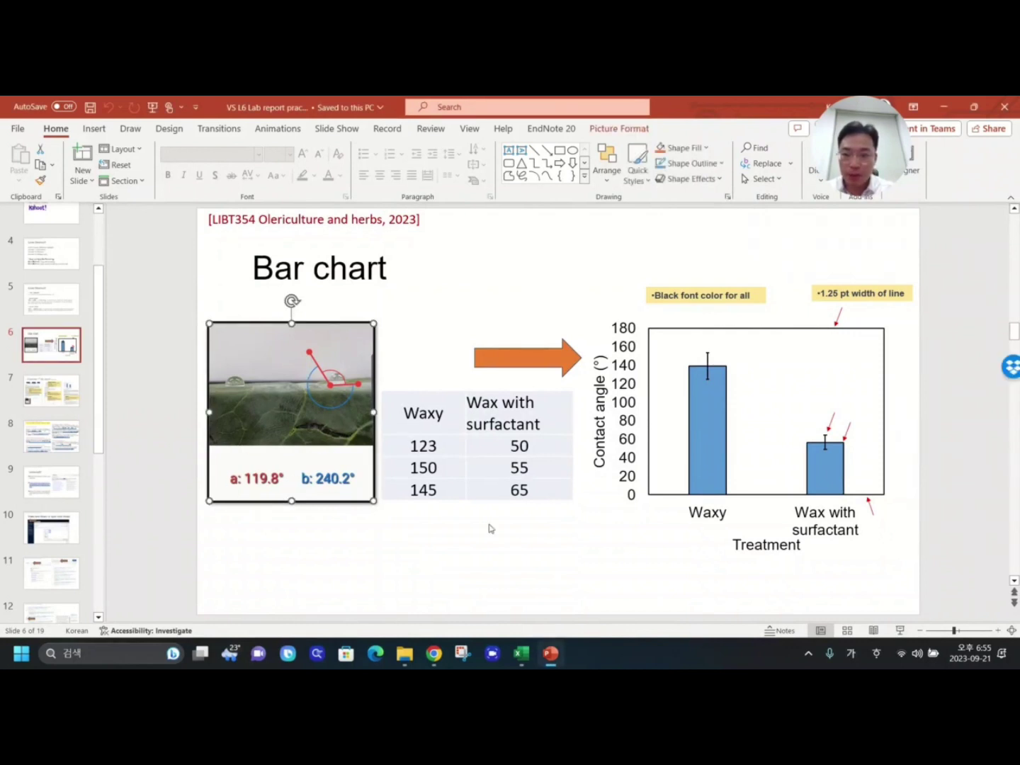
{"action": "left_click", "coordinate": [467, 565]}
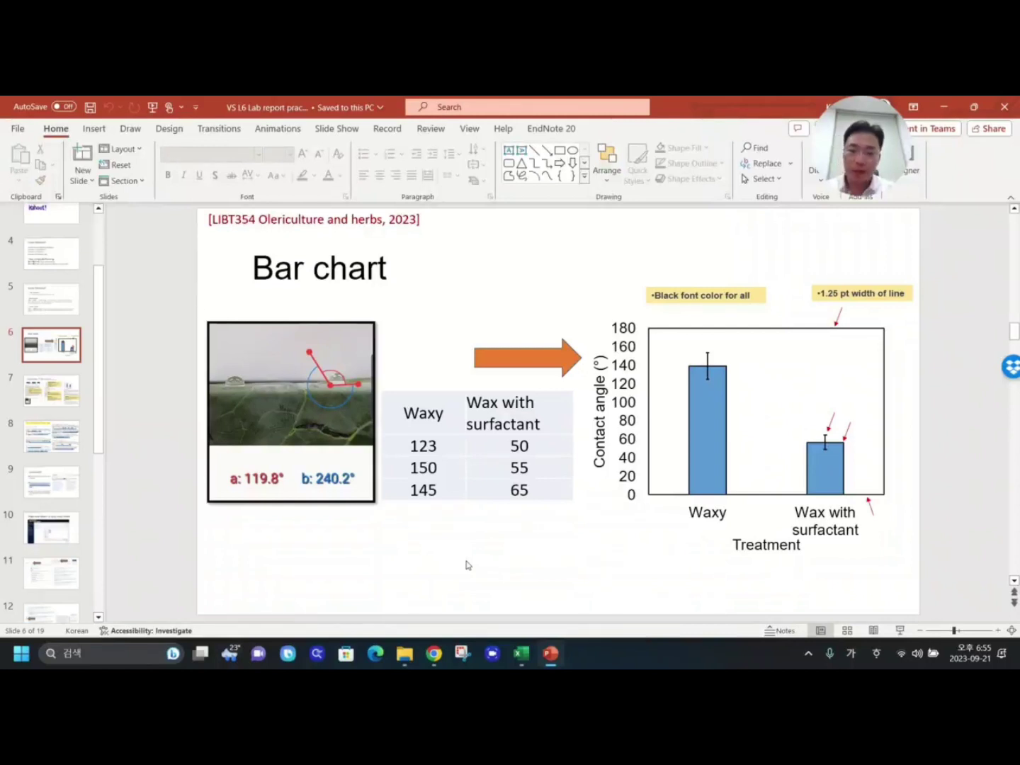
{"action": "left_click_drag", "start_coordinate": [412, 417], "coordinate": [505, 483]}
{"action": "key", "text": "ctrl+c"}
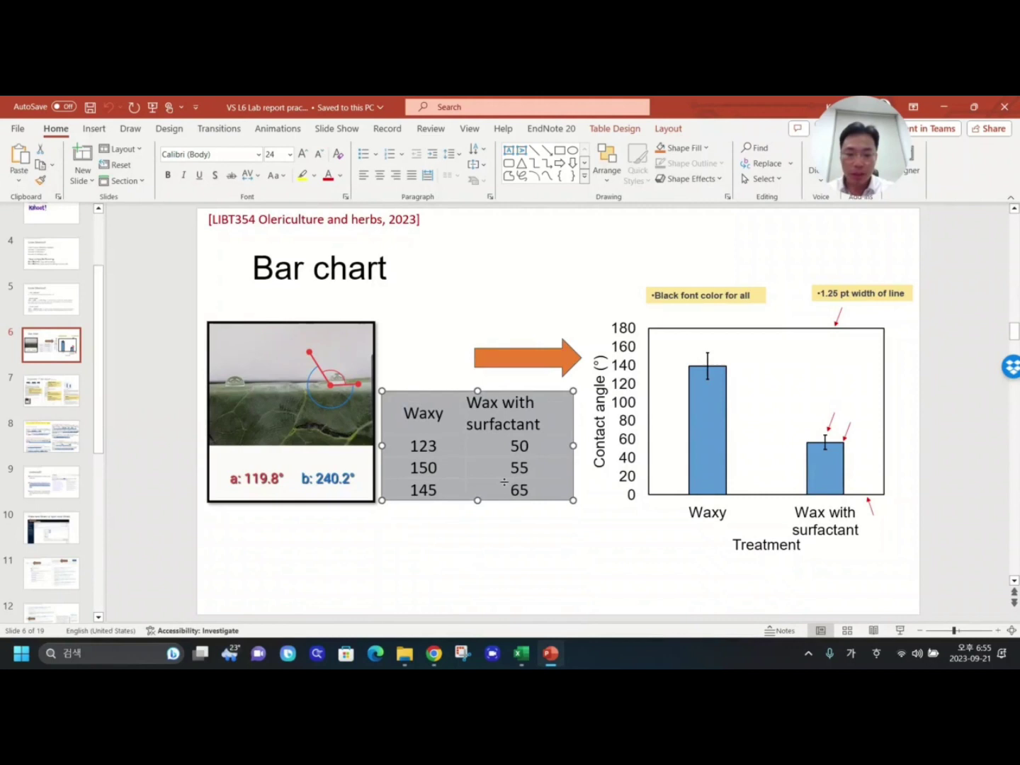
{"action": "left_click", "coordinate": [494, 526]}
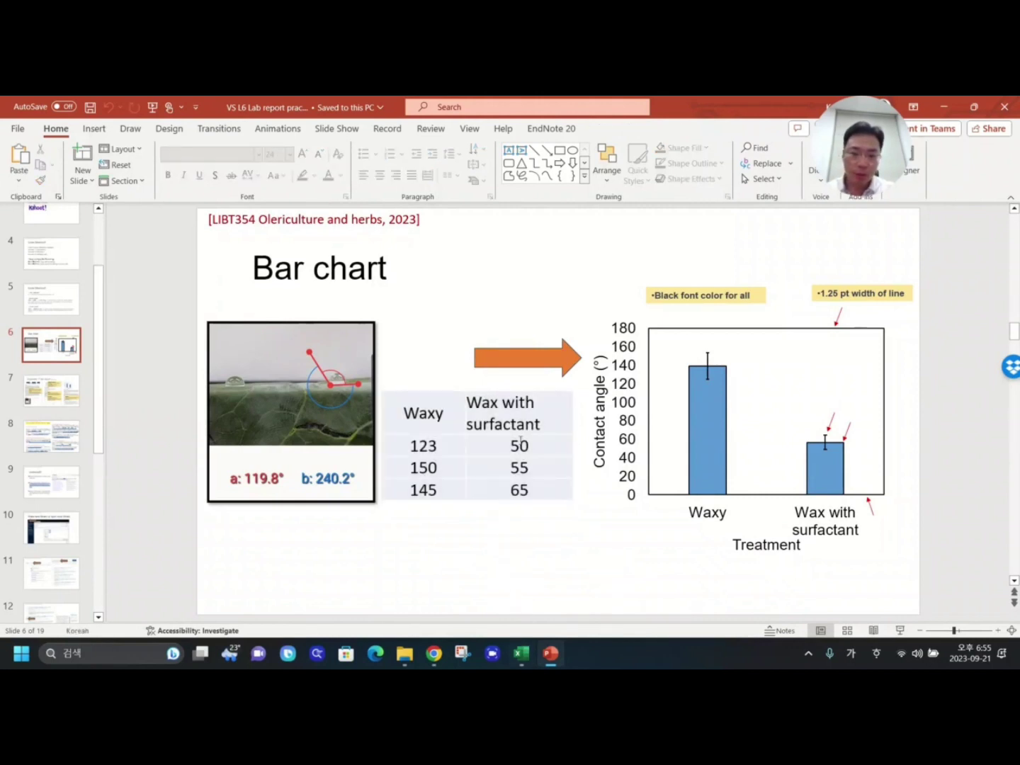
{"action": "left_click", "coordinate": [511, 423]}
{"action": "left_click", "coordinate": [788, 388]}
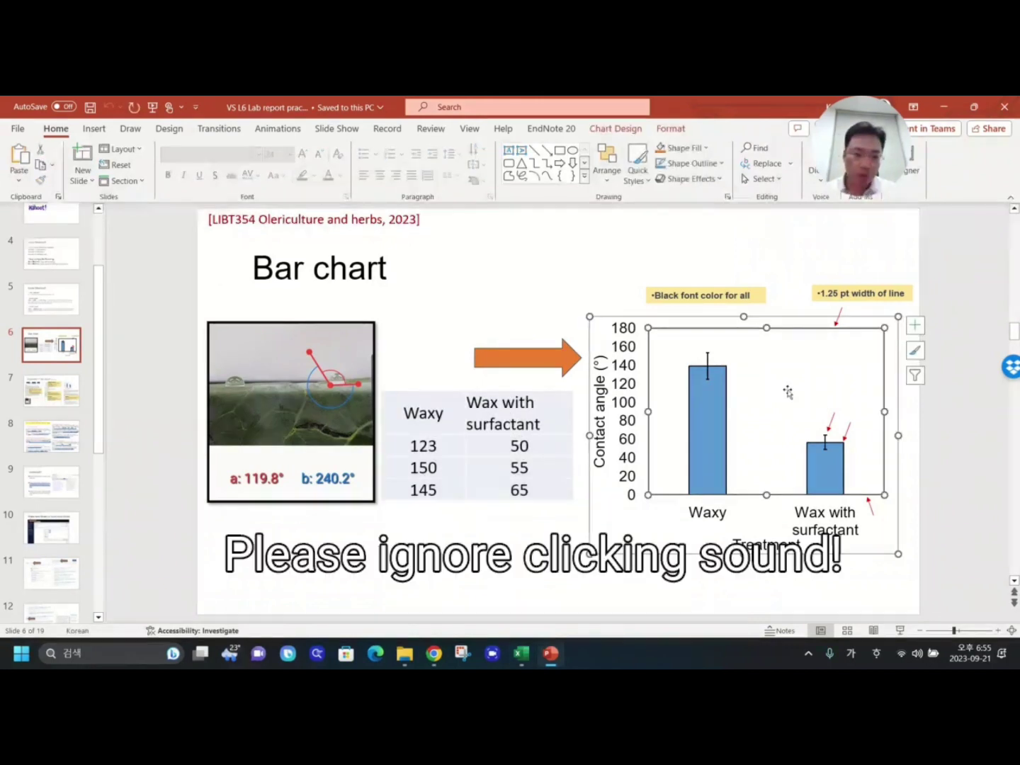
{"action": "left_click", "coordinate": [956, 423]}
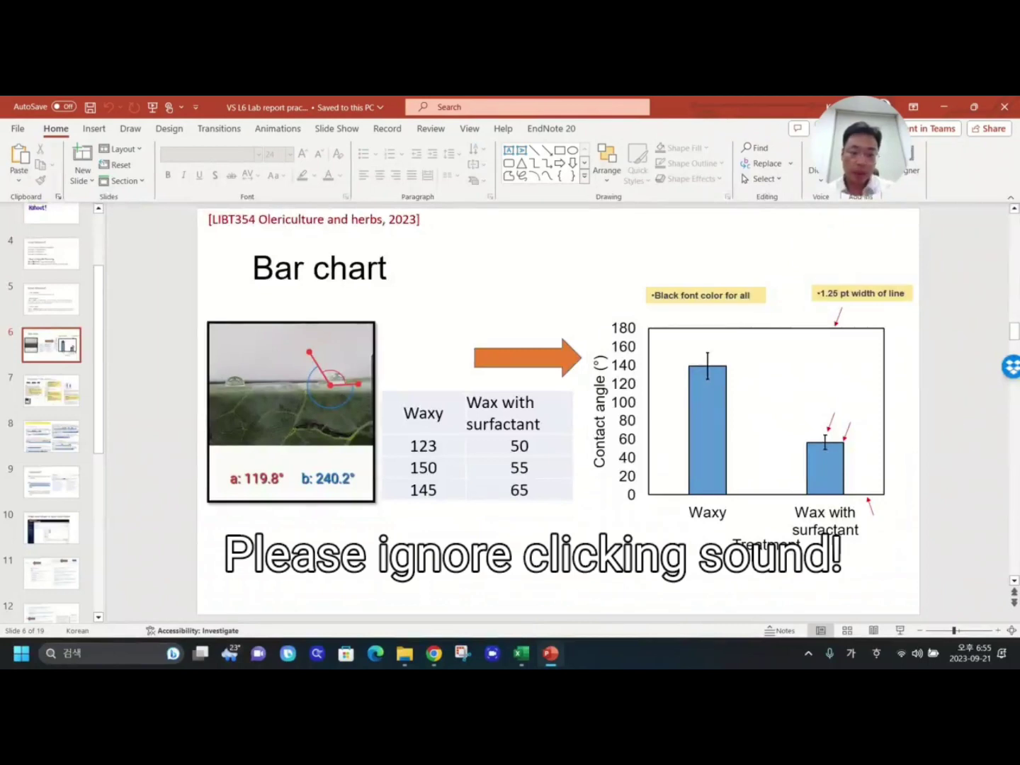
In Book1, paste the data at C3, then set columns C:D to 12 pt and autofit them.
{"action": "left_click", "coordinate": [523, 653]}
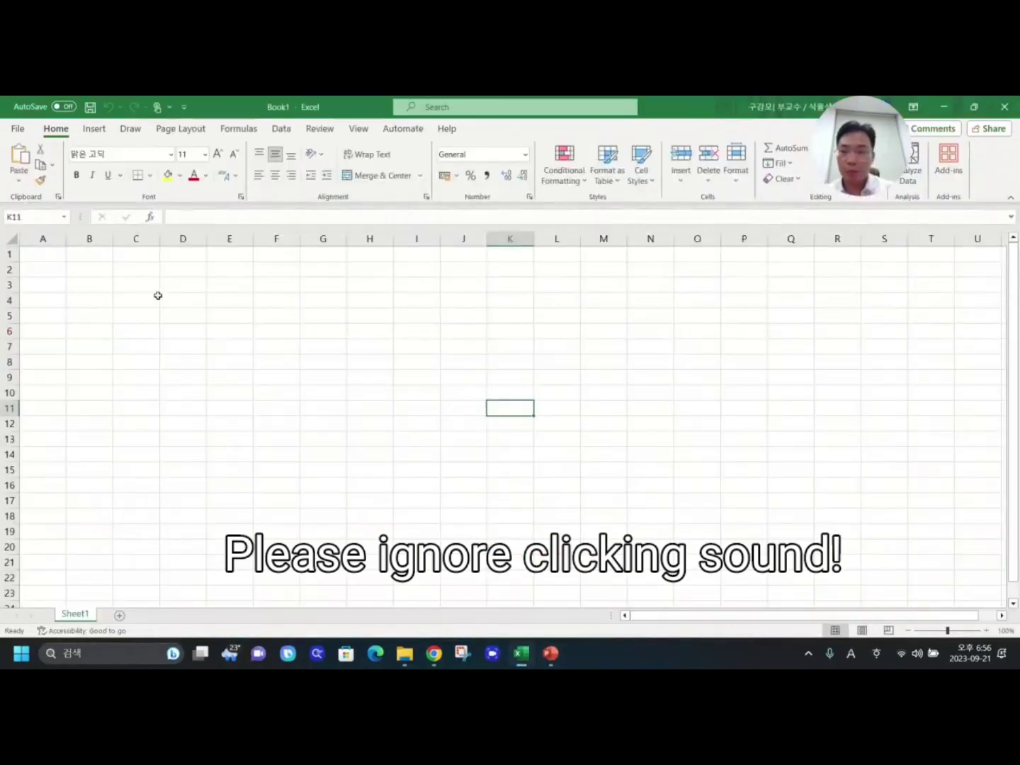
{"action": "left_click", "coordinate": [118, 285]}
{"action": "key", "text": "ctrl+v"}
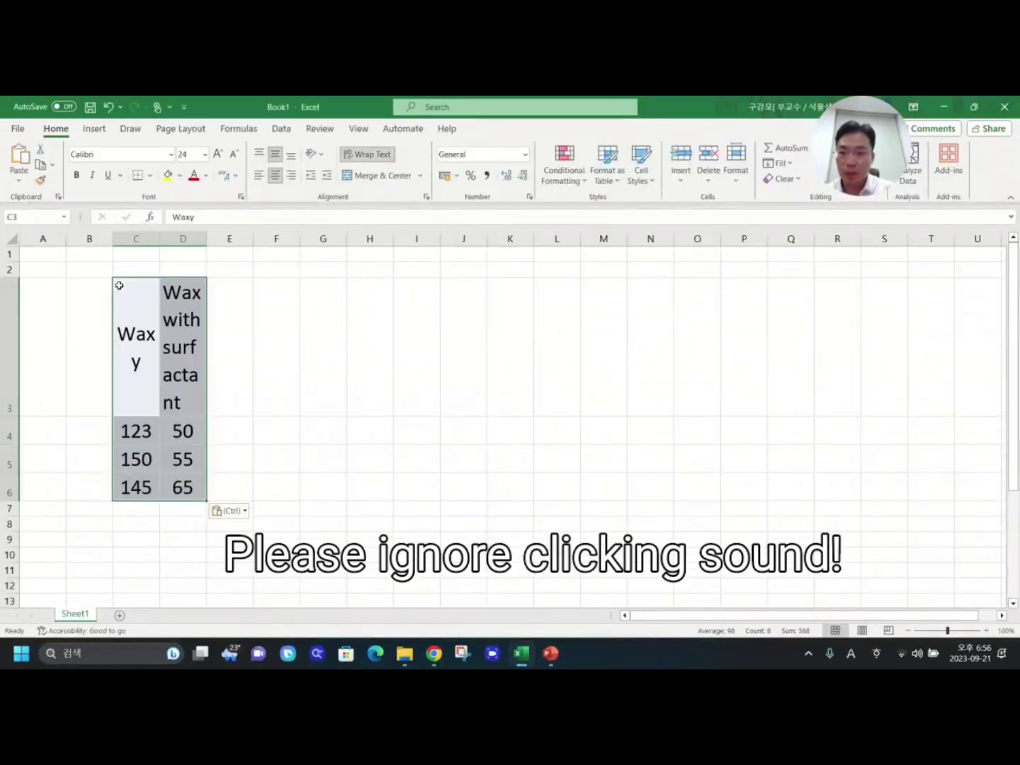
{"action": "left_click_drag", "start_coordinate": [126, 239], "coordinate": [192, 242]}
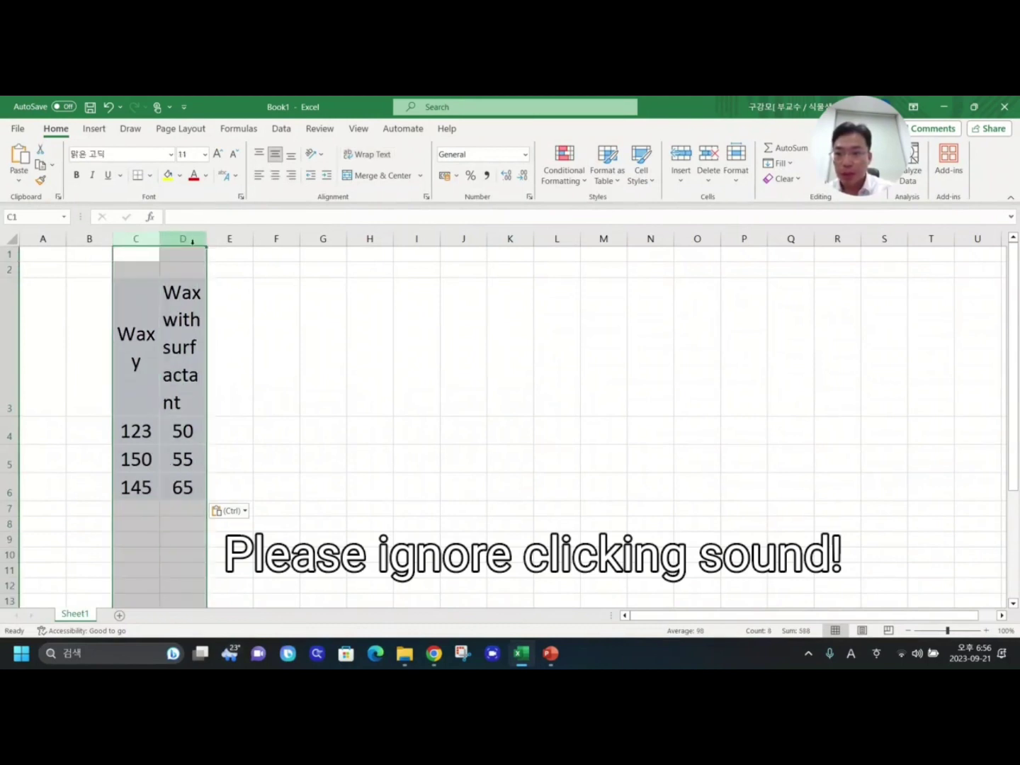
{"action": "left_click", "coordinate": [190, 153]}
{"action": "type", "text": "12"}
{"action": "key", "text": "Return"}
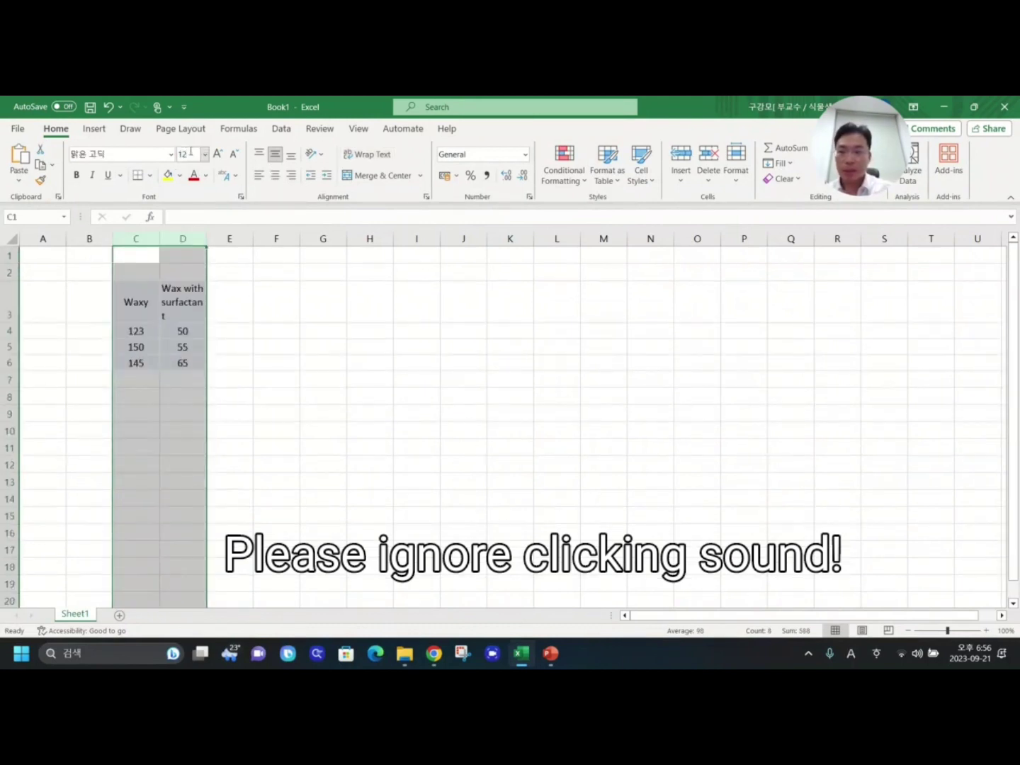
{"action": "double_click", "coordinate": [203, 239]}
Label B8 as MEAN and B9 as SD.
{"action": "left_click", "coordinate": [80, 380]}
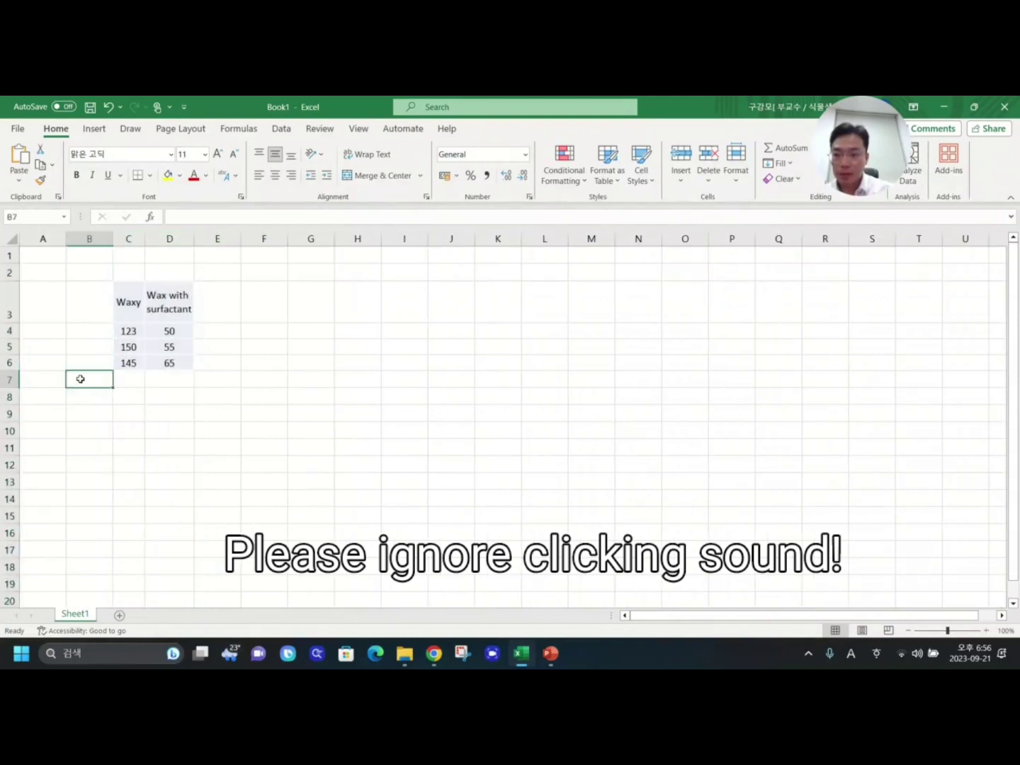
{"action": "key", "text": "Down"}
{"action": "type", "text": "M"}
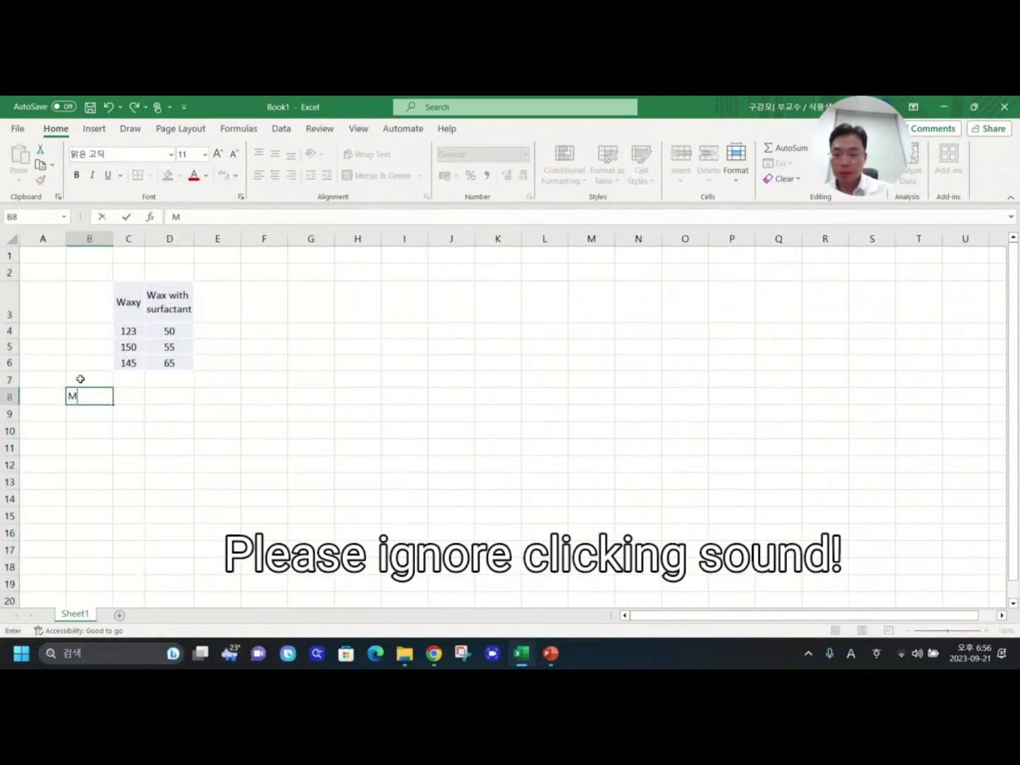
{"action": "type", "text": "EAN"}
{"action": "key", "text": "Return"}
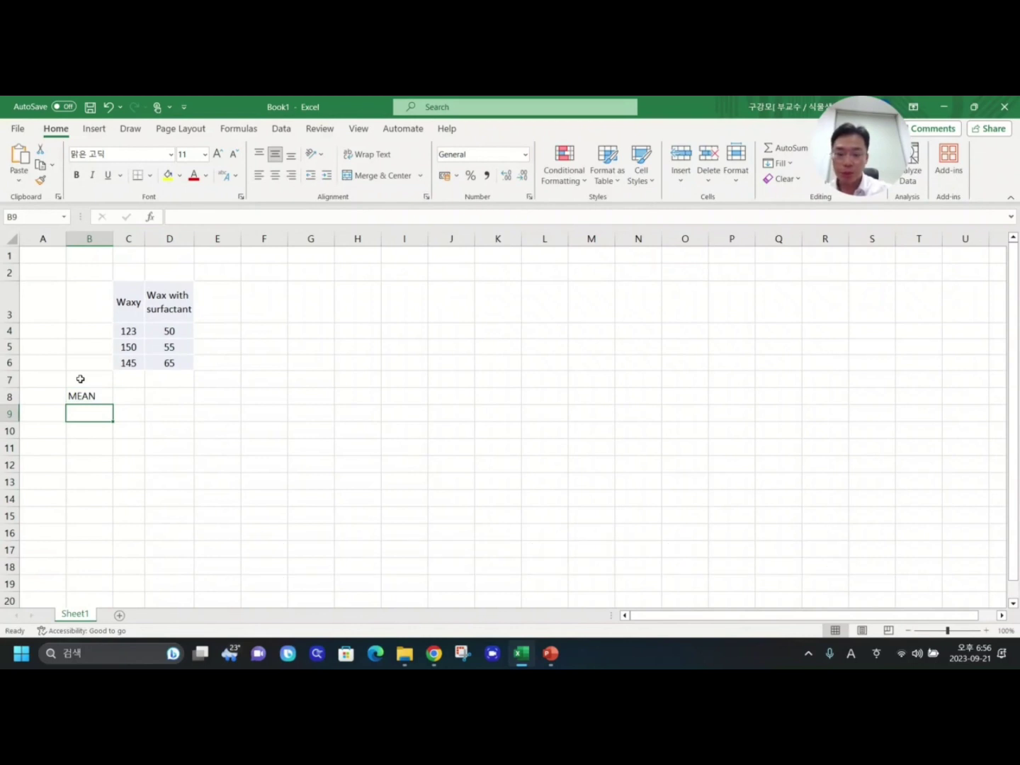
{"action": "type", "text": "SDV"}
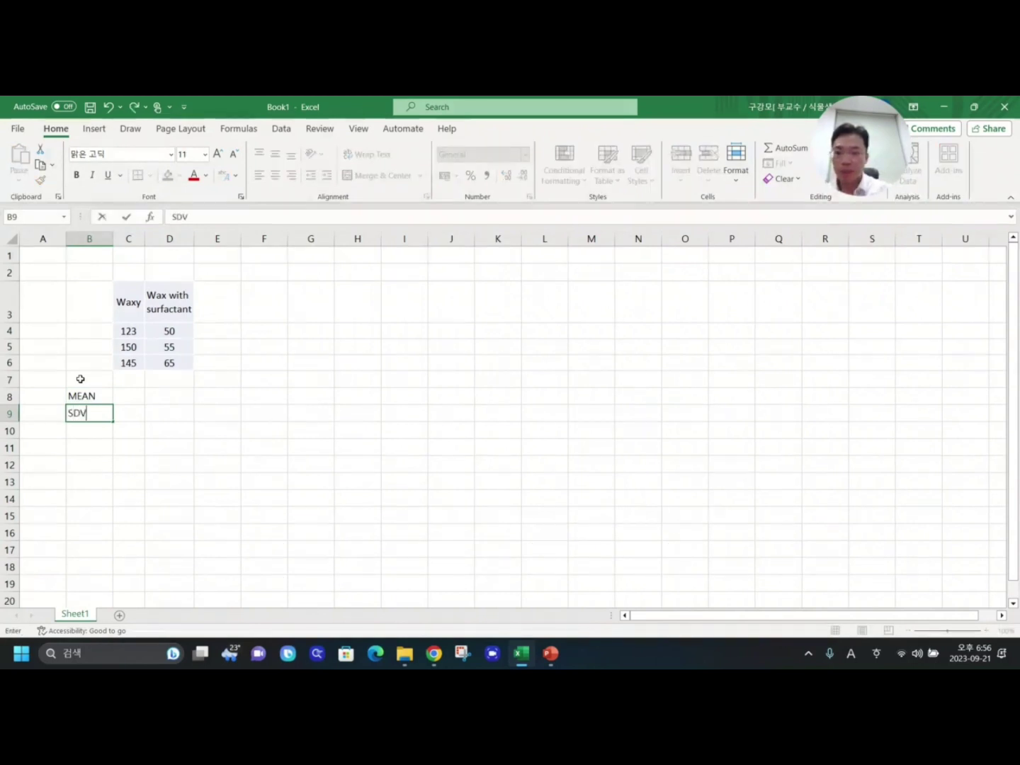
{"action": "key", "text": "Return"}
Enter =AVERAGE(C4:C6) in C8 to get the Waxy mean of 139.
{"action": "key", "text": "Up"}
{"action": "key", "text": "Up"}
{"action": "key", "text": "Right"}
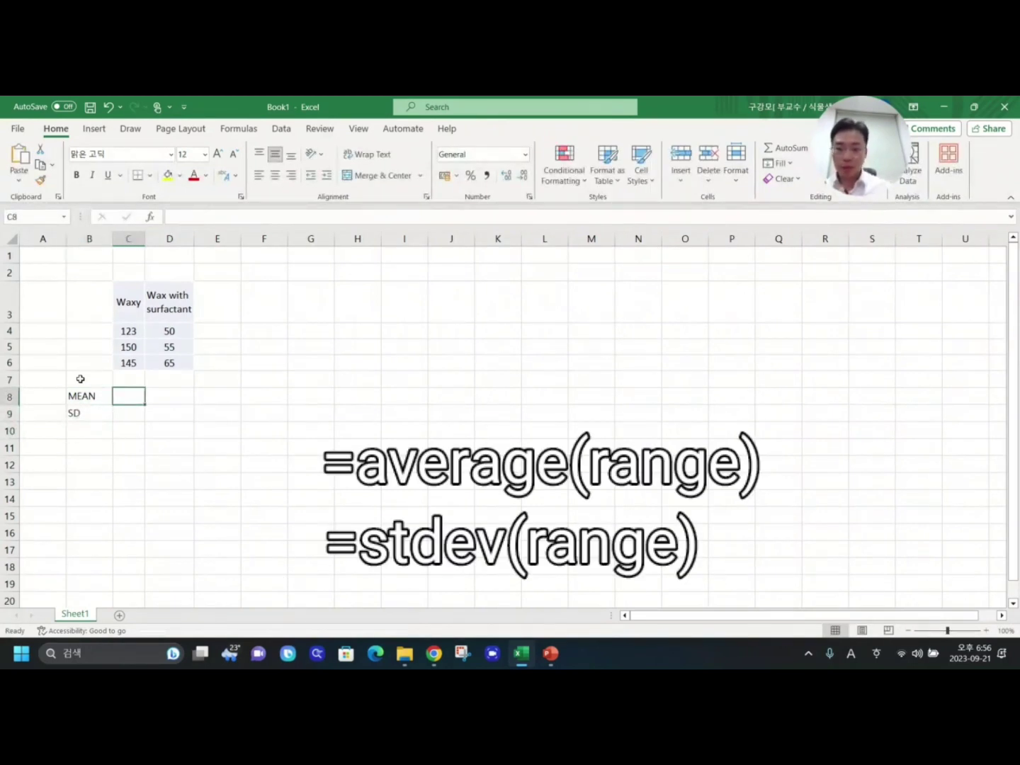
{"action": "type", "text": "="}
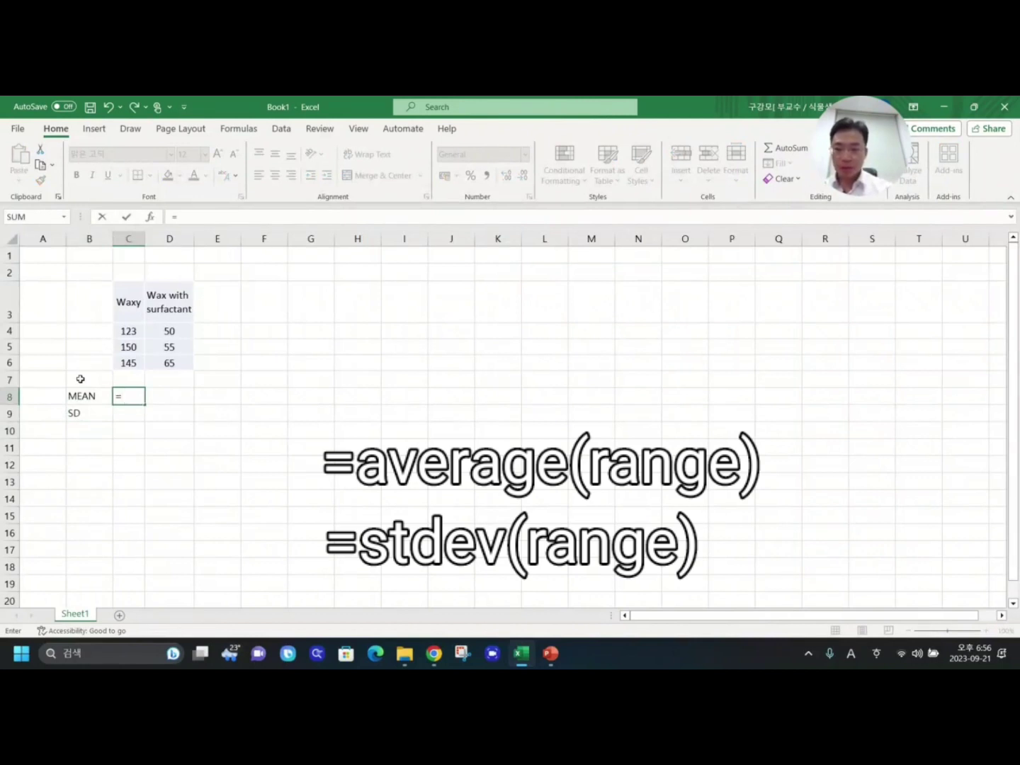
{"action": "type", "text": "aver"}
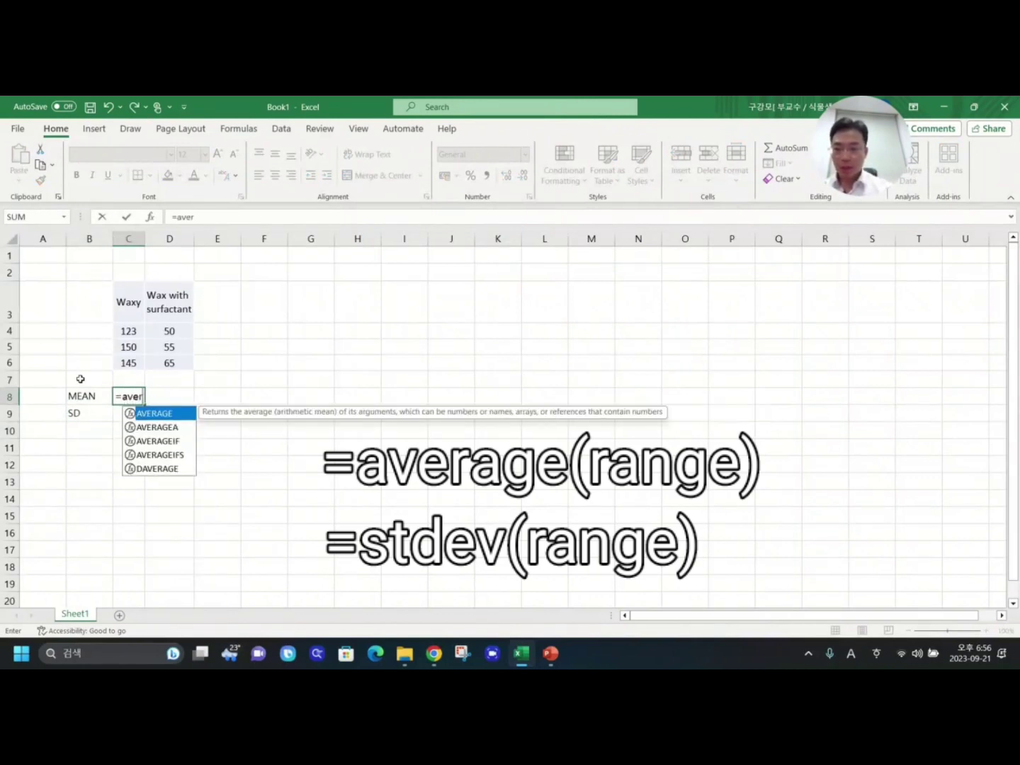
{"action": "type", "text": "age("}
{"action": "key", "text": "Up"}
{"action": "key", "text": "Up"}
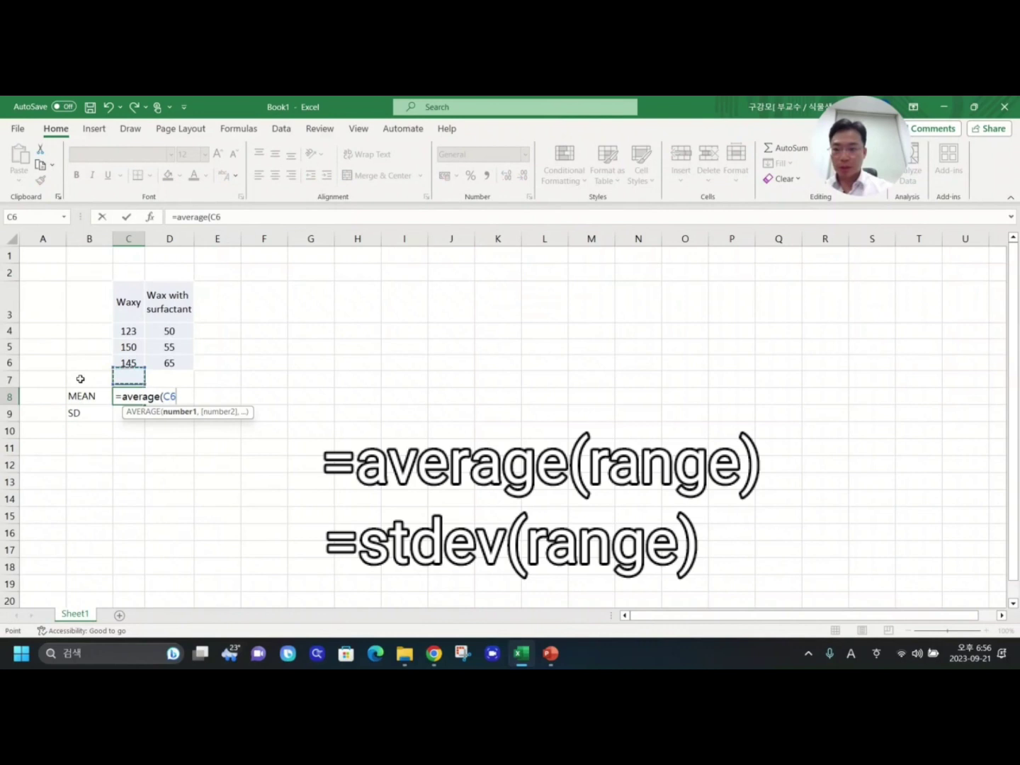
{"action": "key", "text": "shift+Up"}
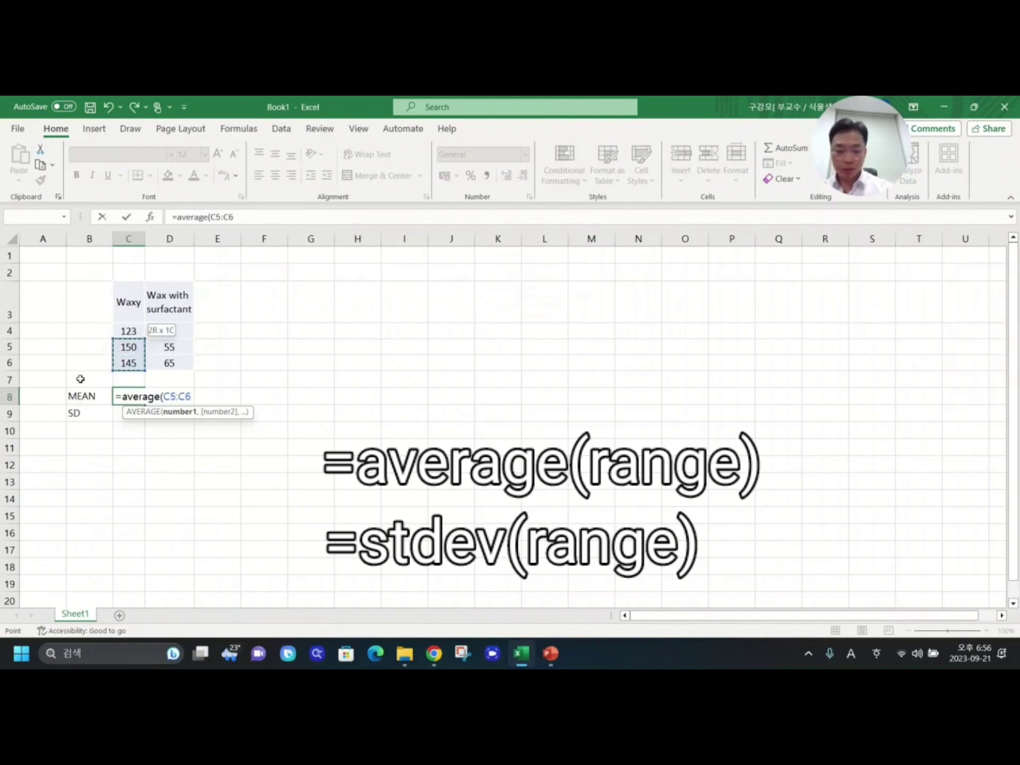
{"action": "key", "text": "shift+Up"}
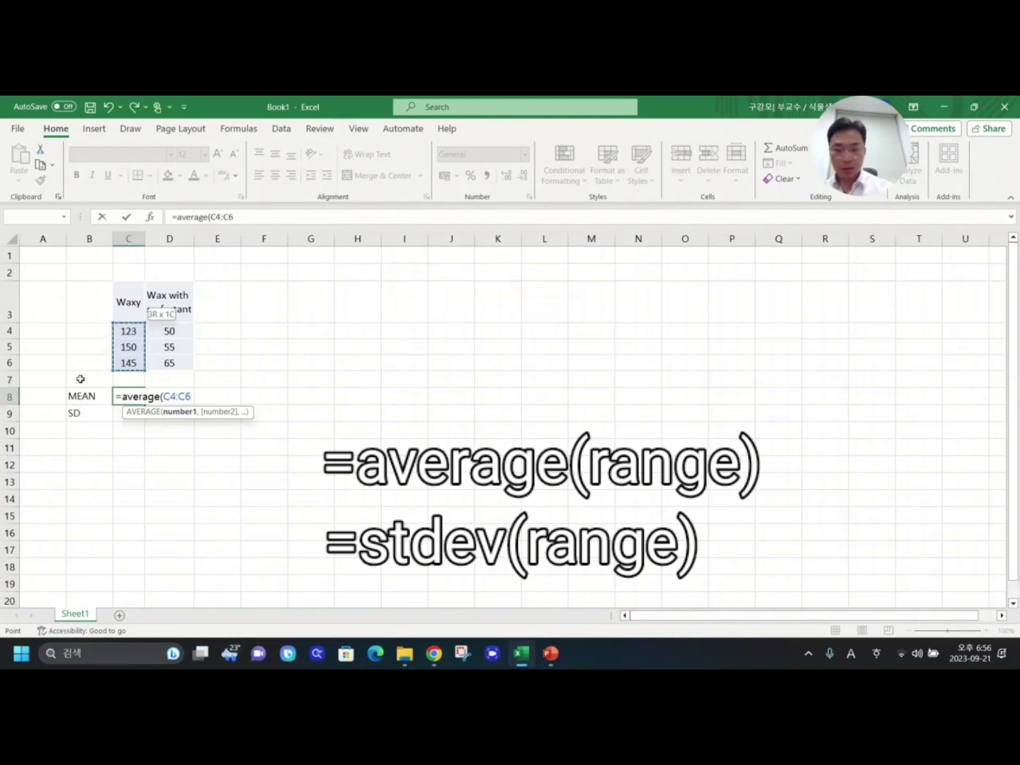
{"action": "key", "text": "Return"}
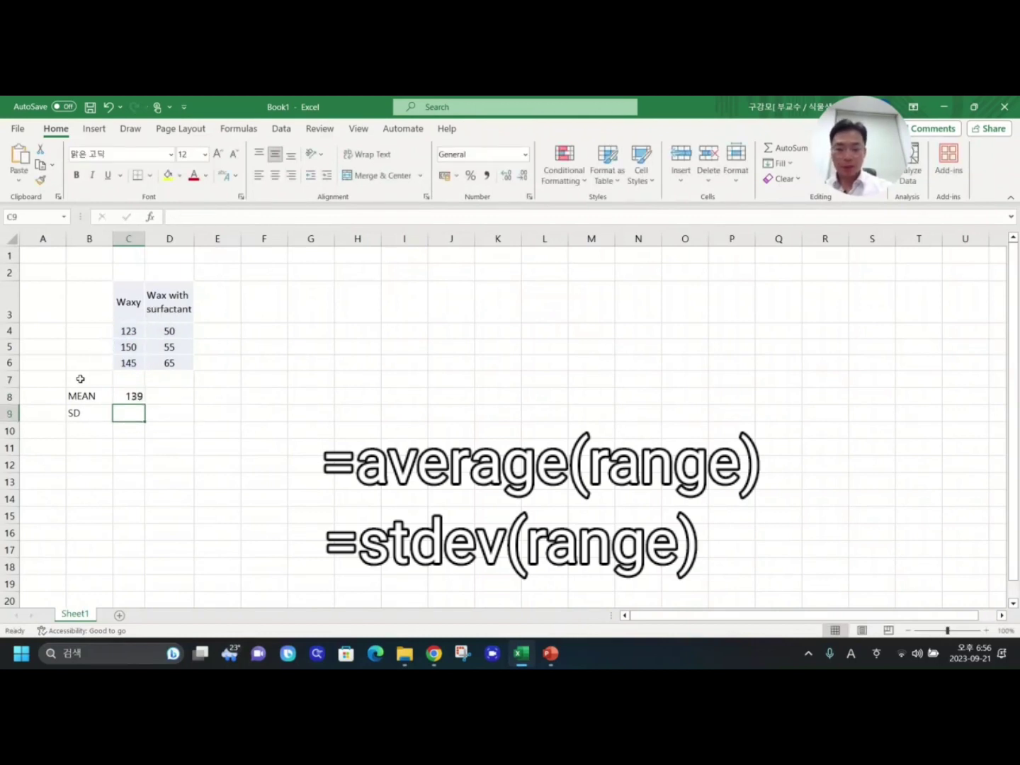
Enter =STDEV(C4:C6) in C9 to get the Waxy SD of 14.4, and select both results.
{"action": "type", "text": "=stde"}
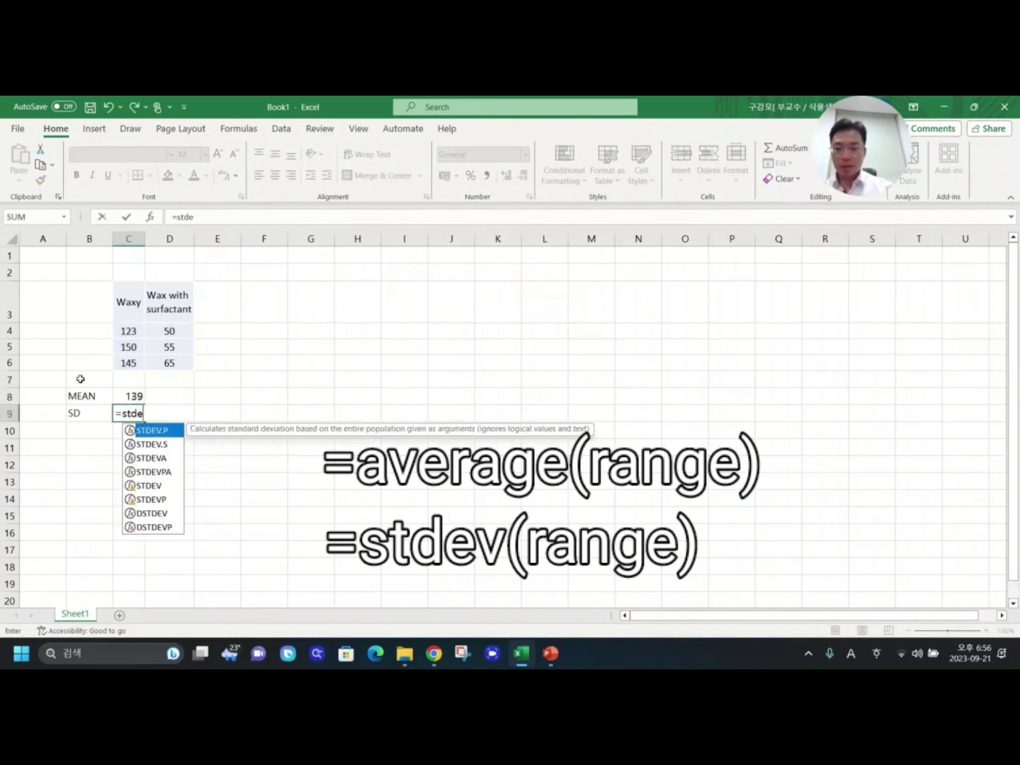
{"action": "type", "text": "v("}
{"action": "key", "text": "Up"}
{"action": "key", "text": "Up"}
{"action": "key", "text": "Up"}
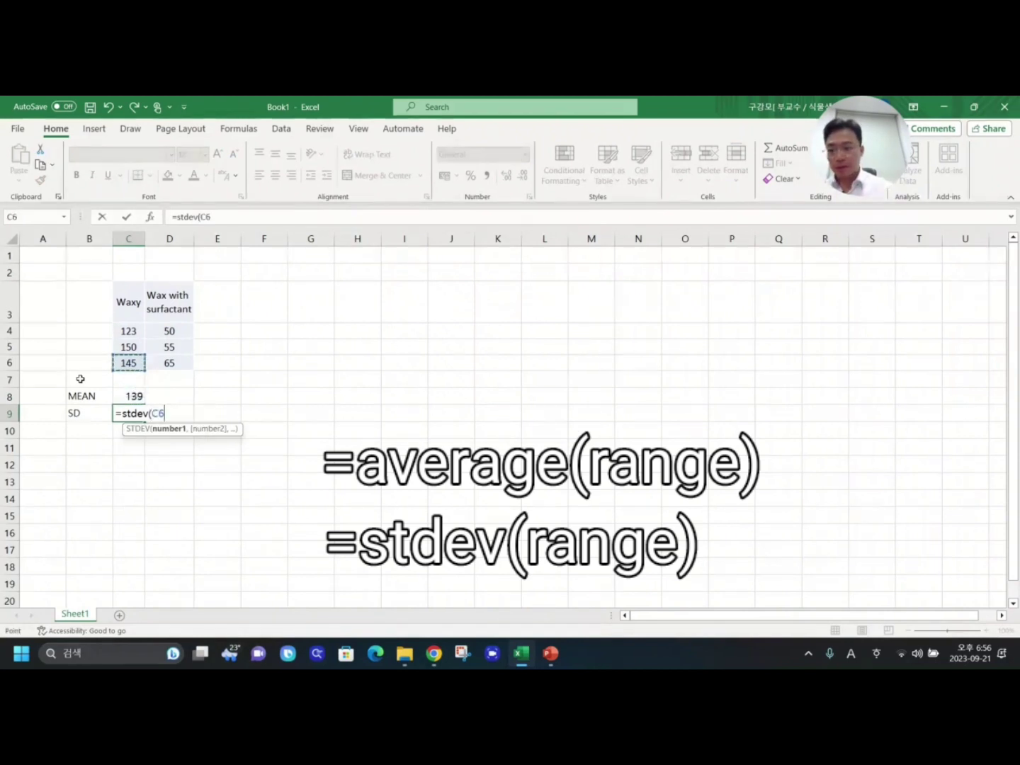
{"action": "key", "text": "shift+Up"}
{"action": "key", "text": "shift+Up"}
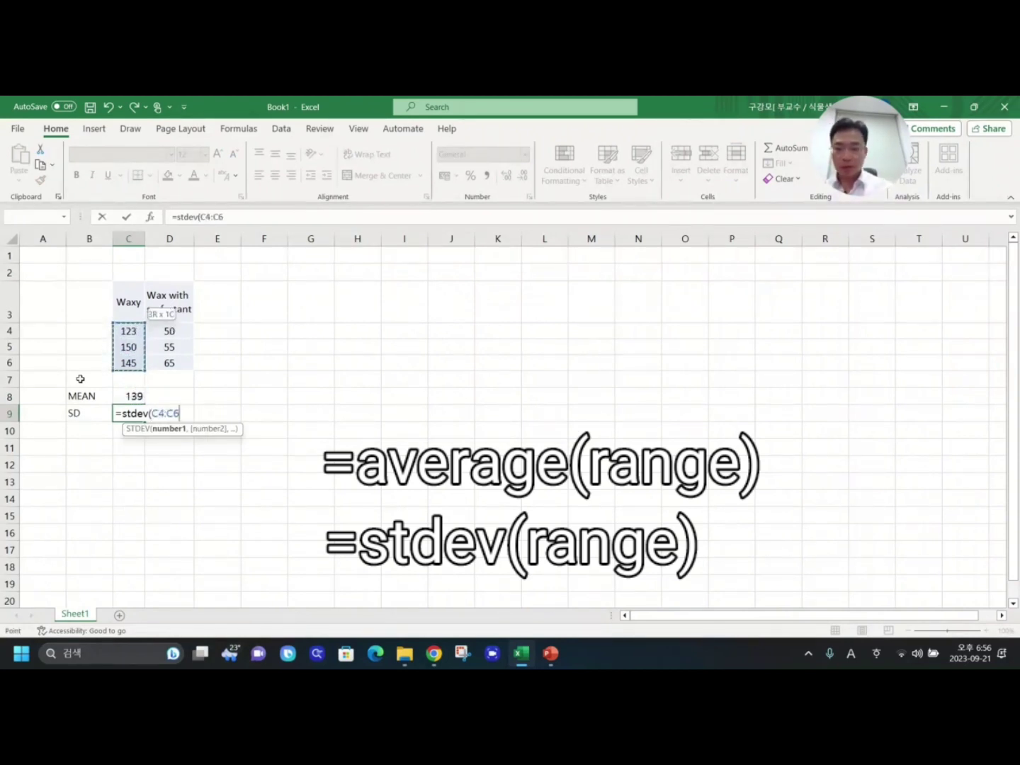
{"action": "key", "text": "Return"}
{"action": "key", "text": "Up"}
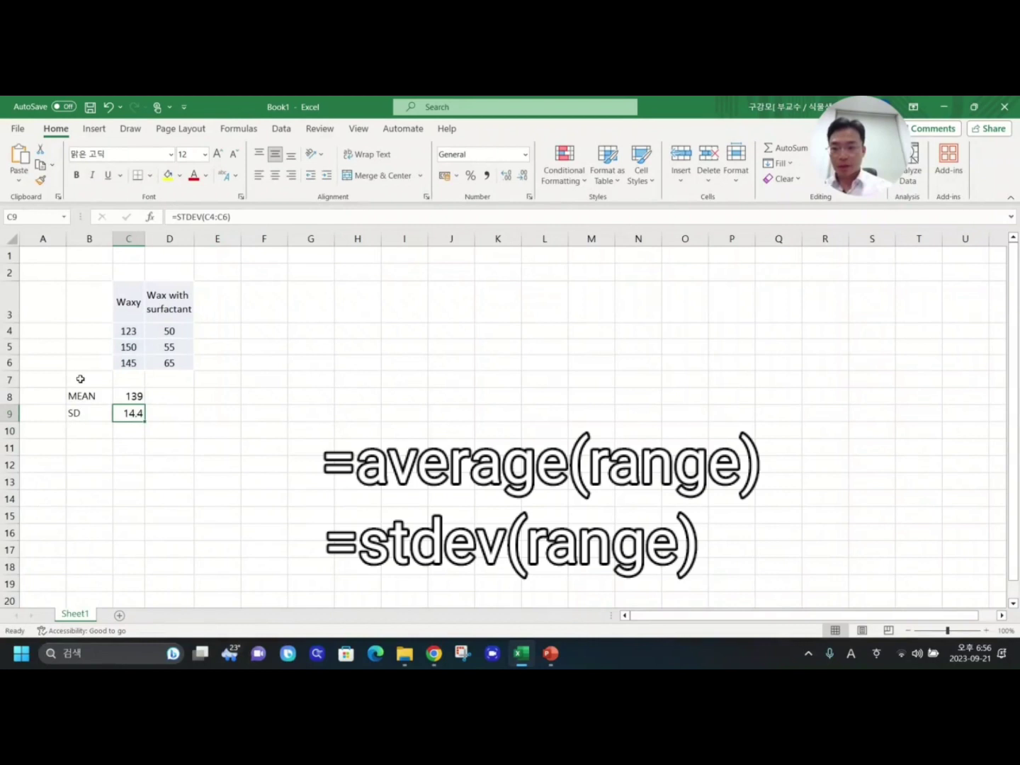
{"action": "key", "text": "shift+Up"}
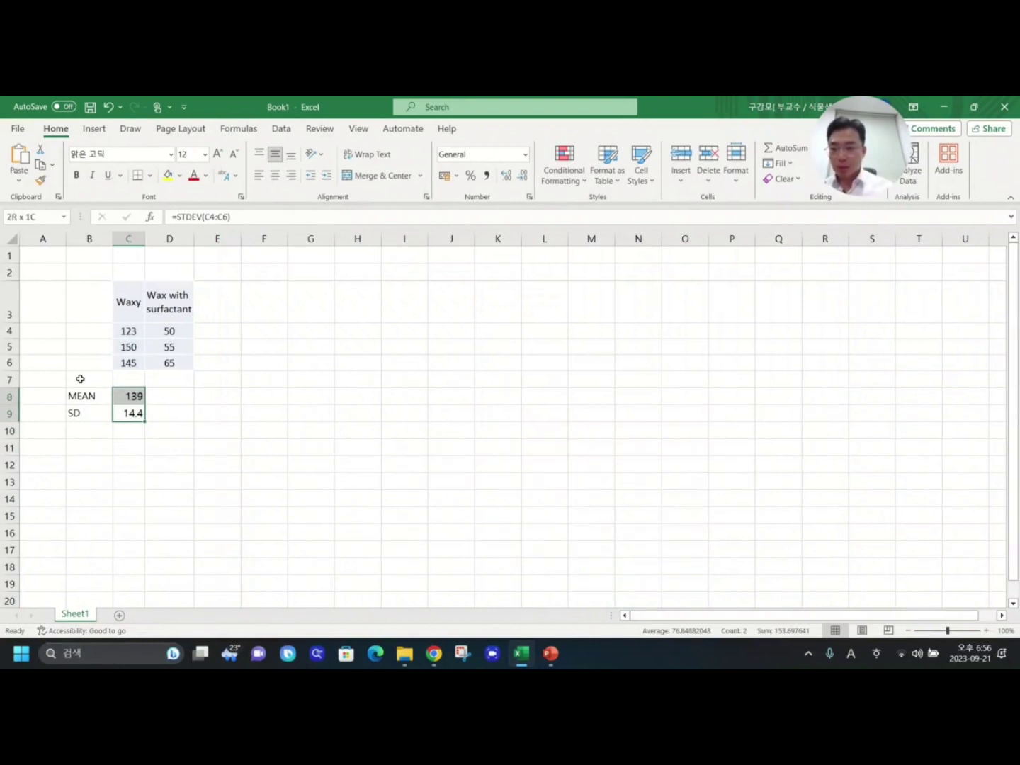
Fill the C8:C9 formulas right into D8:D9 with Ctrl+R, giving 56.6667 and 7.63763.
{"action": "key", "text": "shift+Right"}
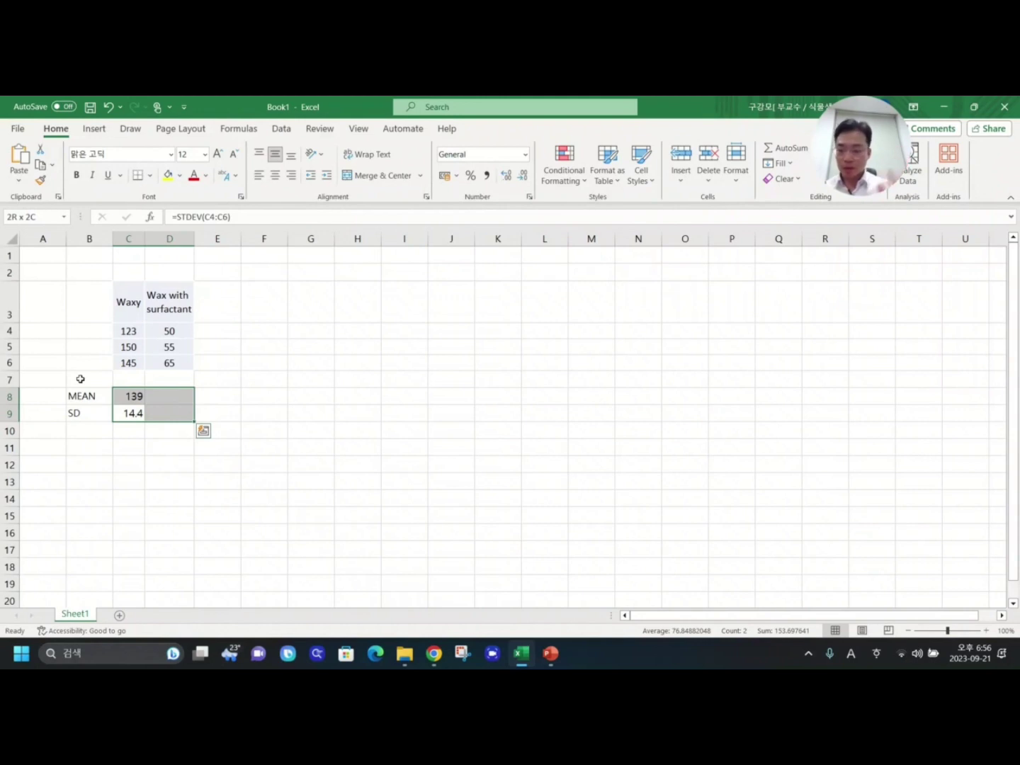
{"action": "key", "text": "Left"}
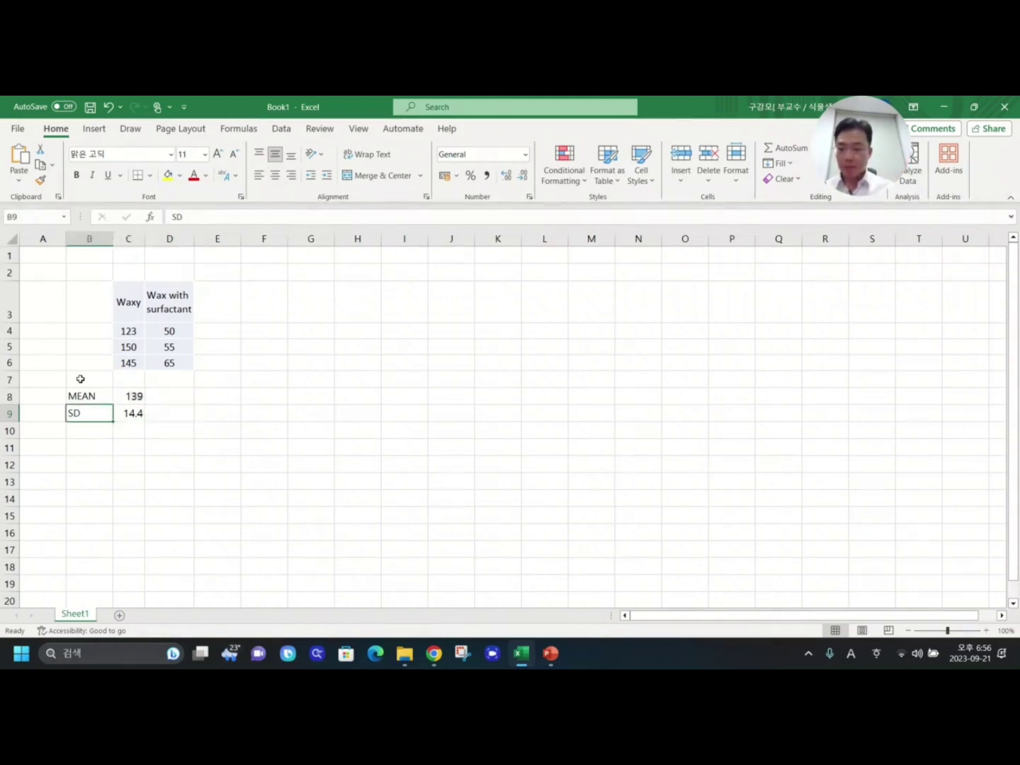
{"action": "key", "text": "Right"}
{"action": "key", "text": "shift+Up"}
{"action": "key", "text": "shift+Right"}
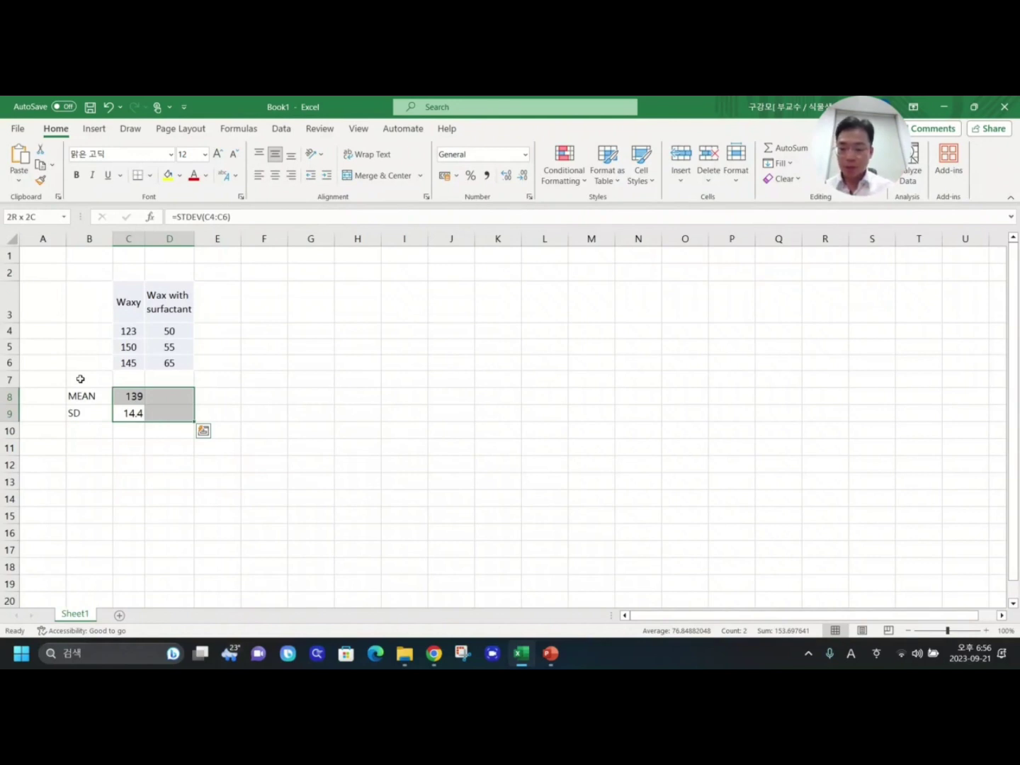
{"action": "key", "text": "ctrl+r"}
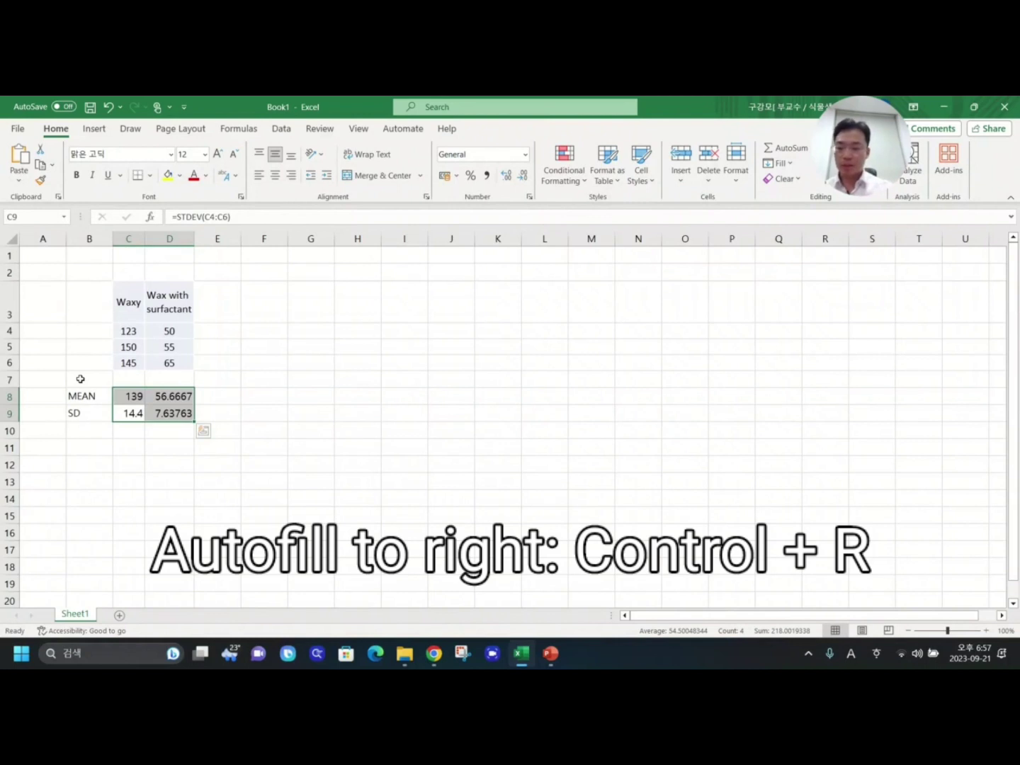
{"action": "left_click_drag", "start_coordinate": [114, 399], "coordinate": [163, 410]}
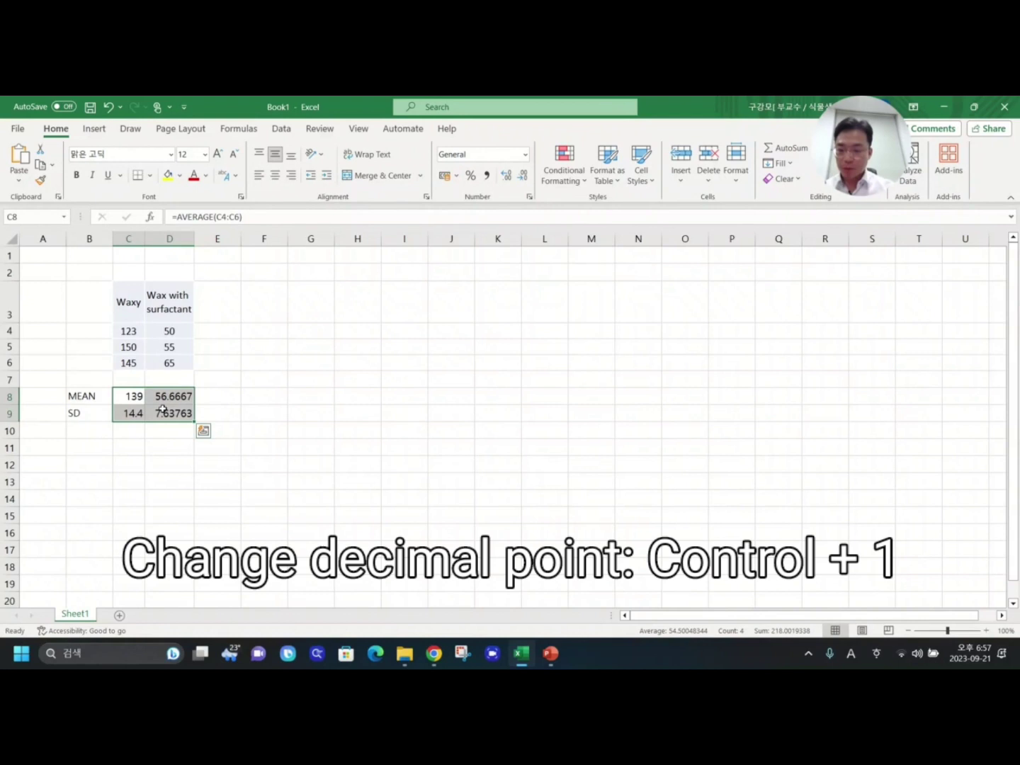
Format the mean and SD cells as Number with 0 decimal places.
{"action": "key", "text": "ctrl+1"}
{"action": "left_click", "coordinate": [509, 257]}
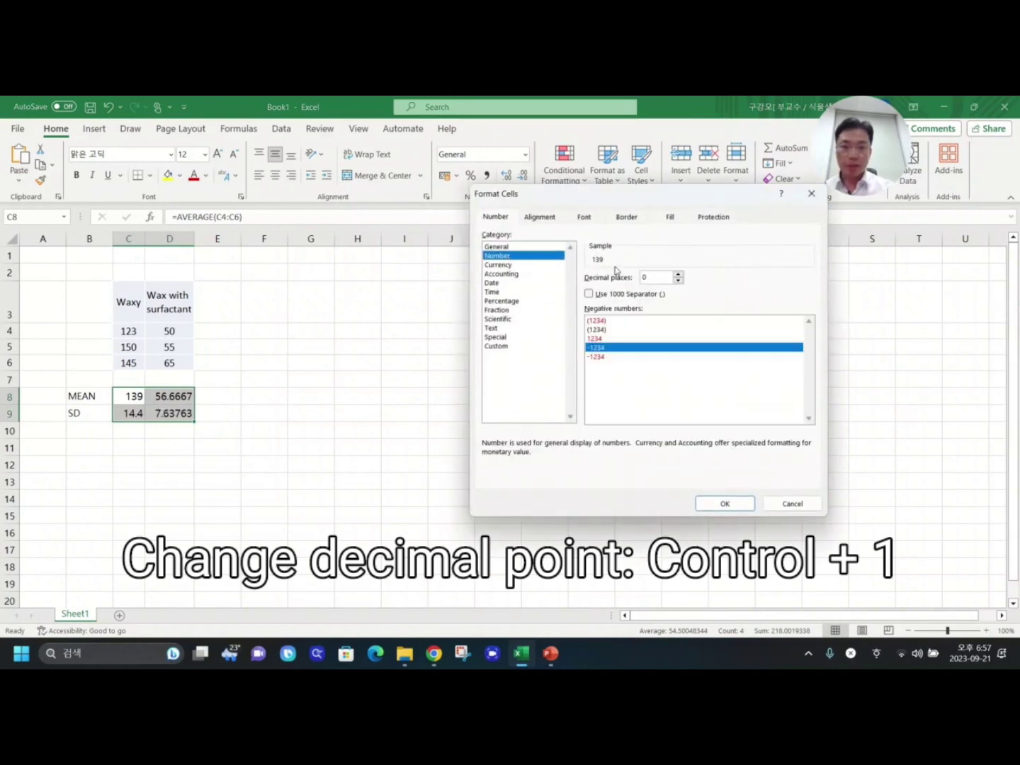
{"action": "left_click", "coordinate": [678, 281]}
{"action": "left_click", "coordinate": [679, 281]}
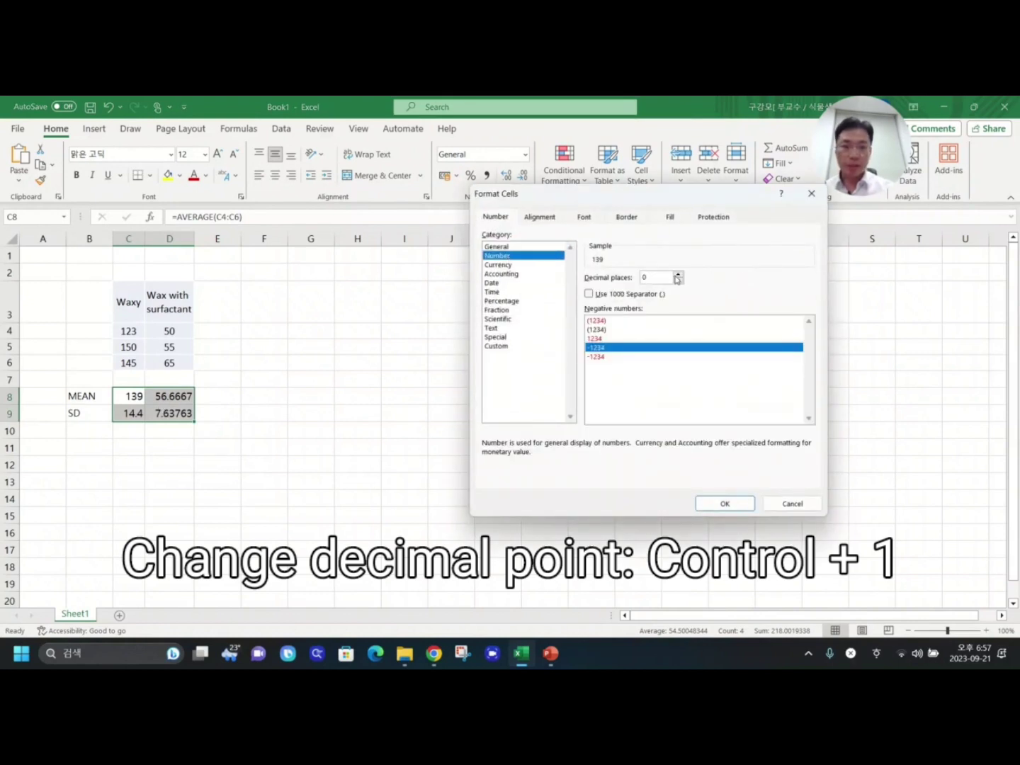
{"action": "left_click", "coordinate": [733, 505]}
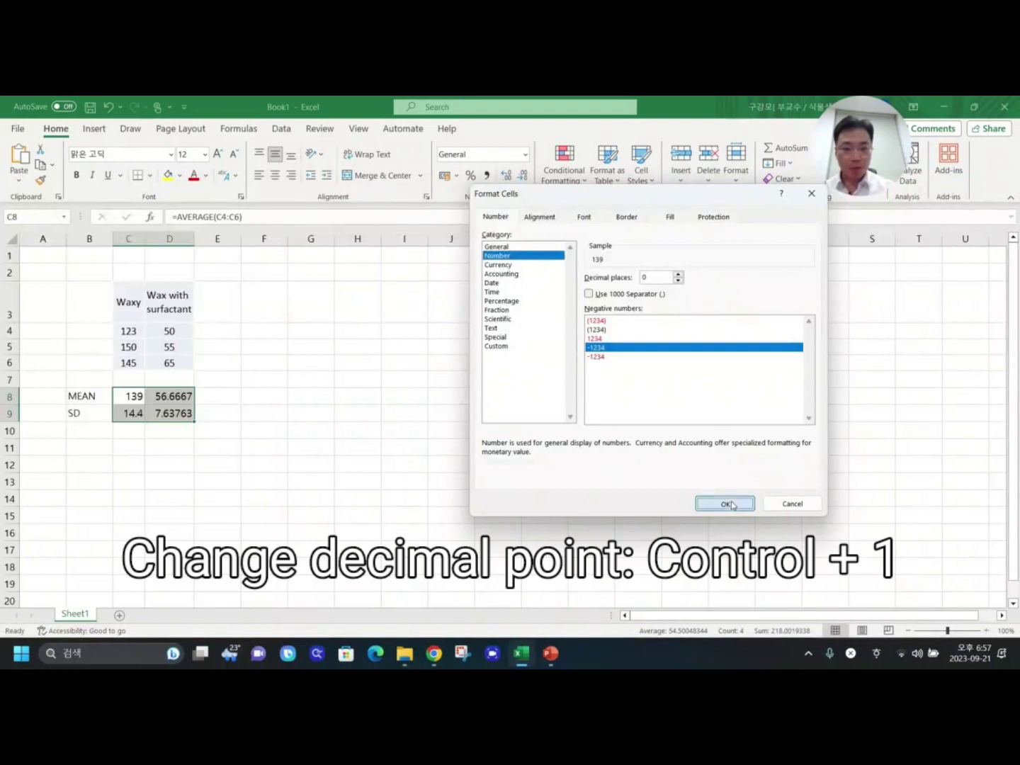
{"action": "left_click", "coordinate": [324, 408]}
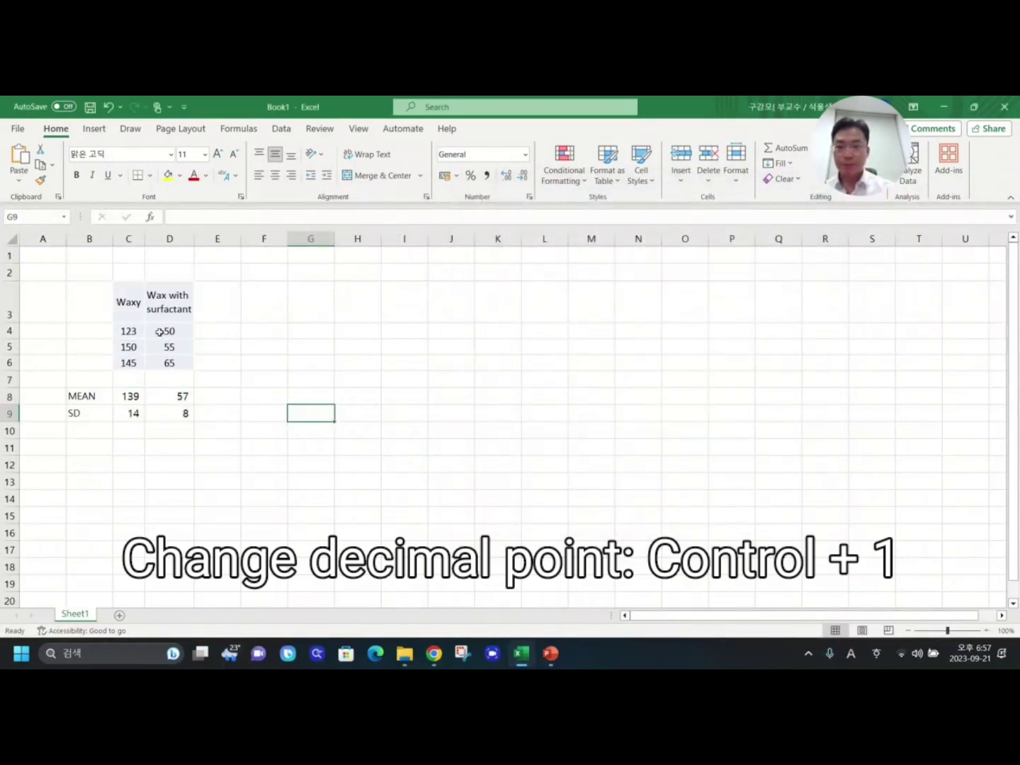
Copy the Waxy and Wax with surfactant headers from C3:D3 into C7:D7.
{"action": "left_click_drag", "start_coordinate": [134, 300], "coordinate": [168, 299]}
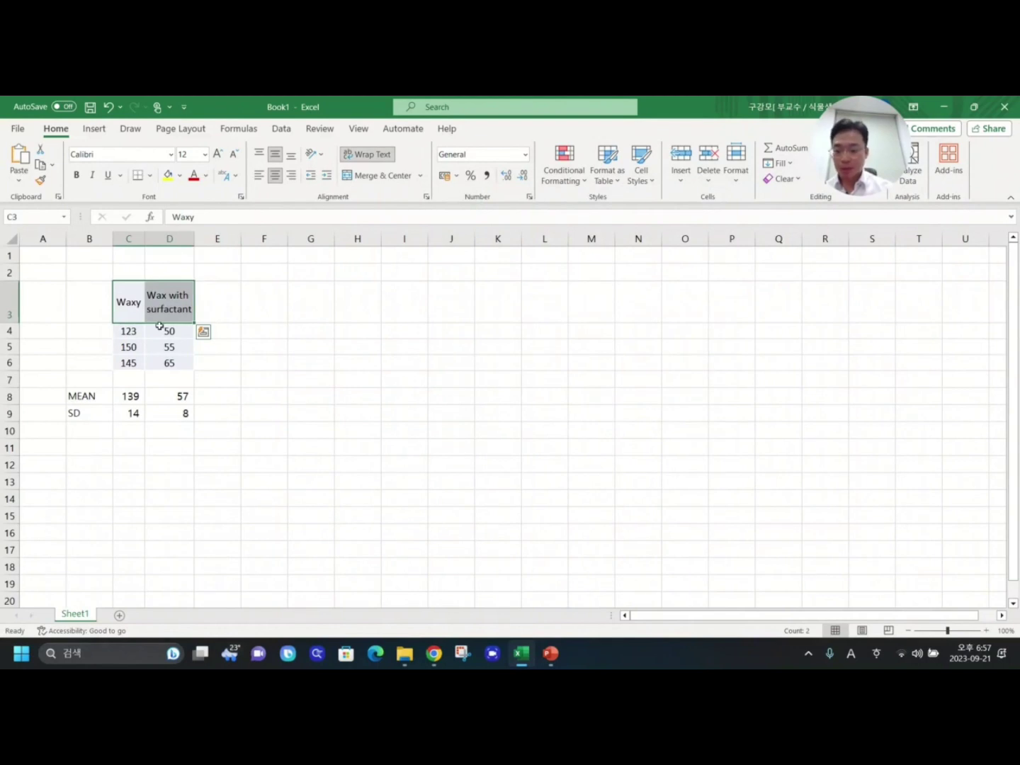
{"action": "key", "text": "ctrl+c"}
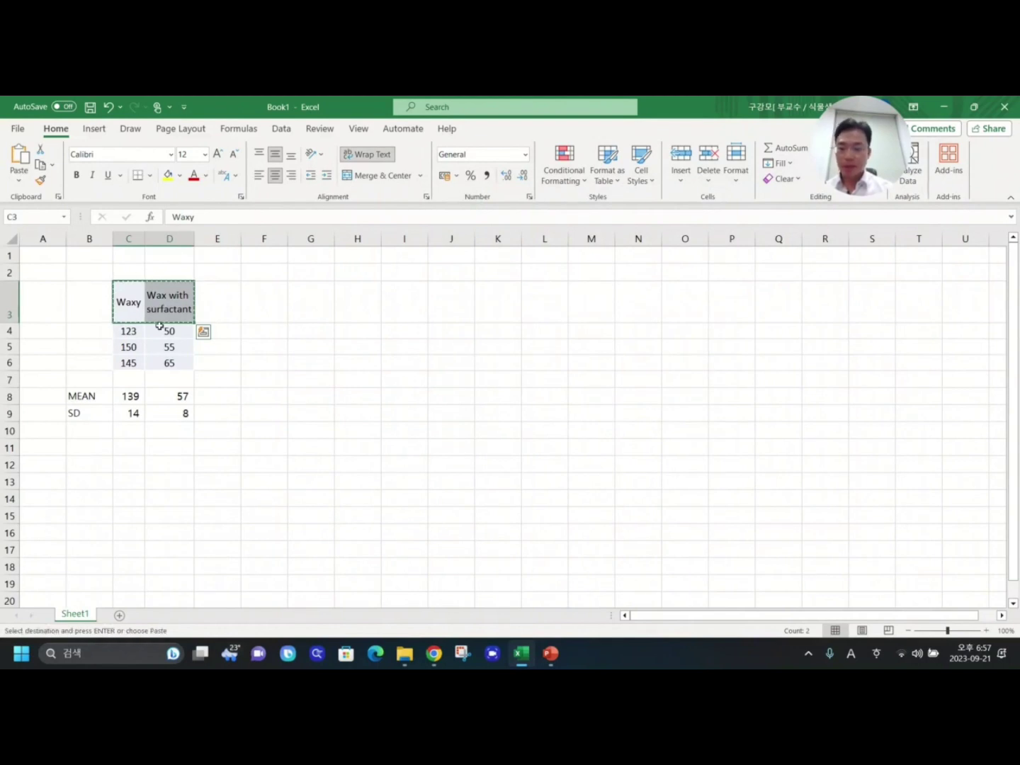
{"action": "left_click", "coordinate": [131, 380]}
{"action": "key", "text": "ctrl+v"}
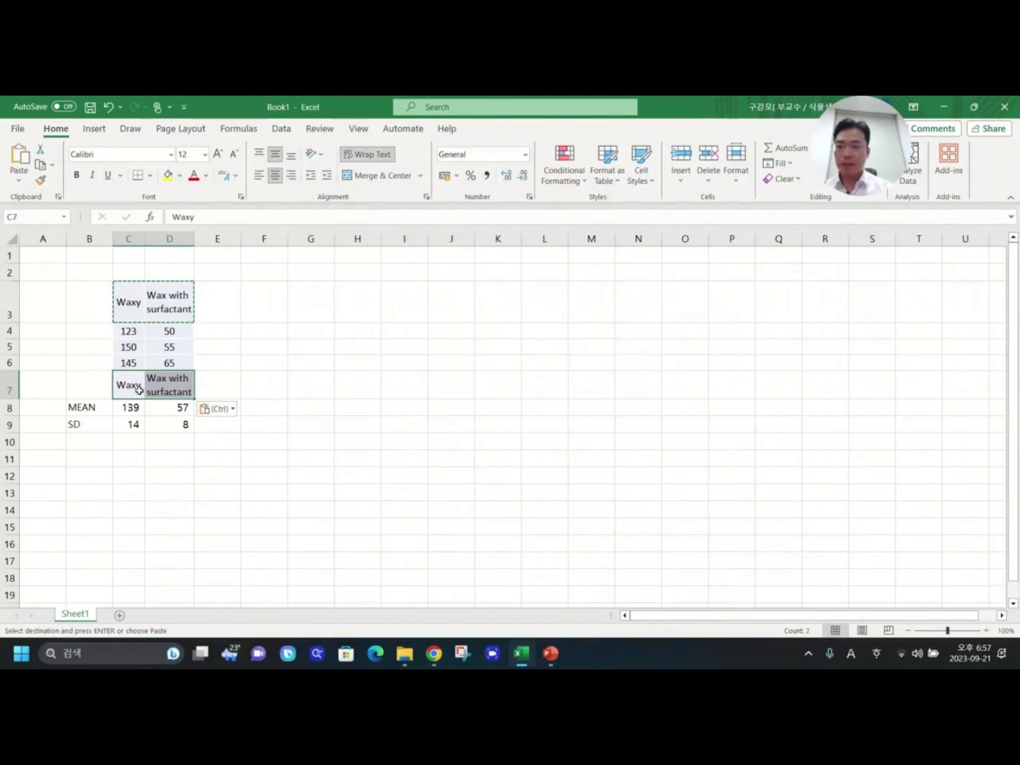
{"action": "left_click", "coordinate": [257, 379]}
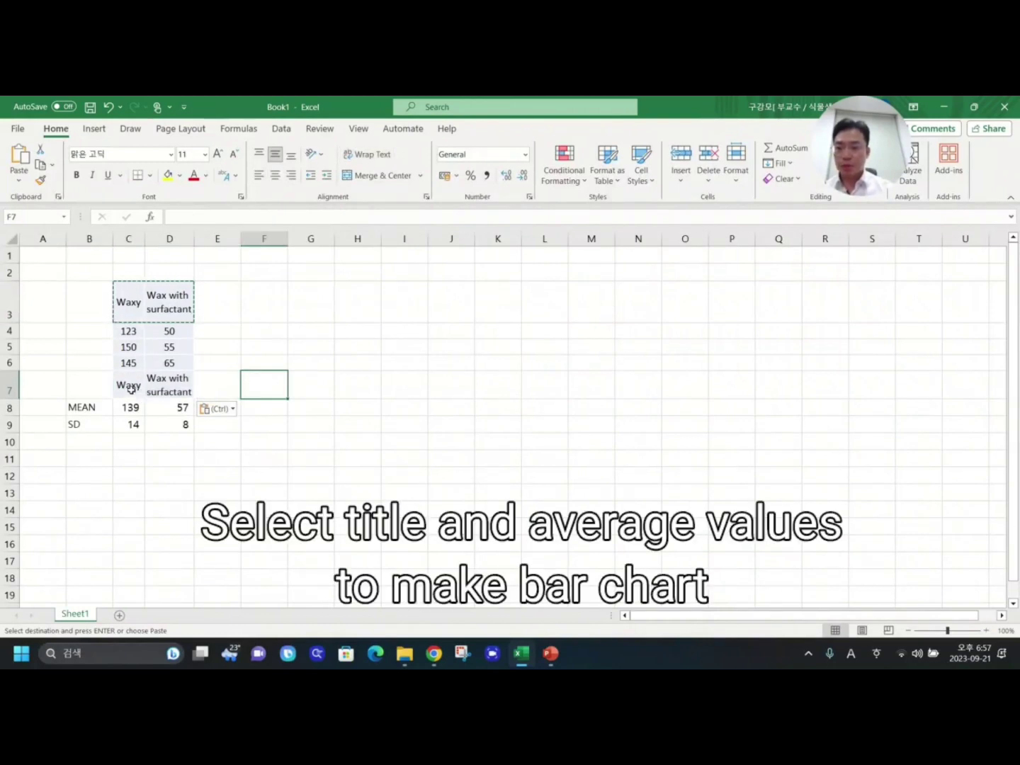
{"action": "left_click_drag", "start_coordinate": [131, 392], "coordinate": [171, 405]}
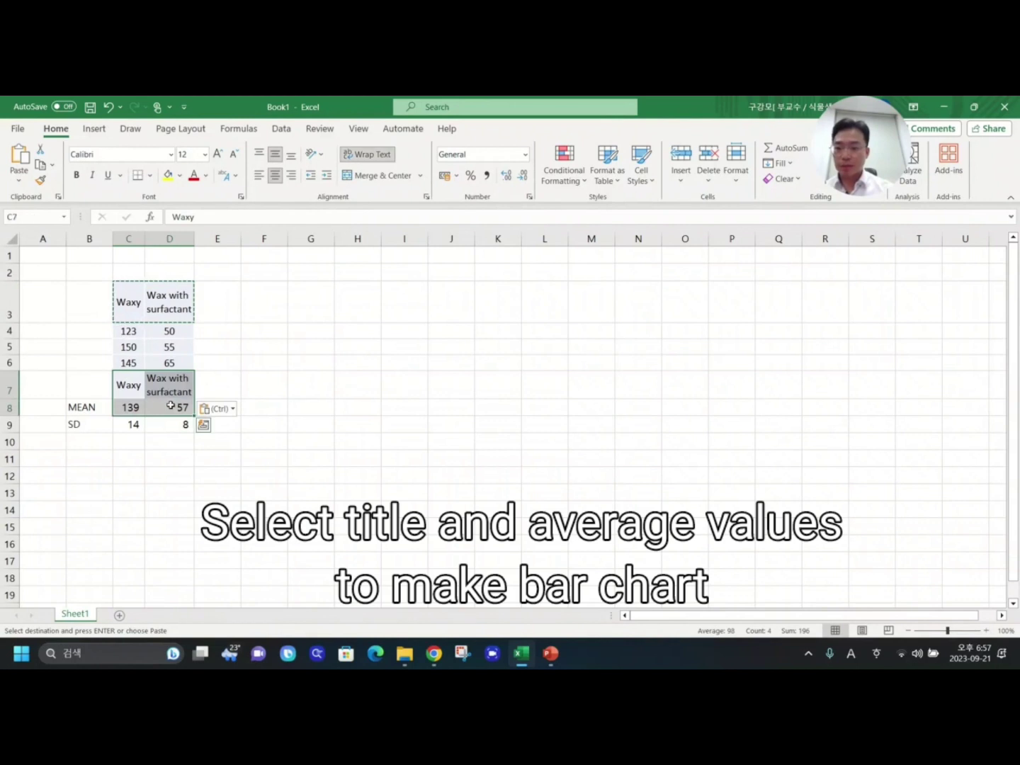
Select the C7:D8 headers and means and preview a Clustered Column chart under Recommended Charts.
{"action": "key", "text": "Escape"}
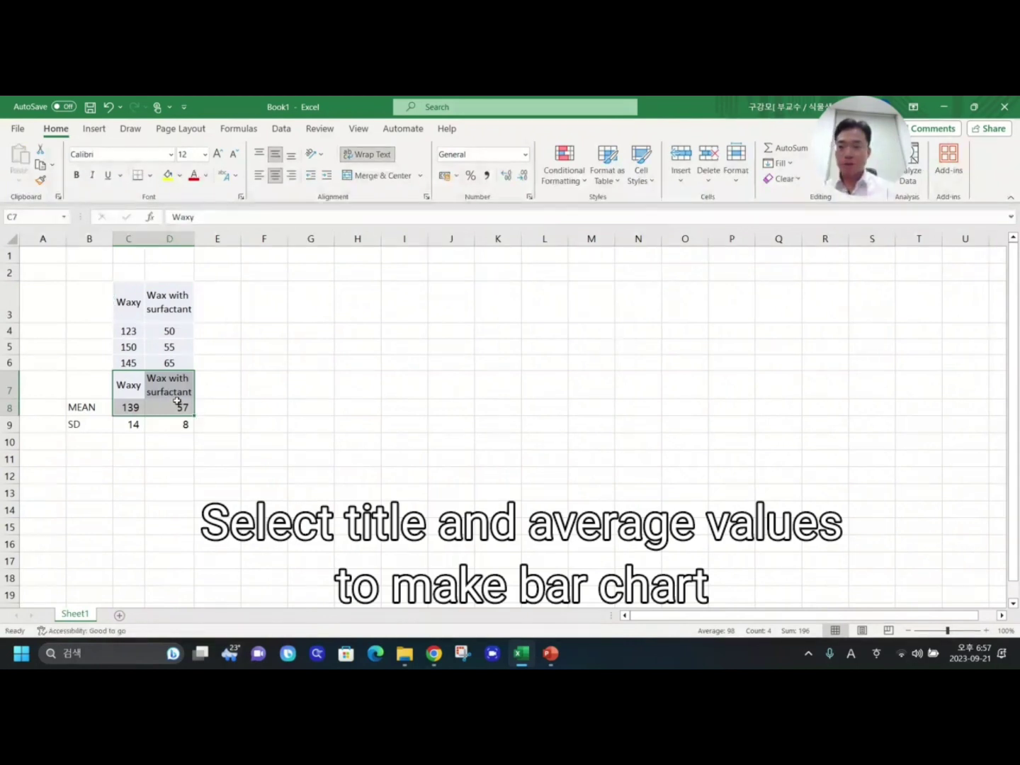
{"action": "left_click_drag", "start_coordinate": [124, 383], "coordinate": [163, 404]}
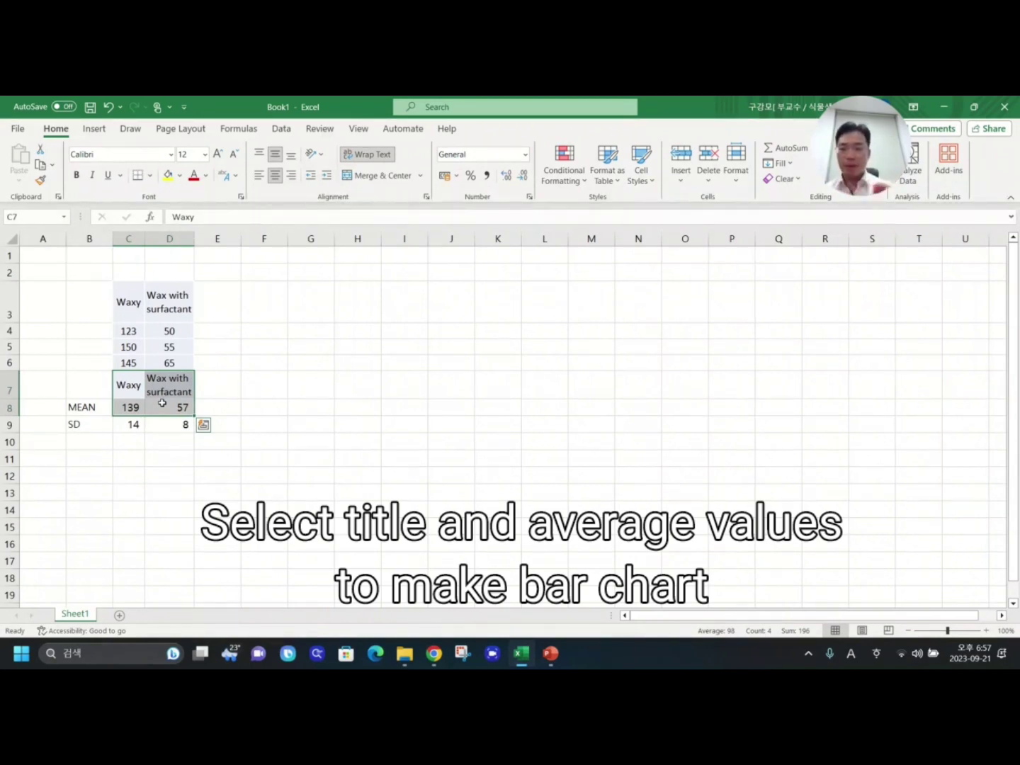
{"action": "left_click", "coordinate": [95, 130]}
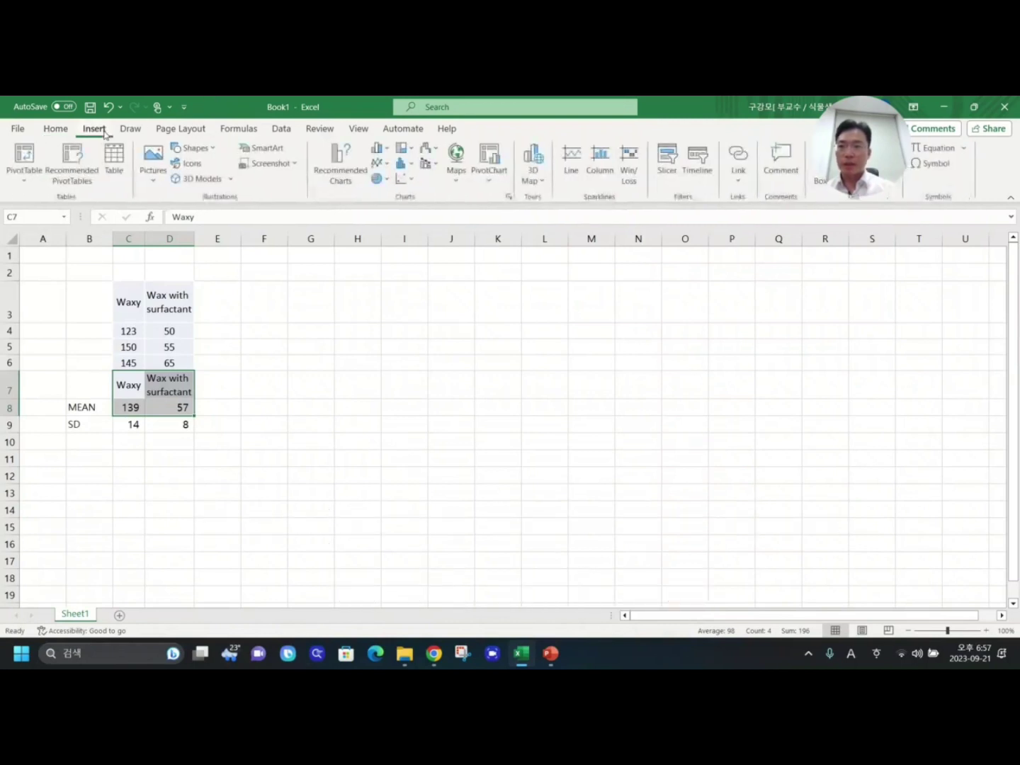
{"action": "left_click", "coordinate": [348, 164]}
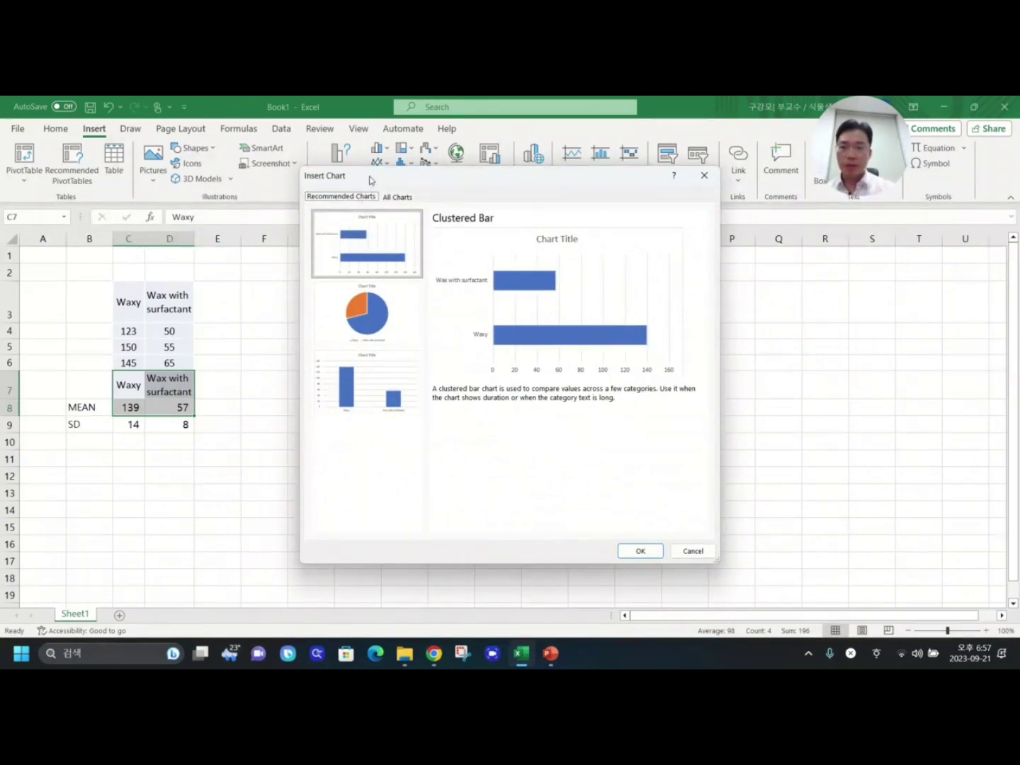
{"action": "left_click", "coordinate": [380, 379]}
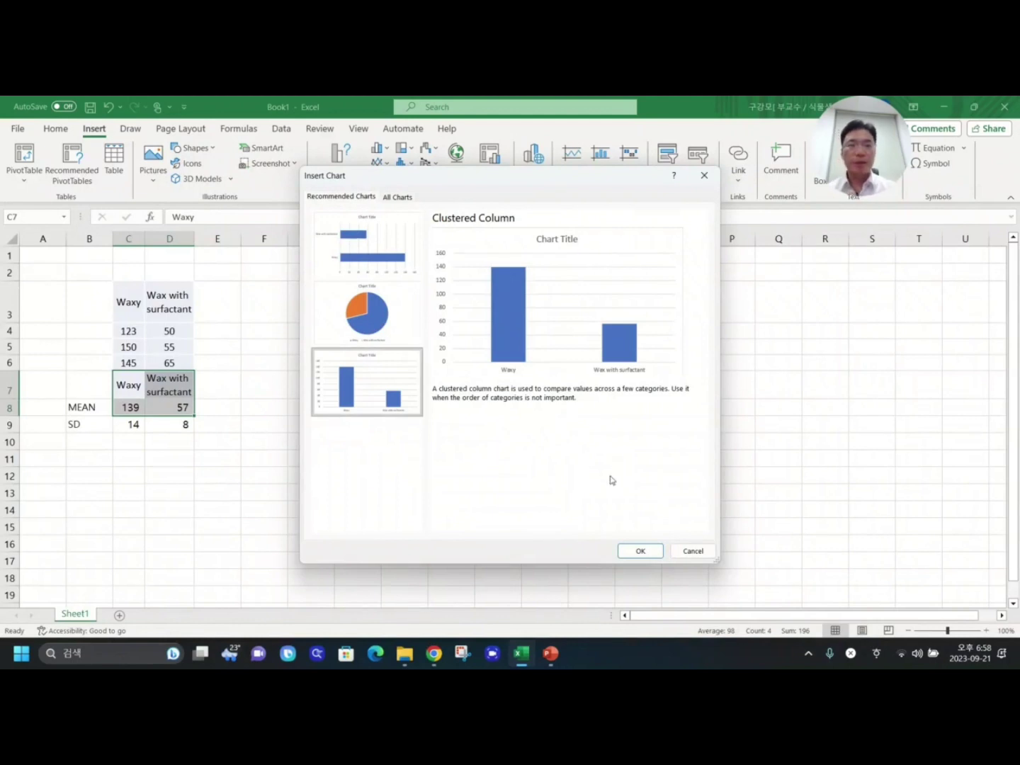
Insert the clustered column chart, move it up beside the data, and delete its title and gridlines.
{"action": "left_click", "coordinate": [639, 552]}
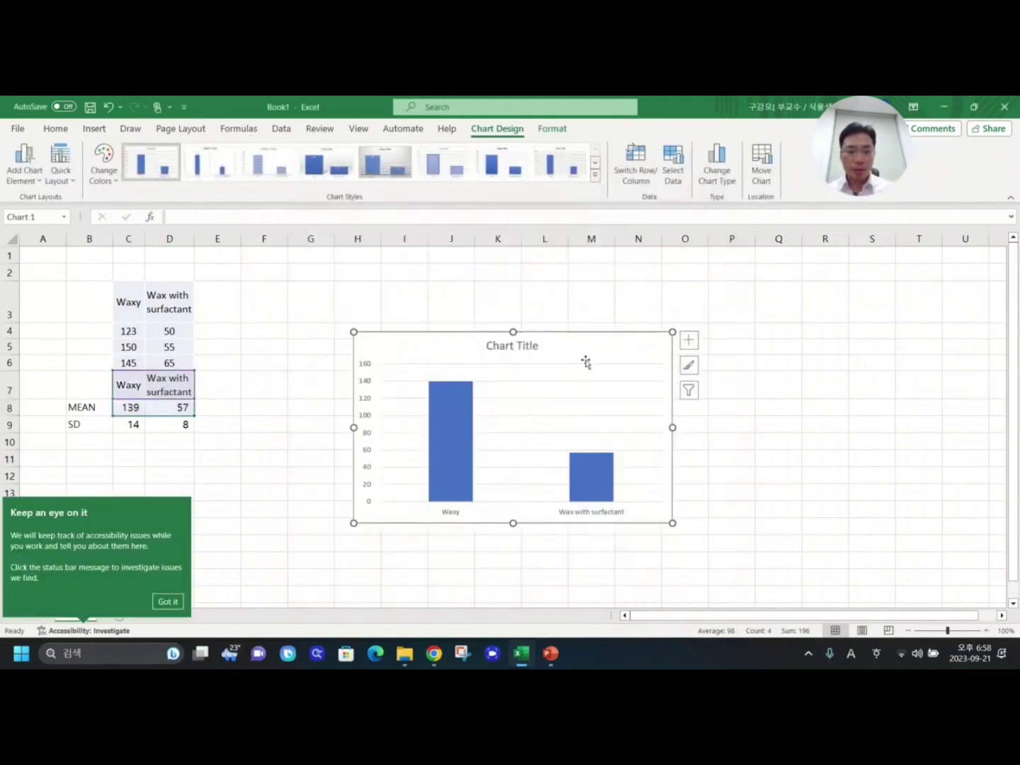
{"action": "left_click_drag", "start_coordinate": [583, 348], "coordinate": [542, 336]}
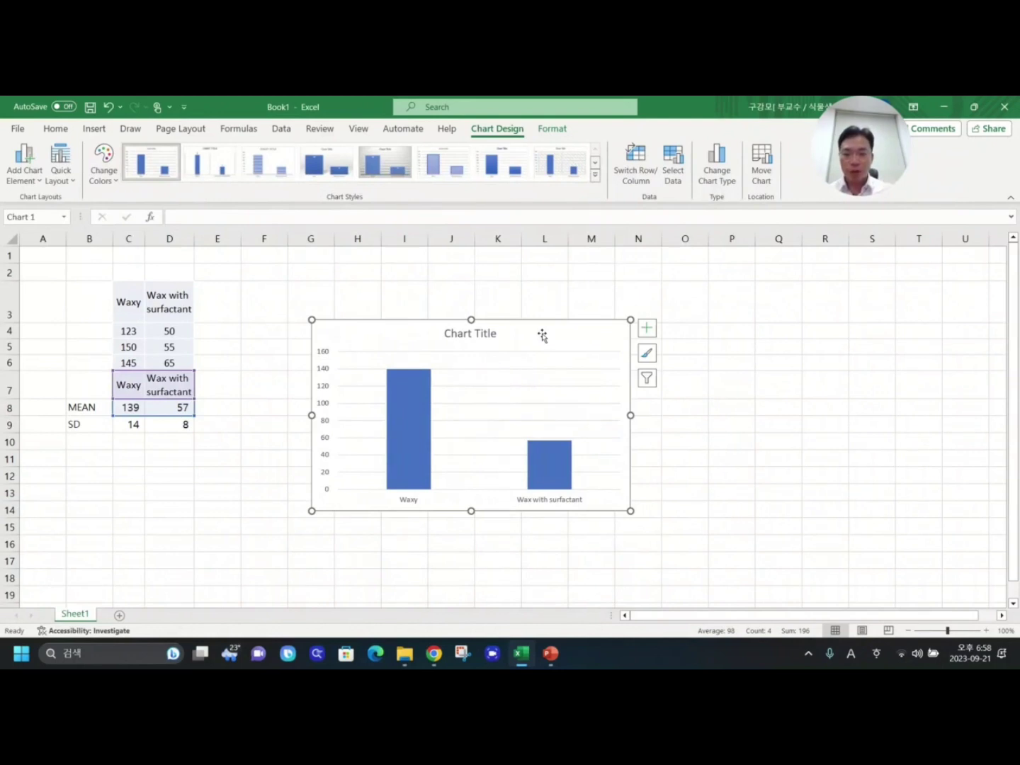
{"action": "left_click", "coordinate": [481, 331]}
{"action": "key", "text": "Delete"}
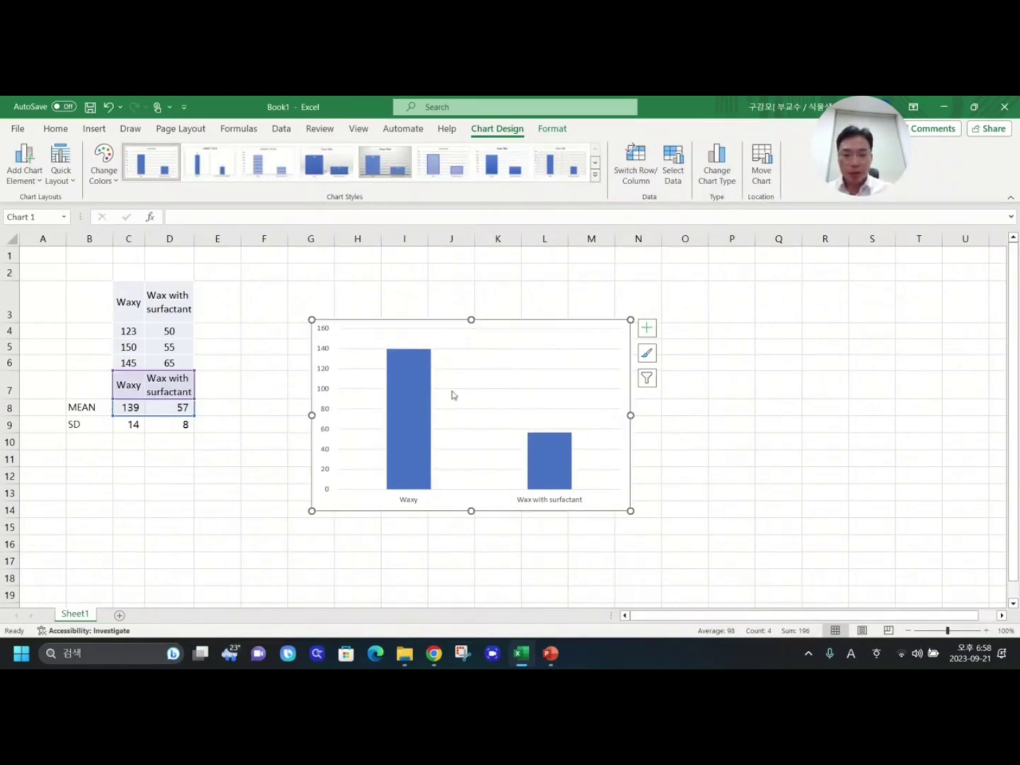
{"action": "left_click", "coordinate": [456, 350]}
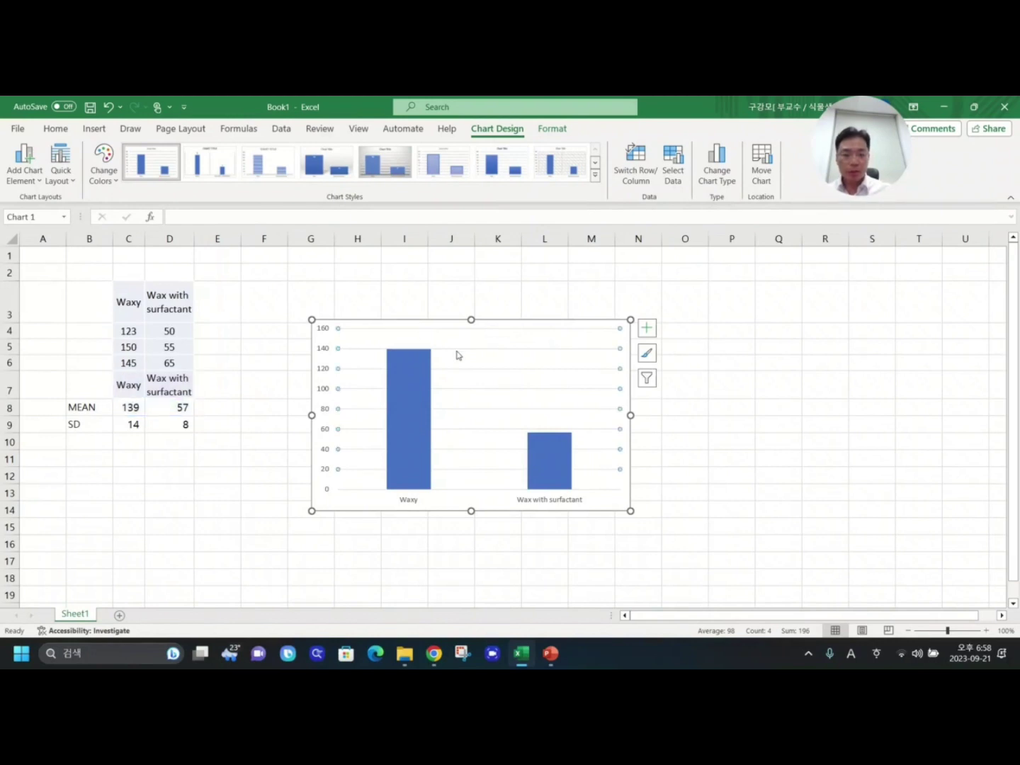
{"action": "key", "text": "Delete"}
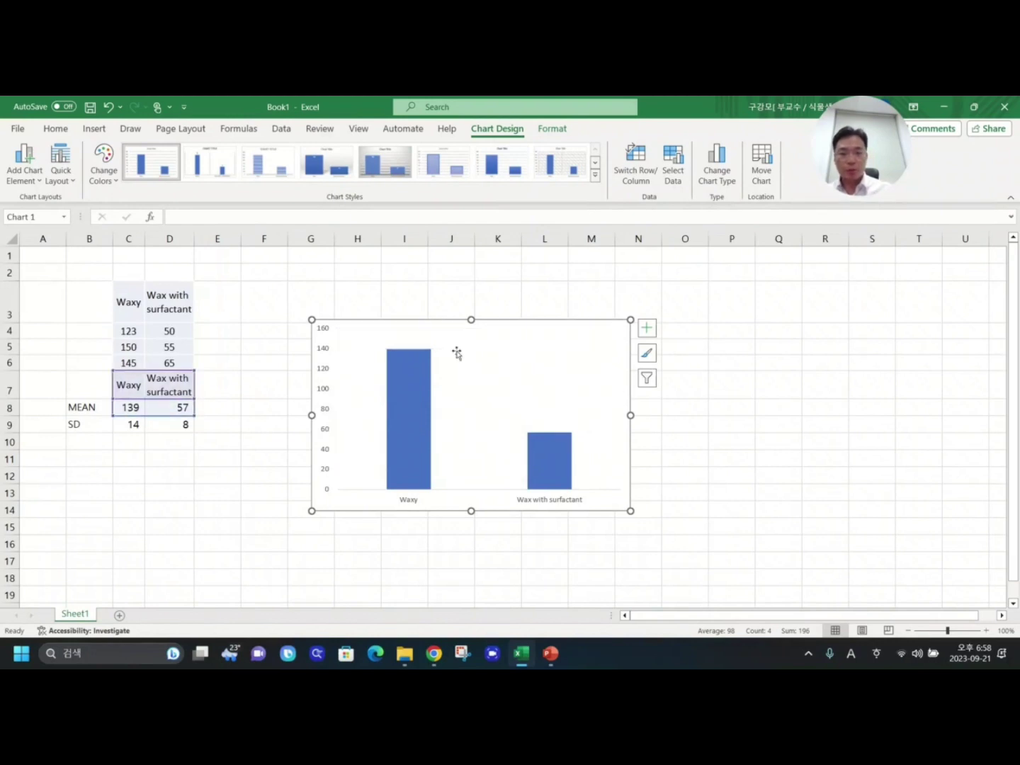
{"action": "left_click", "coordinate": [417, 364]}
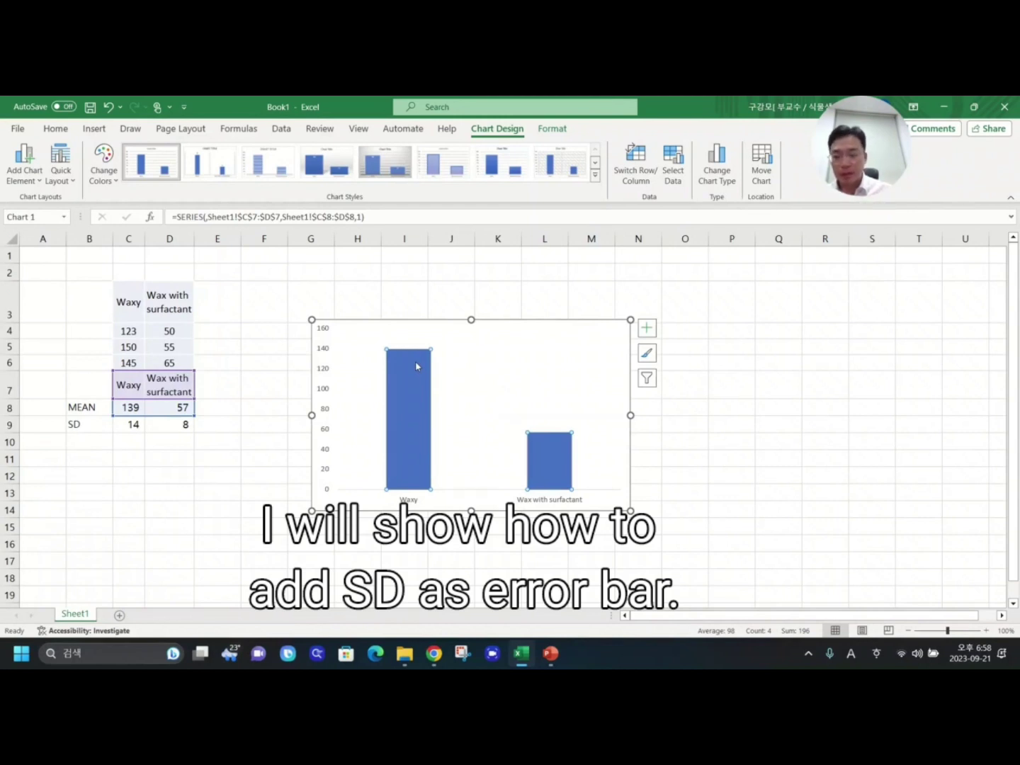
Open More Error Bar Options for the bar series and choose a Custom error amount.
{"action": "left_click", "coordinate": [258, 352]}
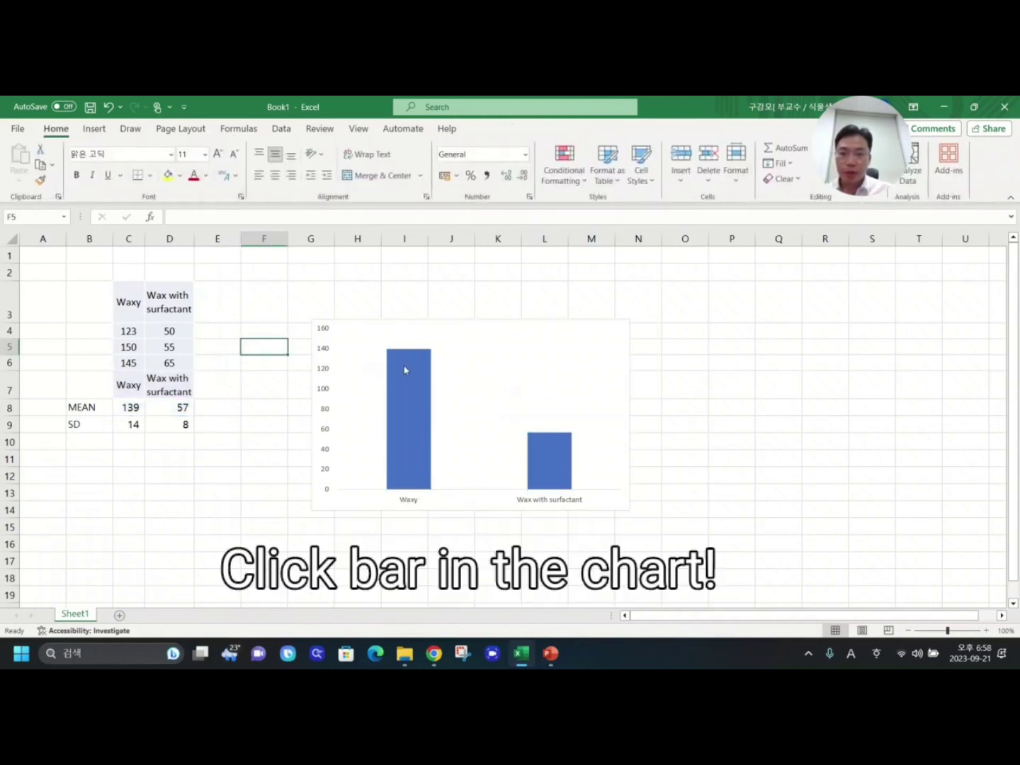
{"action": "left_click", "coordinate": [405, 369]}
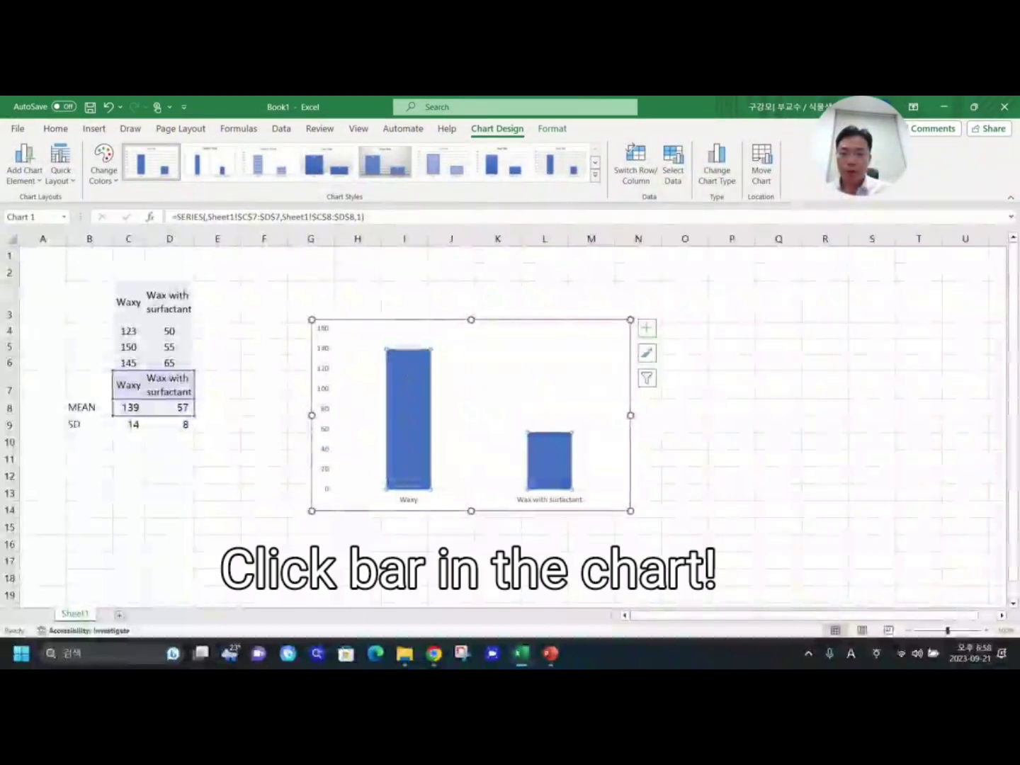
{"action": "mouse_move", "coordinate": [399, 354]}
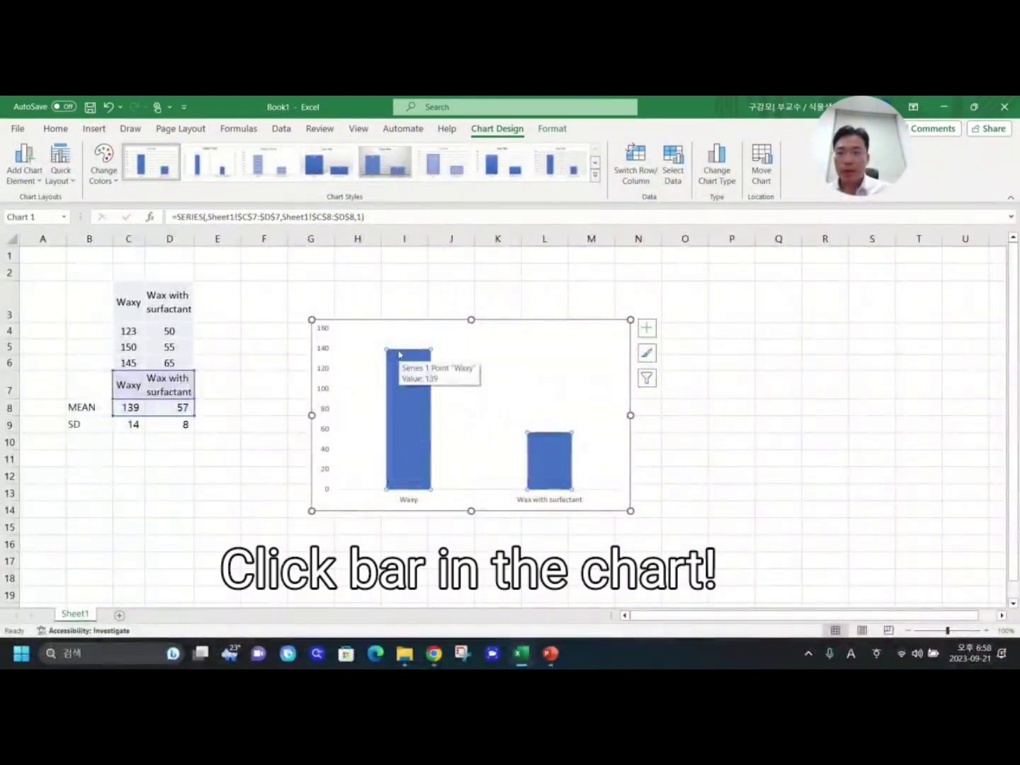
{"action": "left_click", "coordinate": [33, 162]}
{"action": "mouse_move", "coordinate": [57, 296]}
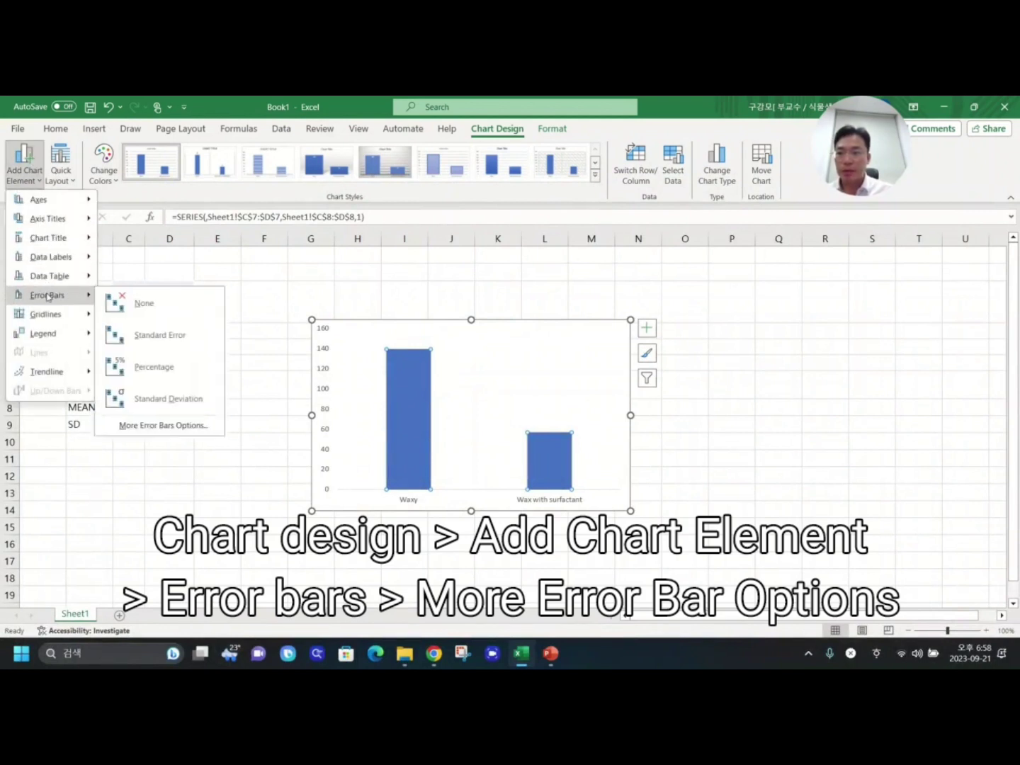
{"action": "left_click", "coordinate": [155, 426]}
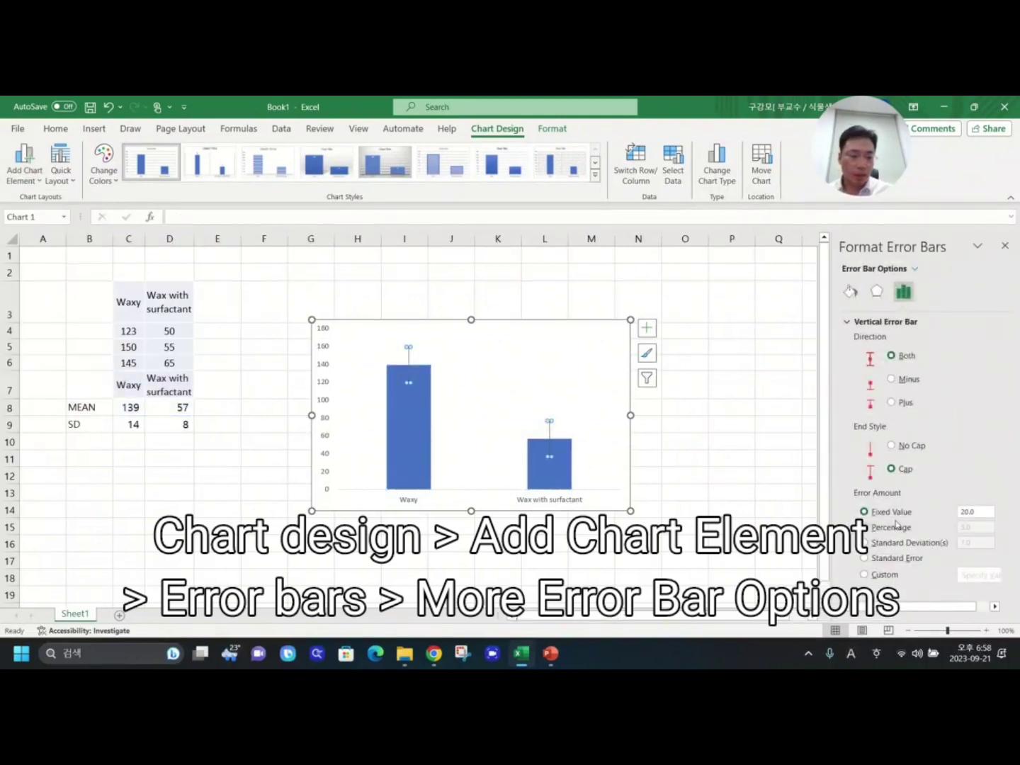
{"action": "left_click", "coordinate": [867, 576]}
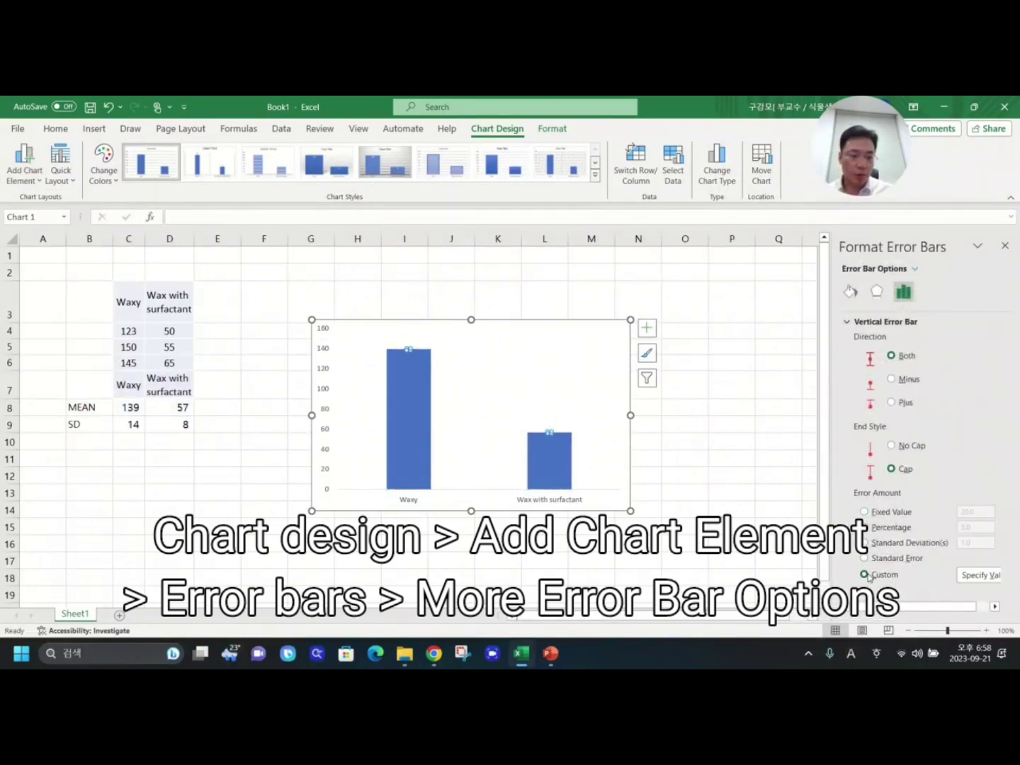
{"action": "left_click", "coordinate": [970, 576]}
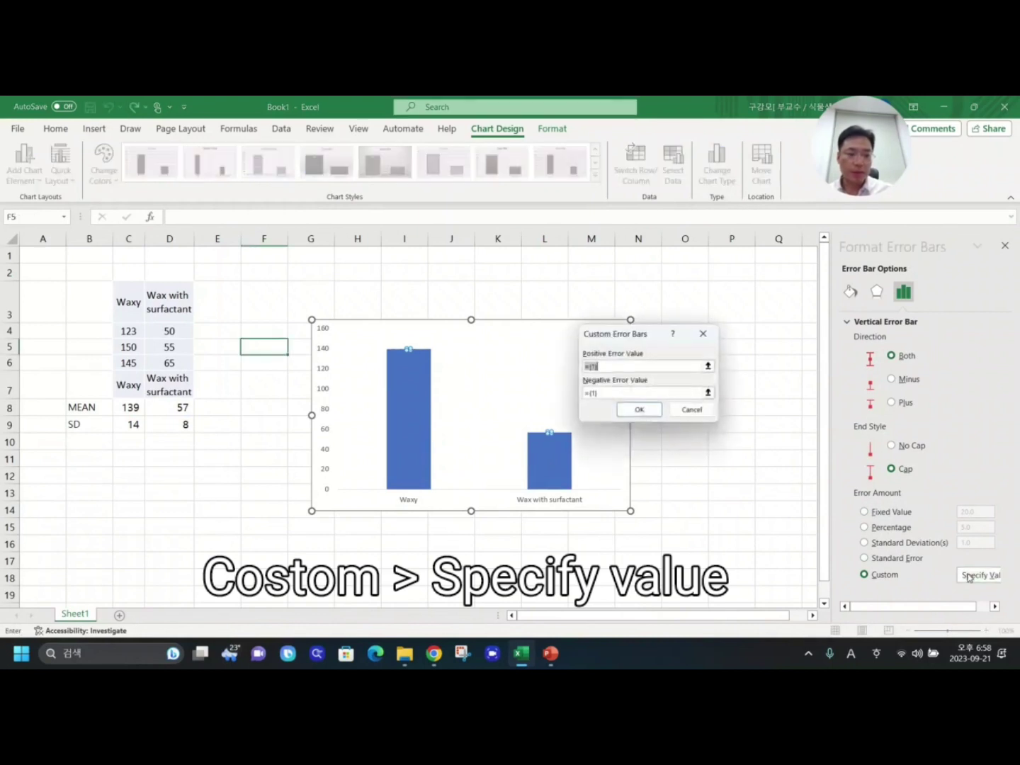
Set both positive and negative custom error values to the SD range C9:D9.
{"action": "left_click", "coordinate": [709, 367]}
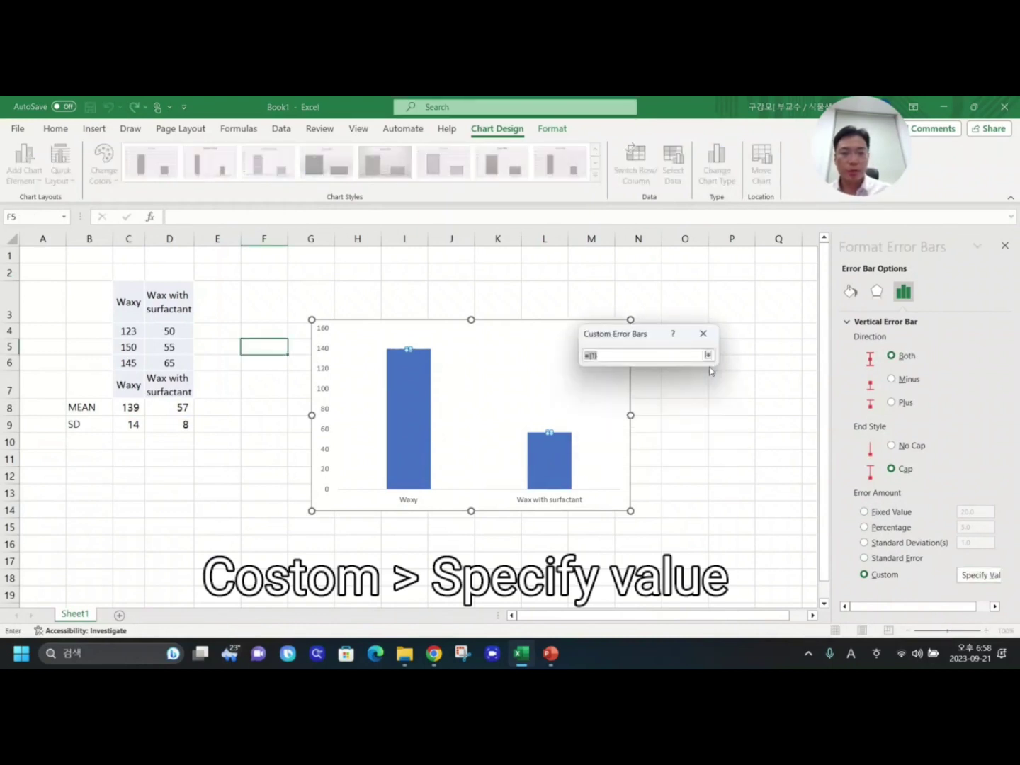
{"action": "left_click_drag", "start_coordinate": [131, 423], "coordinate": [176, 425]}
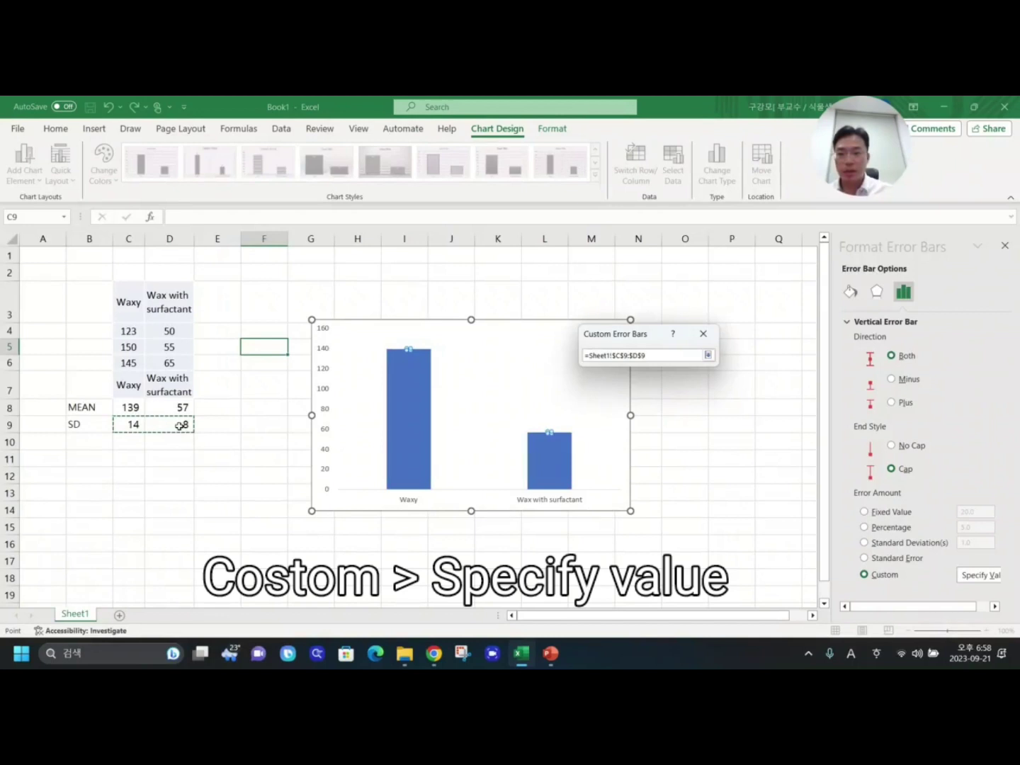
{"action": "left_click", "coordinate": [707, 355]}
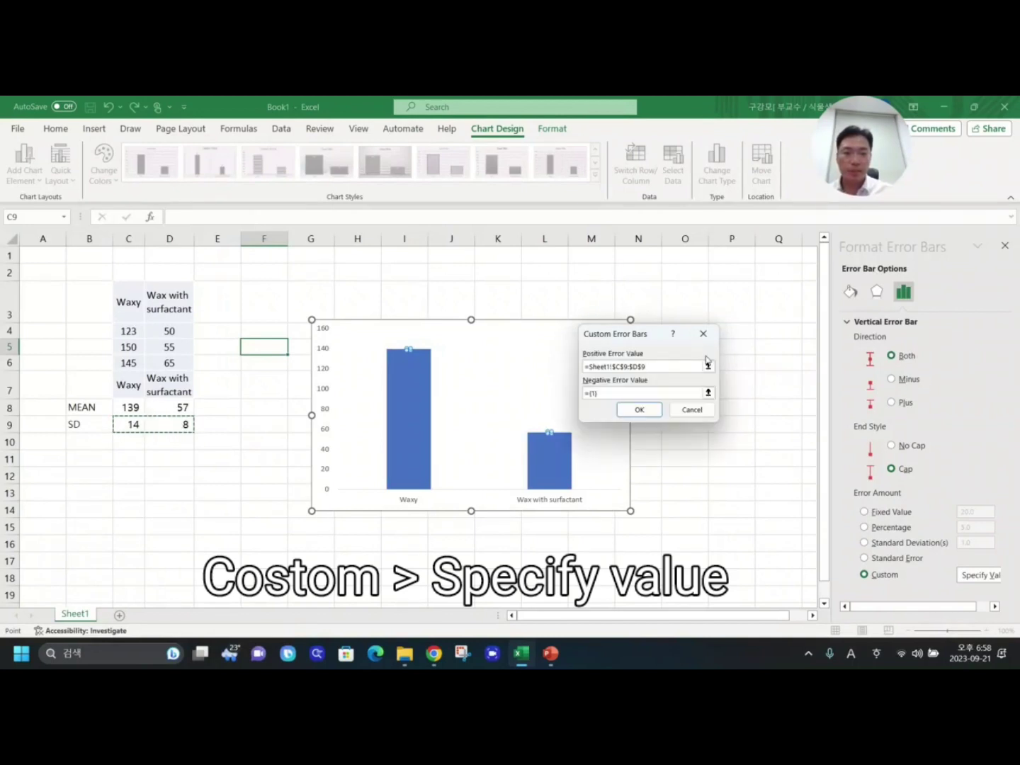
{"action": "left_click", "coordinate": [708, 392]}
{"action": "left_click_drag", "start_coordinate": [131, 424], "coordinate": [191, 422]}
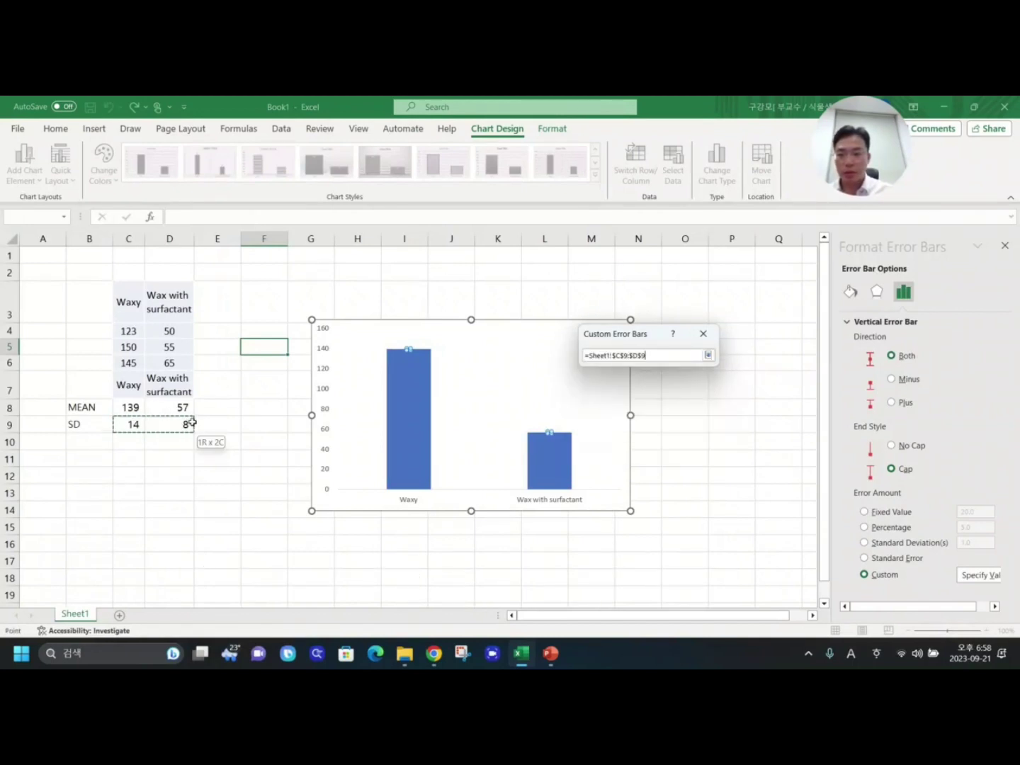
{"action": "left_click", "coordinate": [708, 355]}
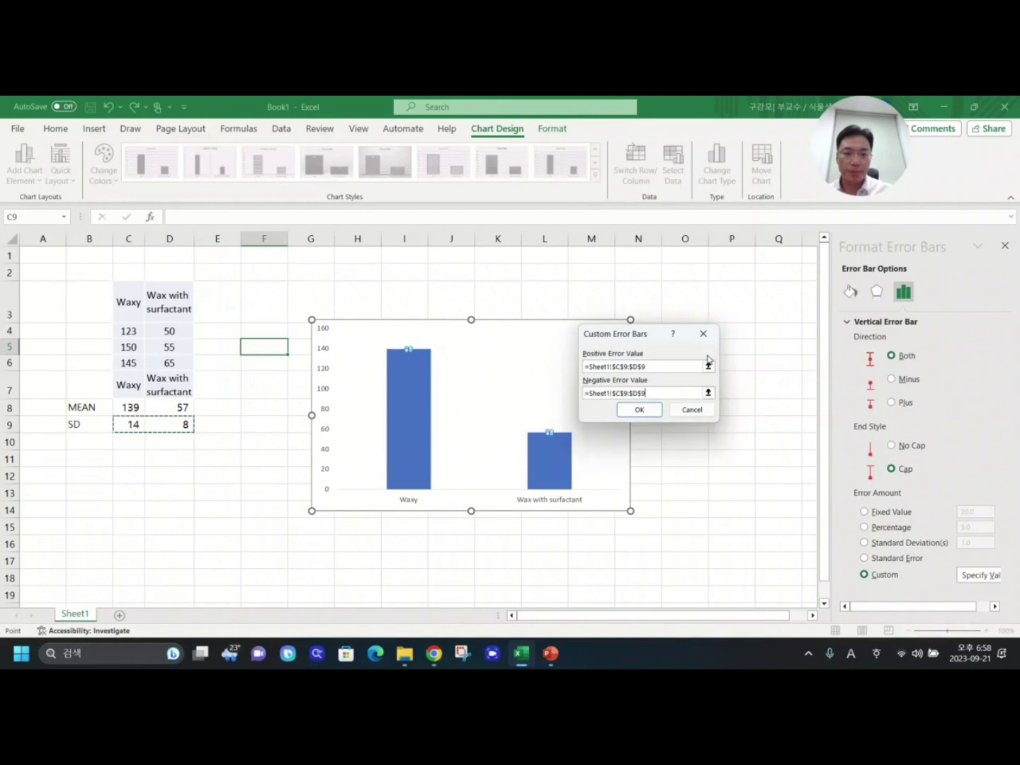
{"action": "left_click", "coordinate": [640, 410]}
{"action": "left_click", "coordinate": [695, 415]}
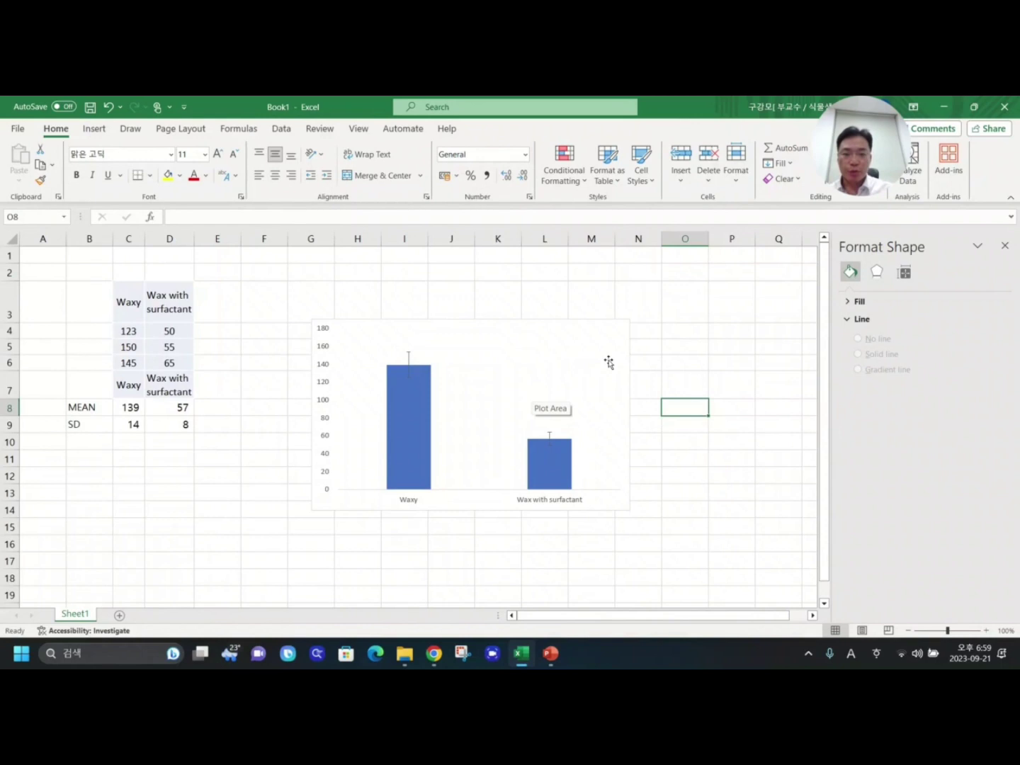
Select the chart's plot area to bring up its Format Plot Area settings.
{"action": "left_click", "coordinate": [620, 329]}
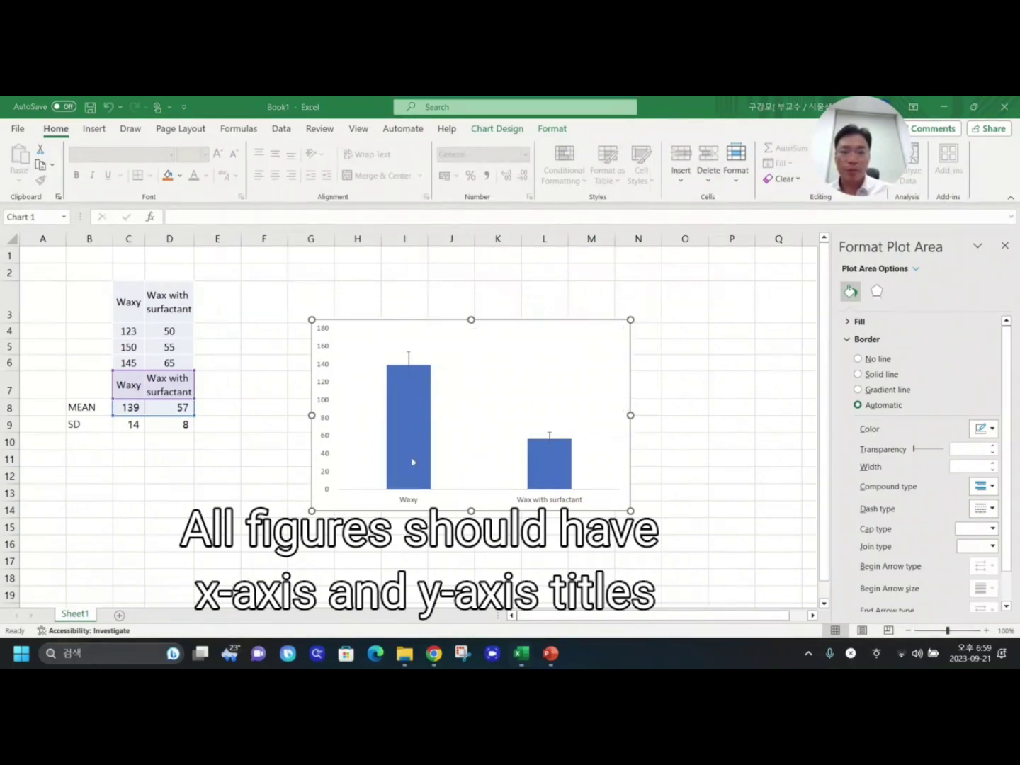
{"action": "left_click", "coordinate": [385, 350]}
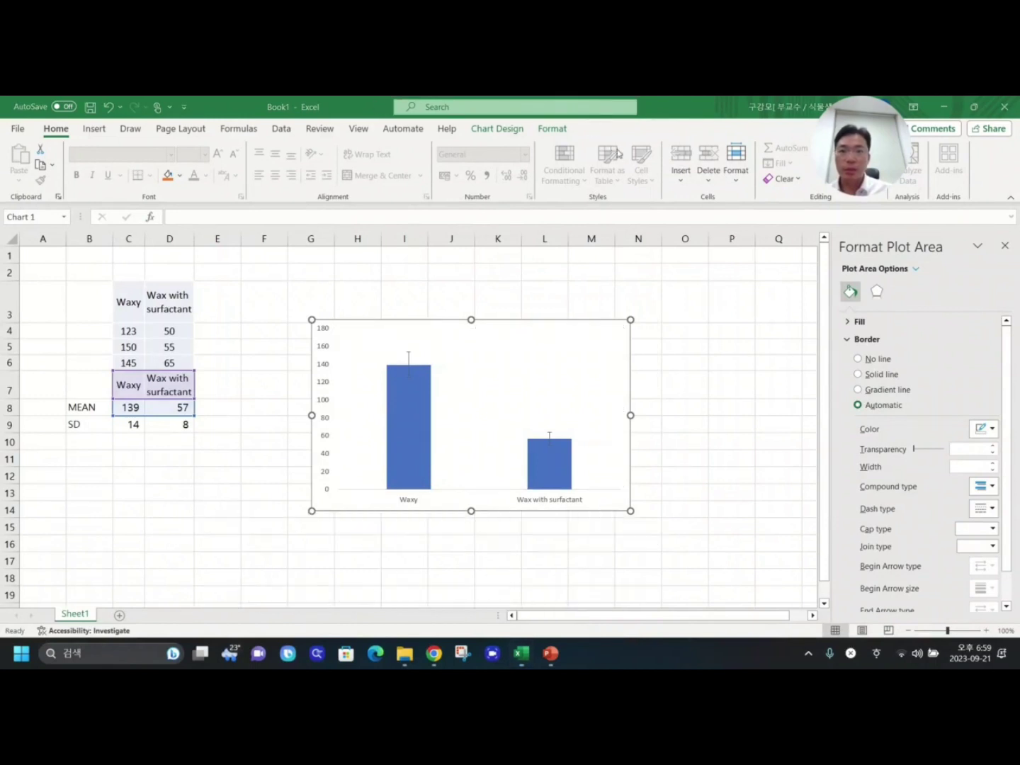
Add a Primary Horizontal axis title and replace its placeholder with 'Treatment'.
{"action": "left_click", "coordinate": [481, 130]}
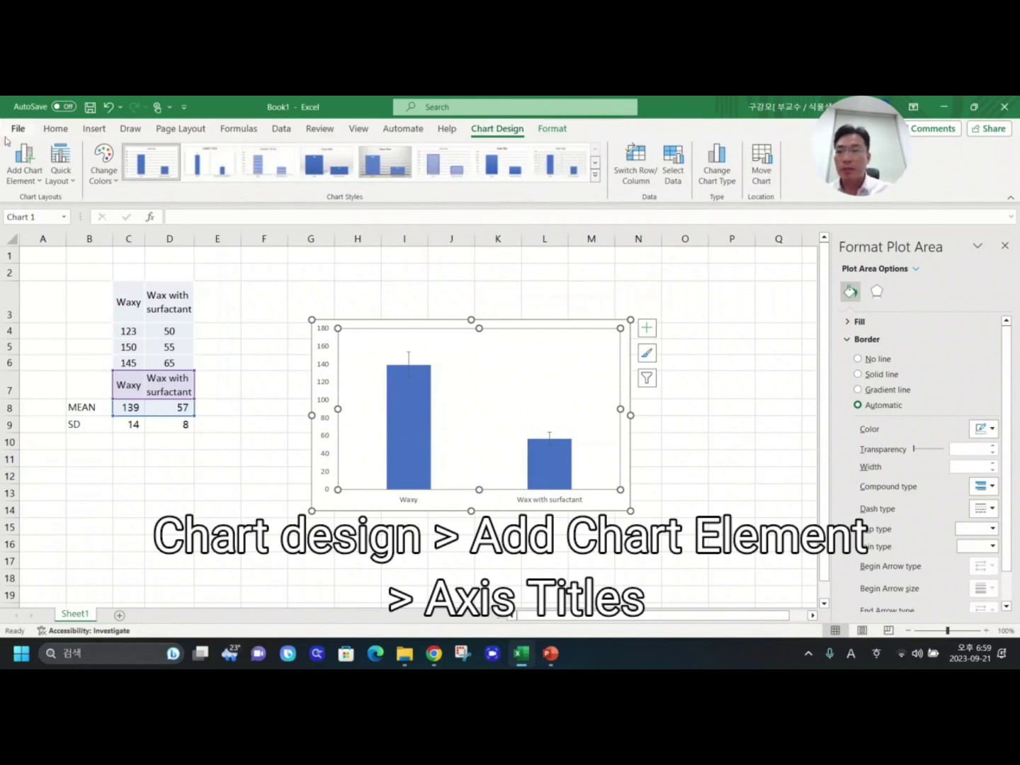
{"action": "left_click", "coordinate": [23, 163]}
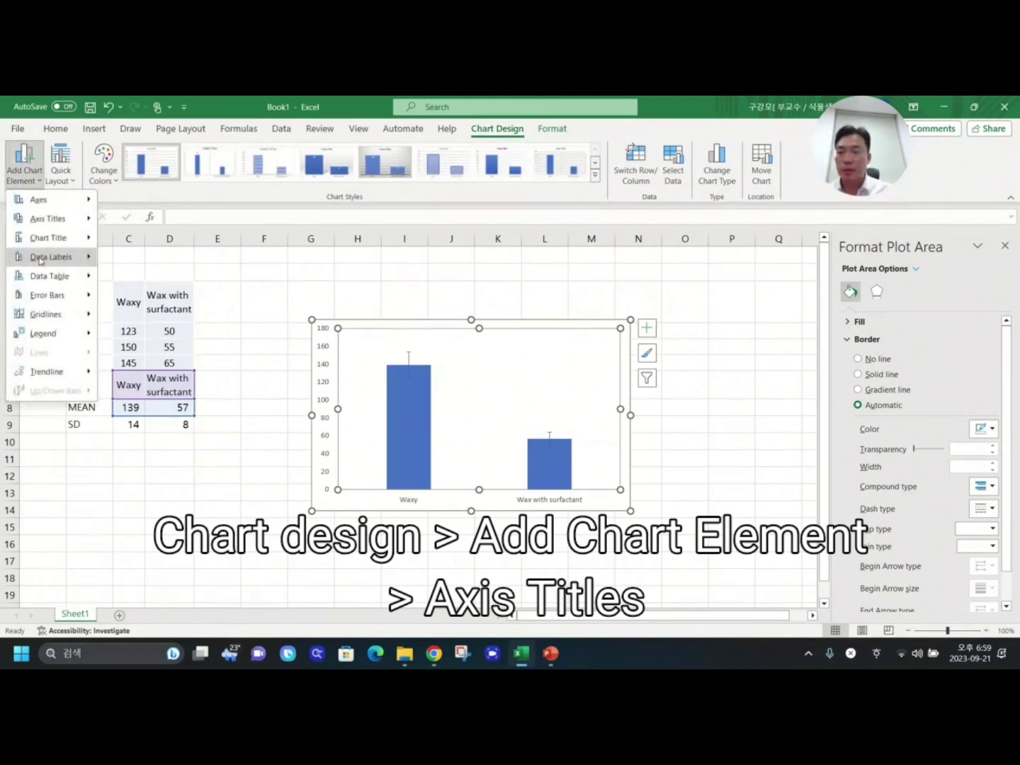
{"action": "mouse_move", "coordinate": [42, 234]}
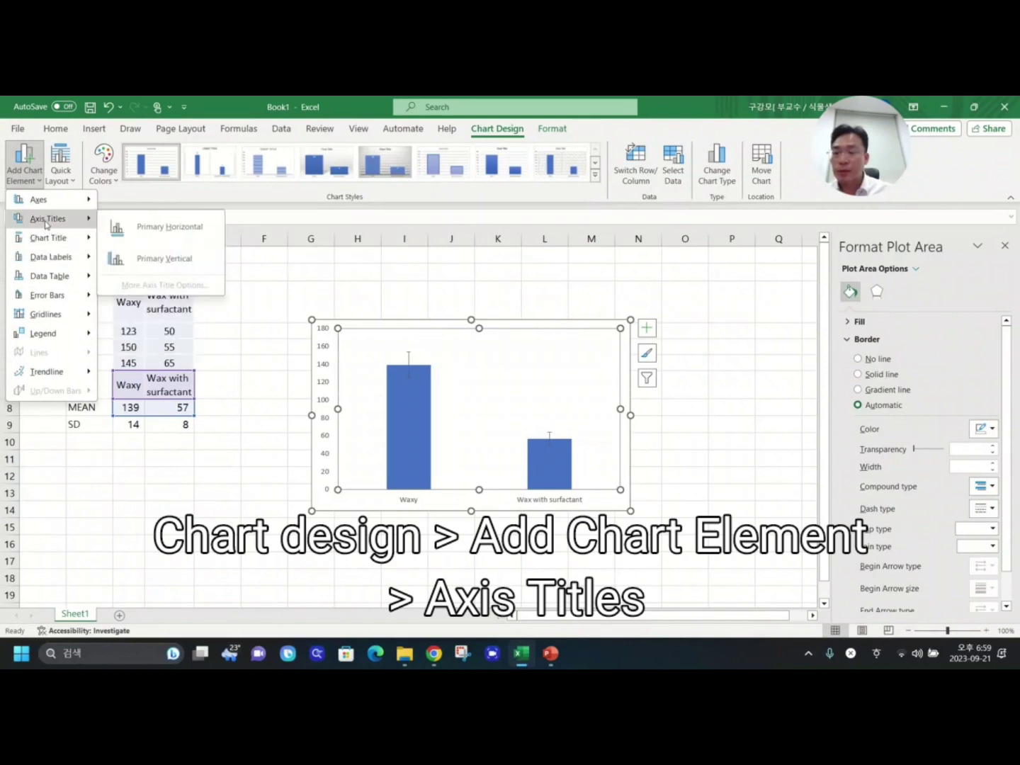
{"action": "left_click", "coordinate": [133, 228]}
{"action": "type", "text": "Tr"}
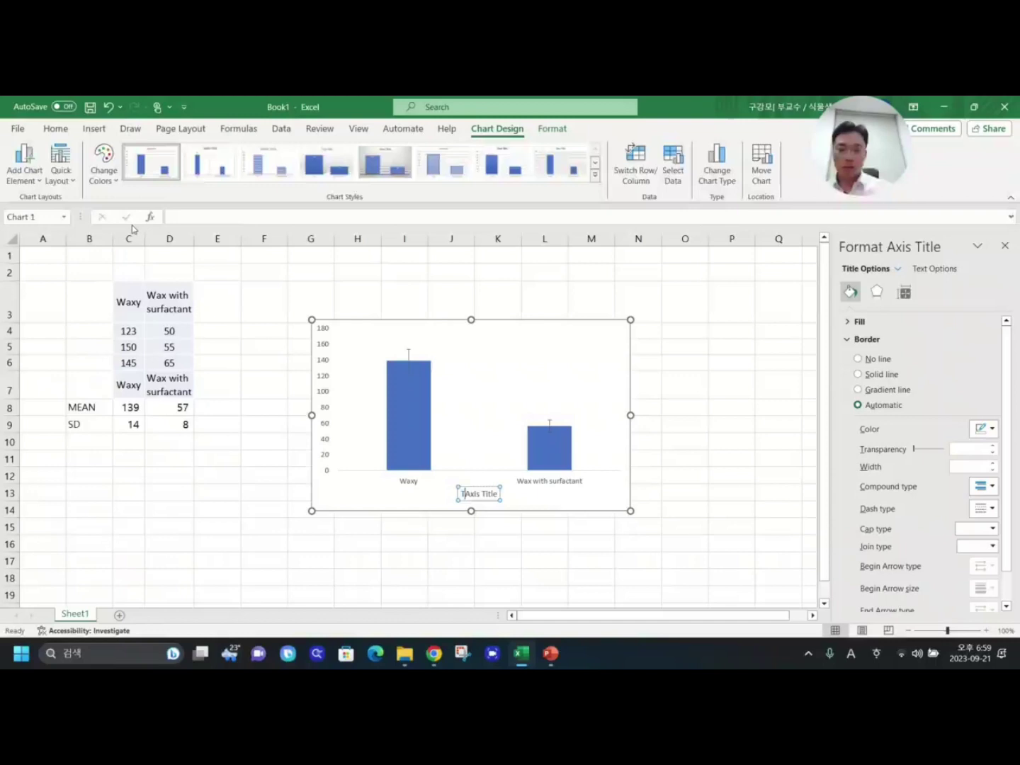
{"action": "key", "text": "shift+End"}
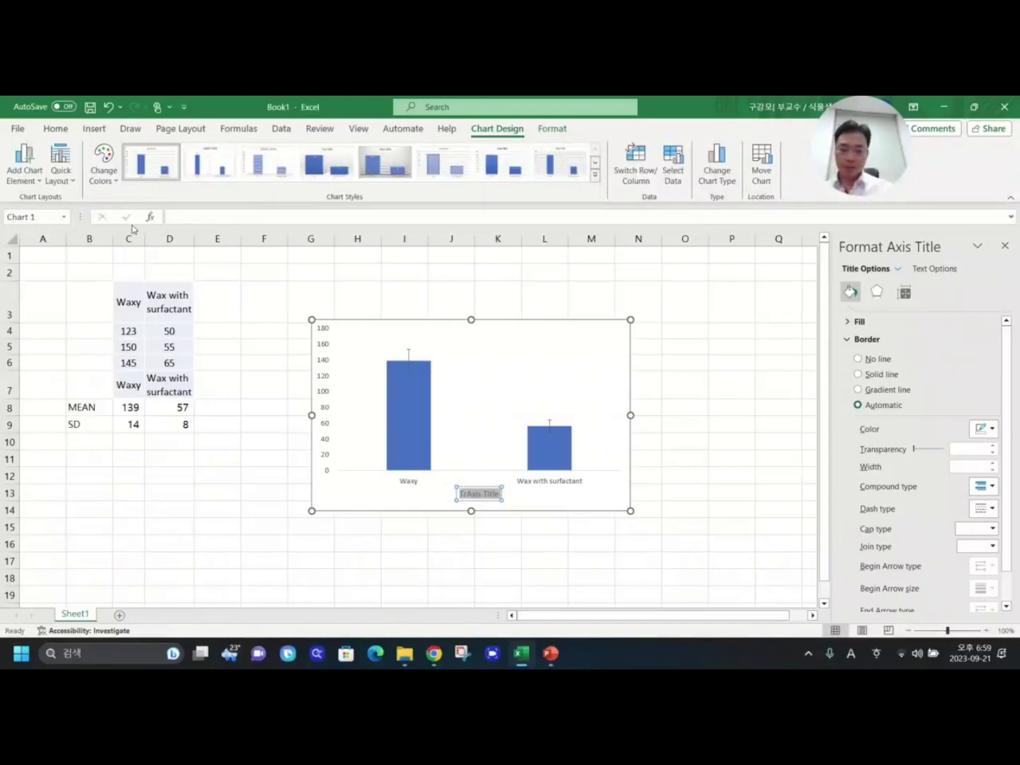
{"action": "key", "text": "Delete"}
{"action": "type", "text": "eatme"}
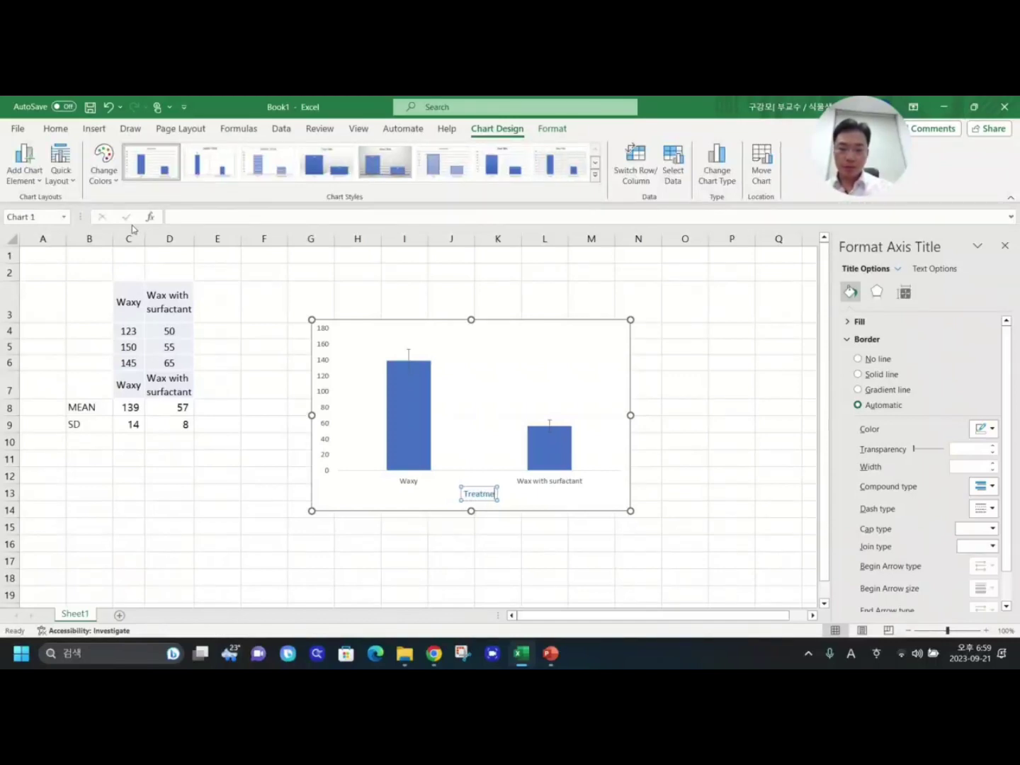
{"action": "type", "text": "nt"}
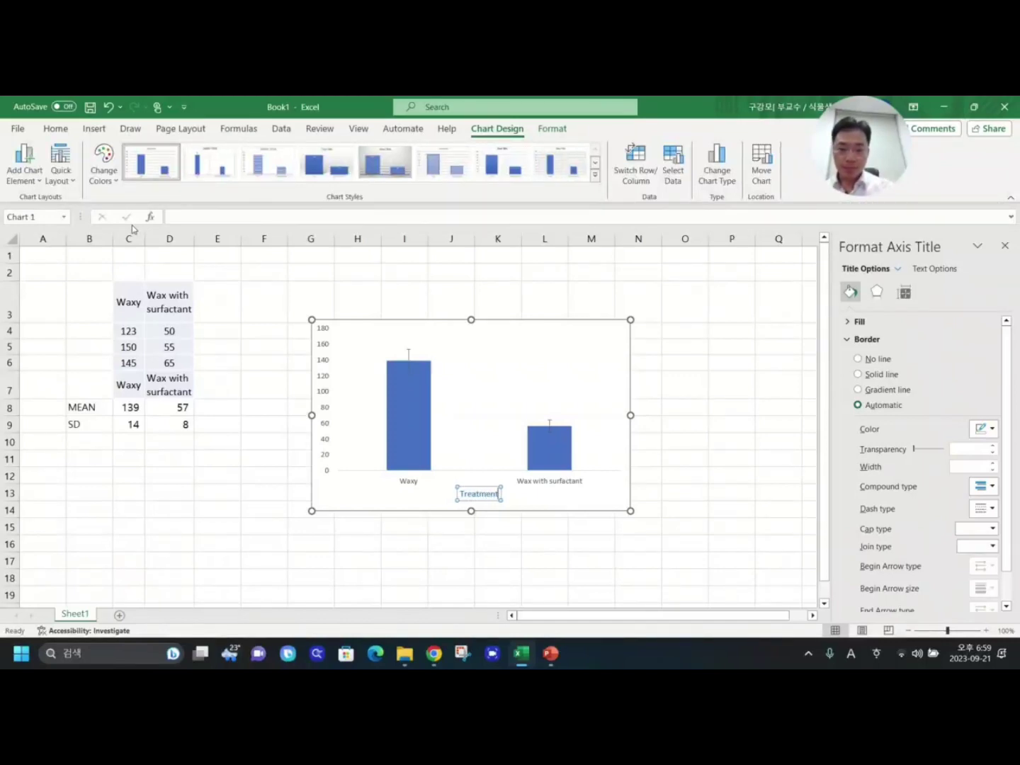
{"action": "left_click", "coordinate": [292, 269]}
{"action": "left_click", "coordinate": [364, 328]}
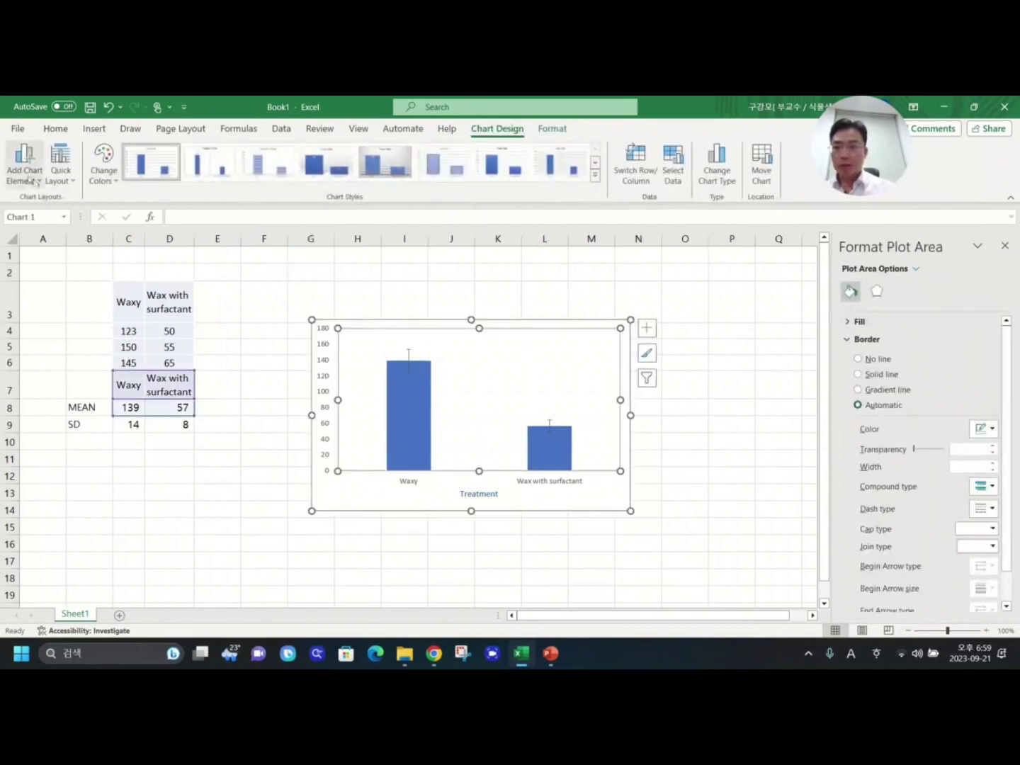
Add a vertical axis title and type 'Contact angle (' over the placeholder.
{"action": "left_click", "coordinate": [24, 162]}
{"action": "mouse_move", "coordinate": [54, 226]}
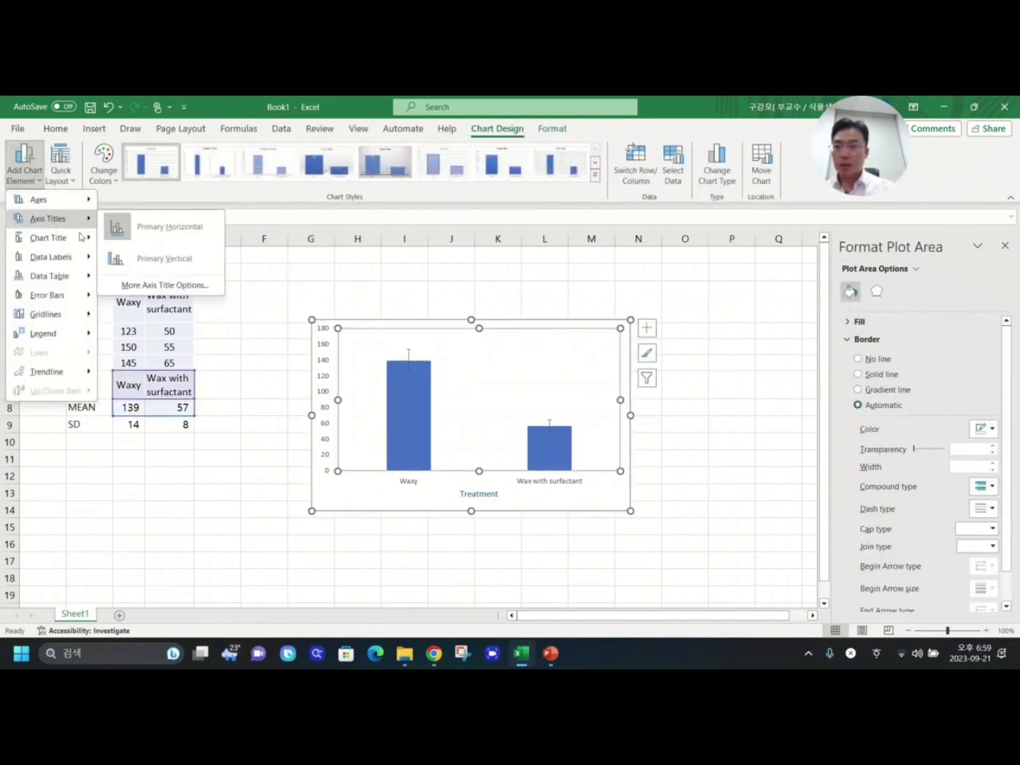
{"action": "left_click", "coordinate": [165, 258]}
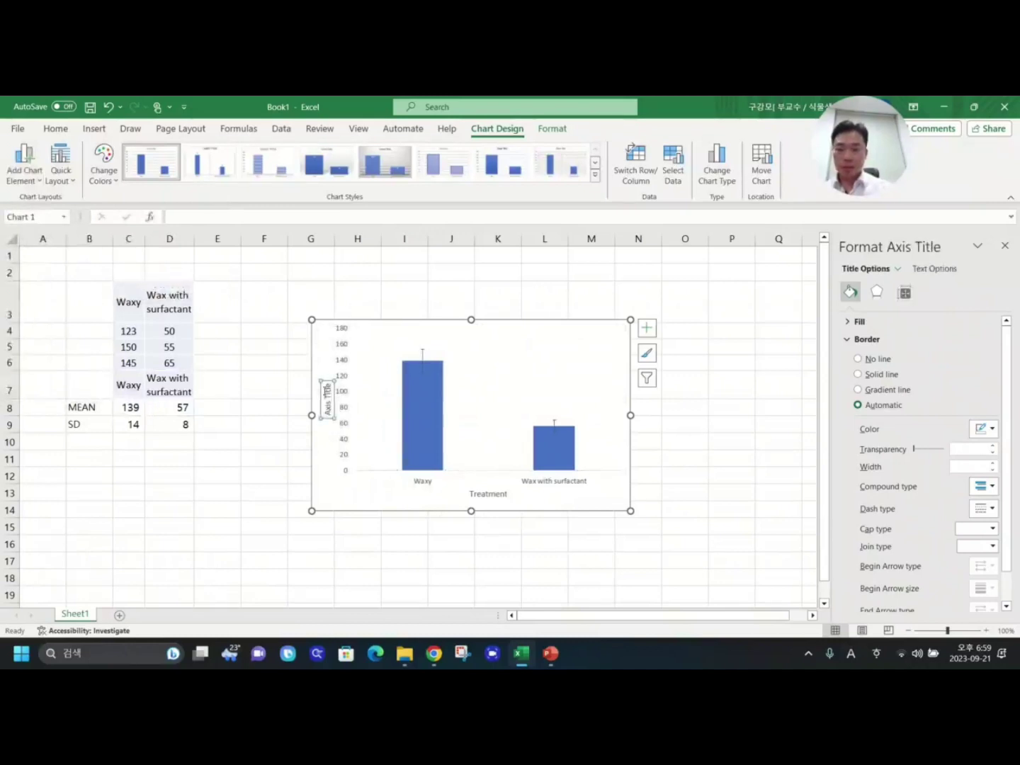
{"action": "triple_click", "coordinate": [327, 395]}
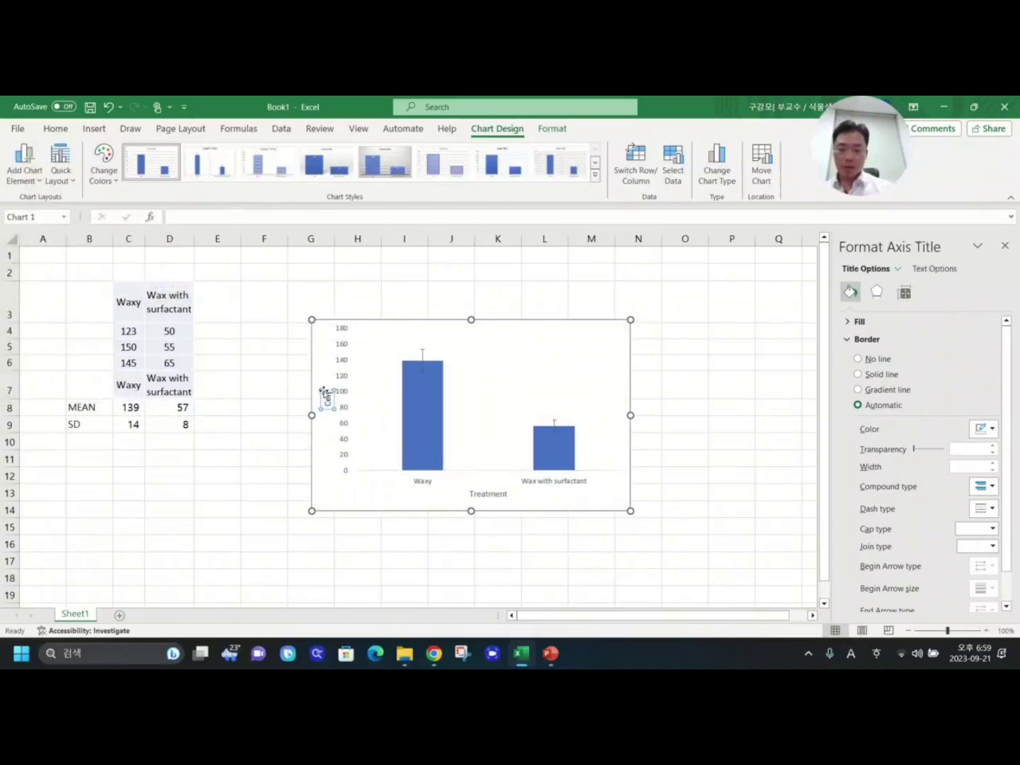
{"action": "type", "text": "Contact angle"}
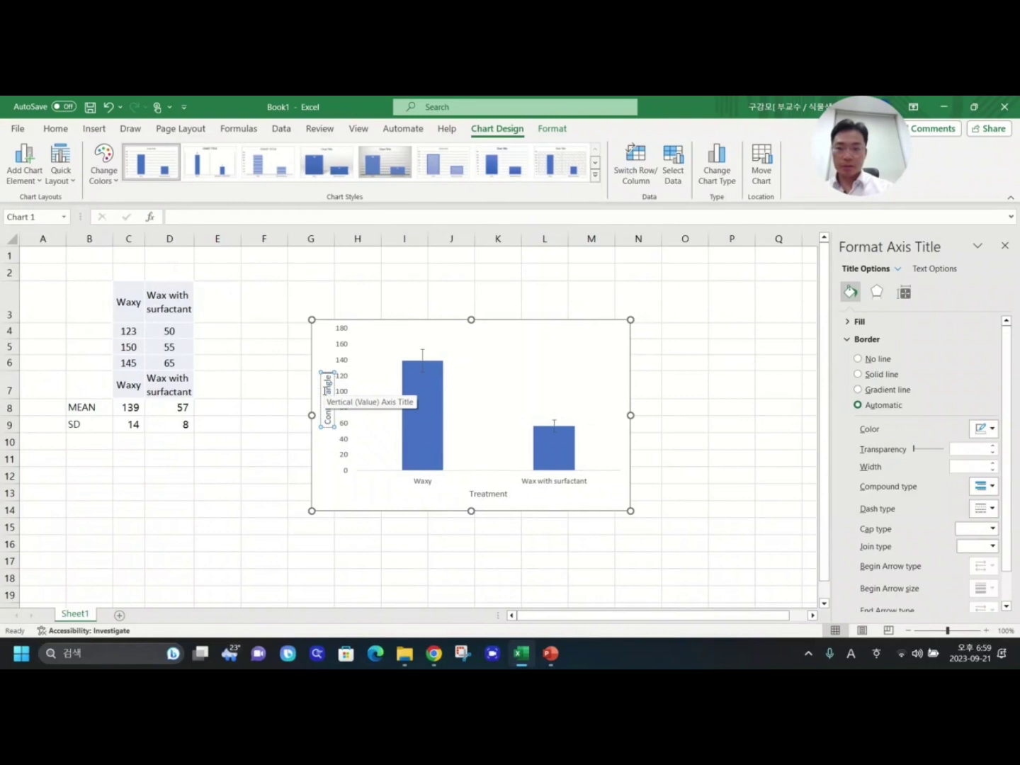
{"action": "type", "text": " ("}
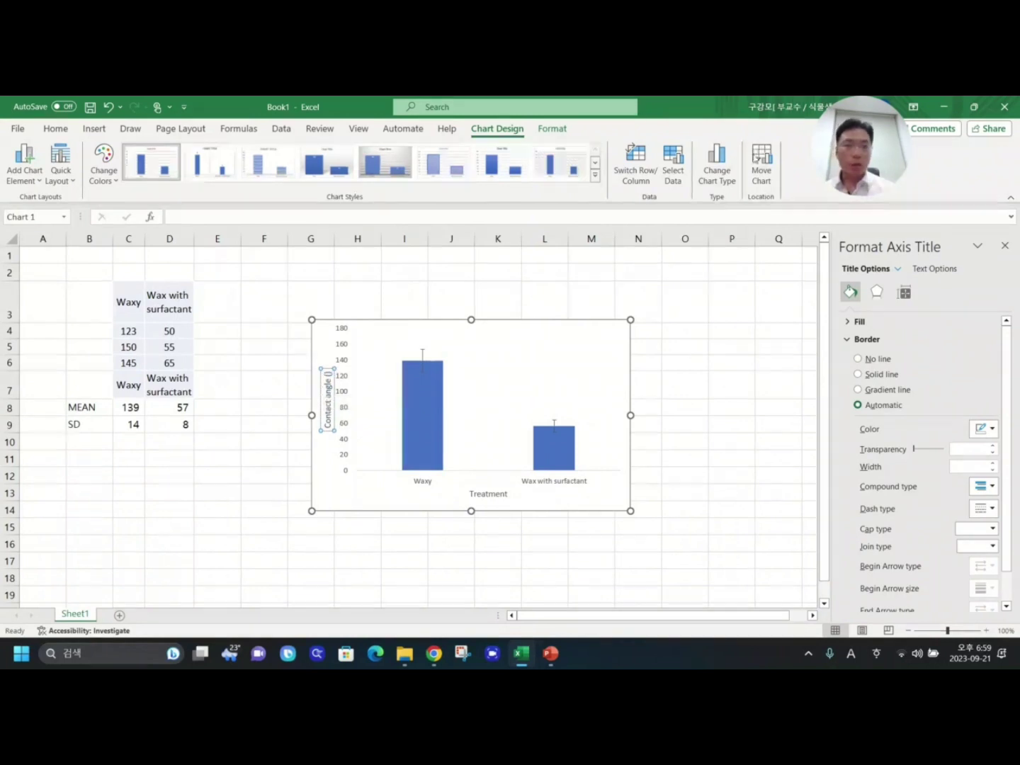
Insert the Degree Sign symbol so the title reads 'Contact angle (°)'.
{"action": "left_click", "coordinate": [90, 131]}
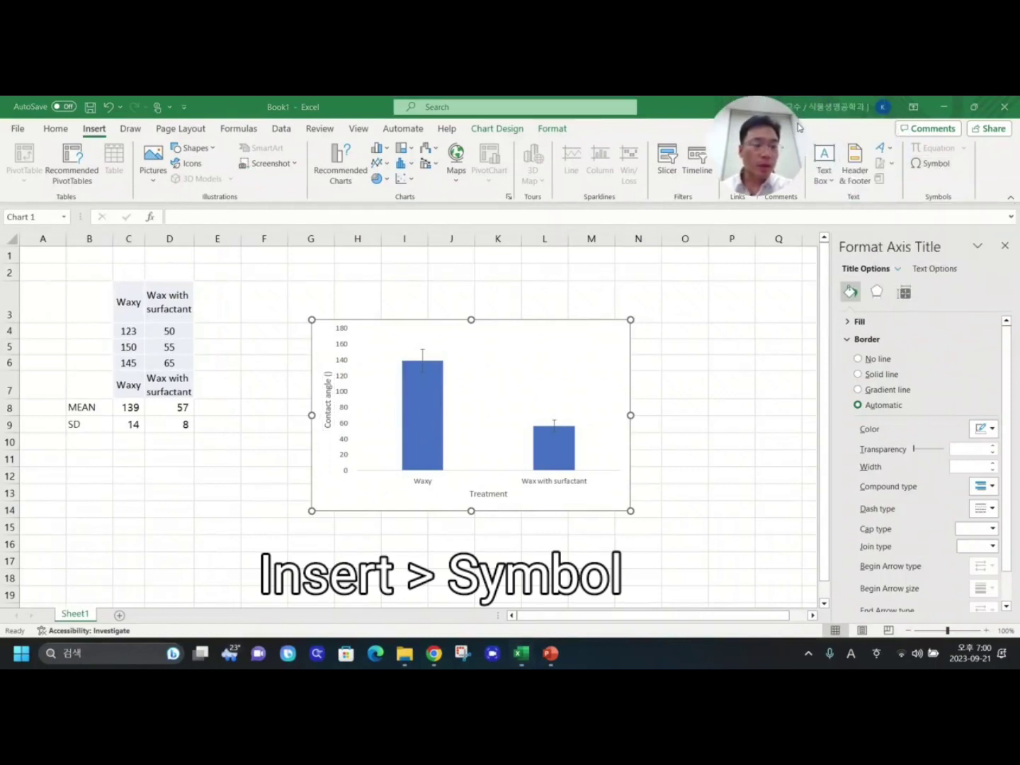
{"action": "left_click", "coordinate": [934, 164]}
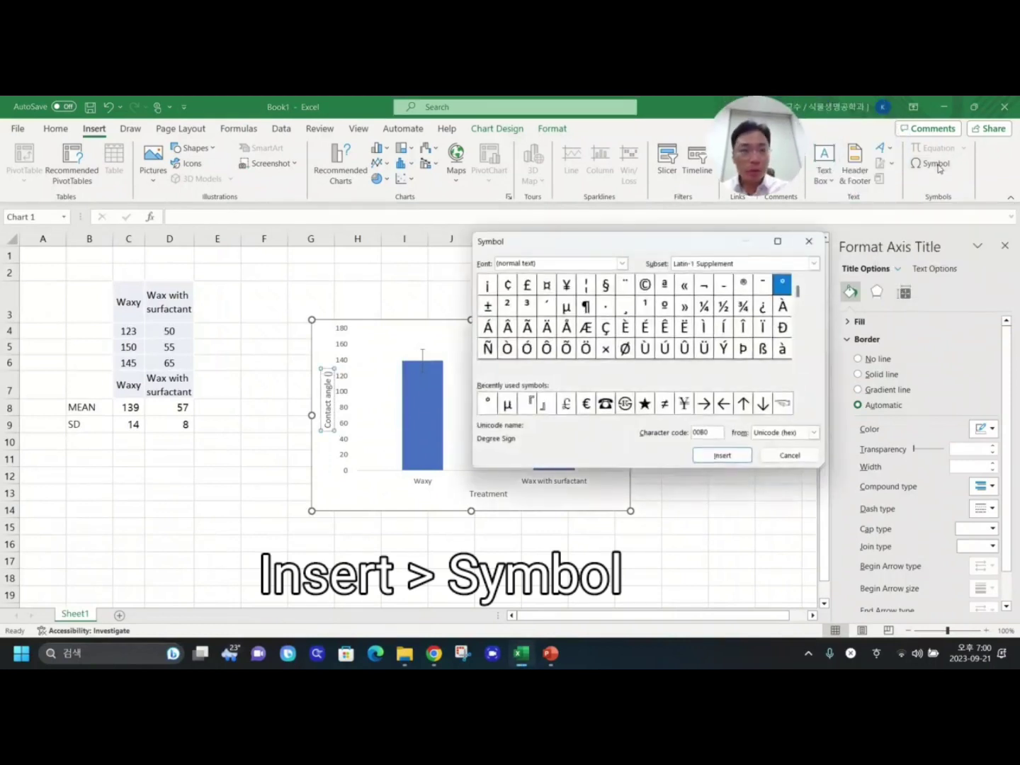
{"action": "left_click", "coordinate": [491, 403]}
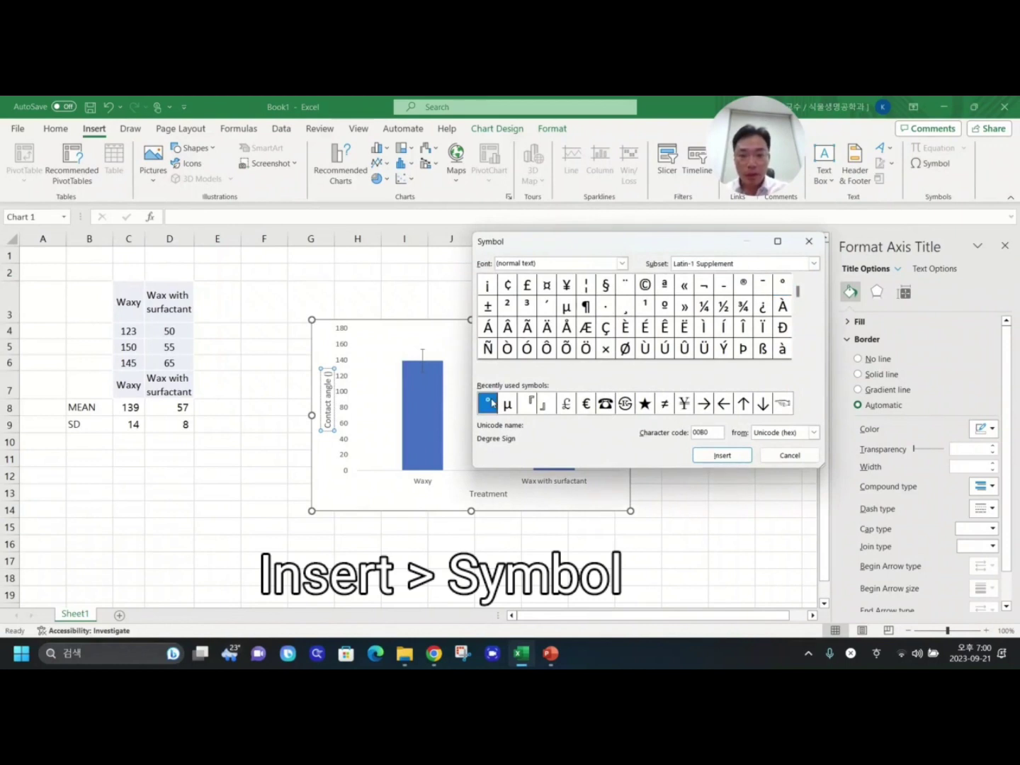
{"action": "left_click", "coordinate": [718, 455]}
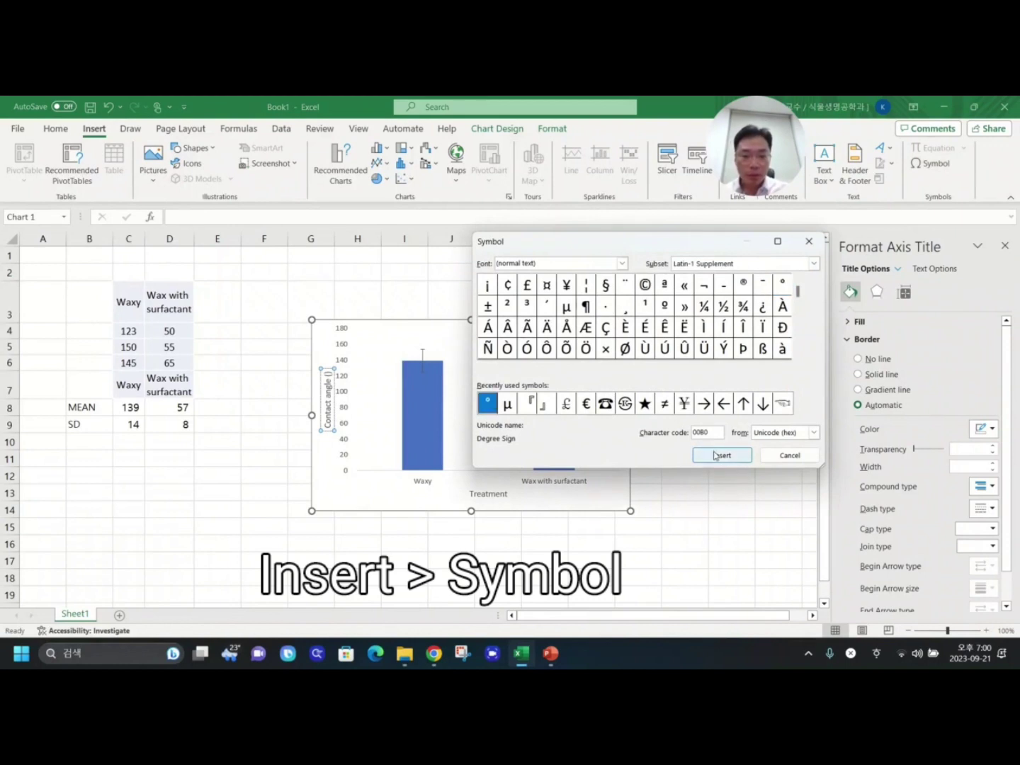
{"action": "left_click", "coordinate": [790, 456]}
{"action": "left_click", "coordinate": [752, 443]}
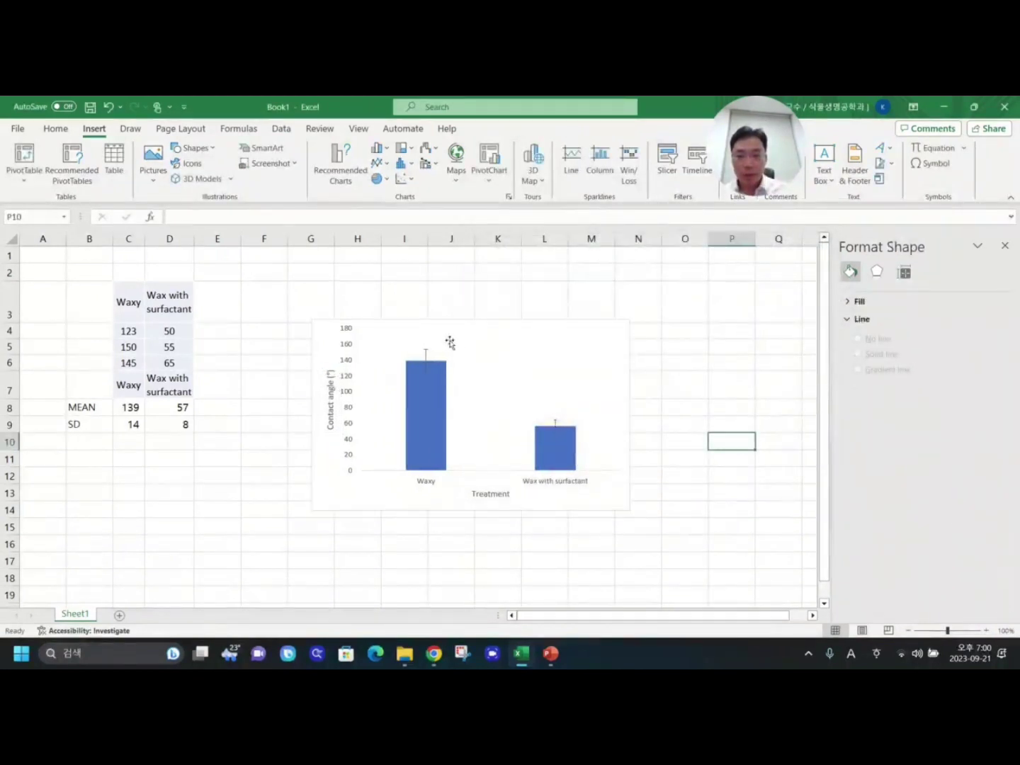
{"action": "left_click", "coordinate": [322, 326]}
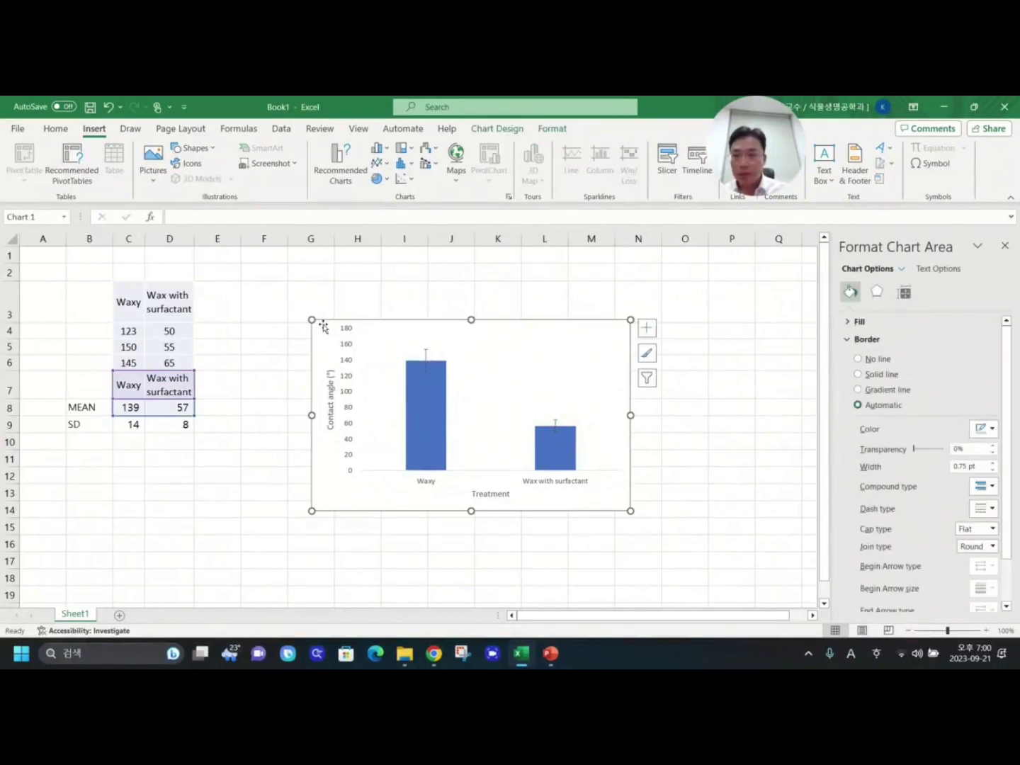
Set all the chart text to 15-point Arial in black.
{"action": "left_click", "coordinate": [63, 132]}
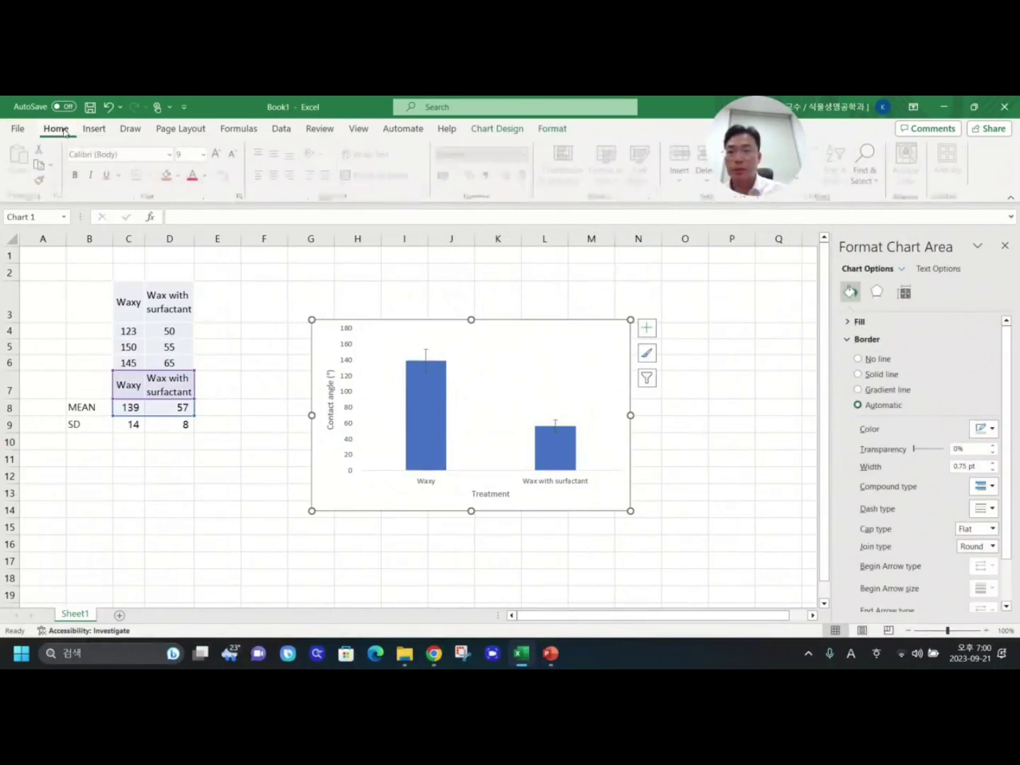
{"action": "left_click", "coordinate": [191, 153]}
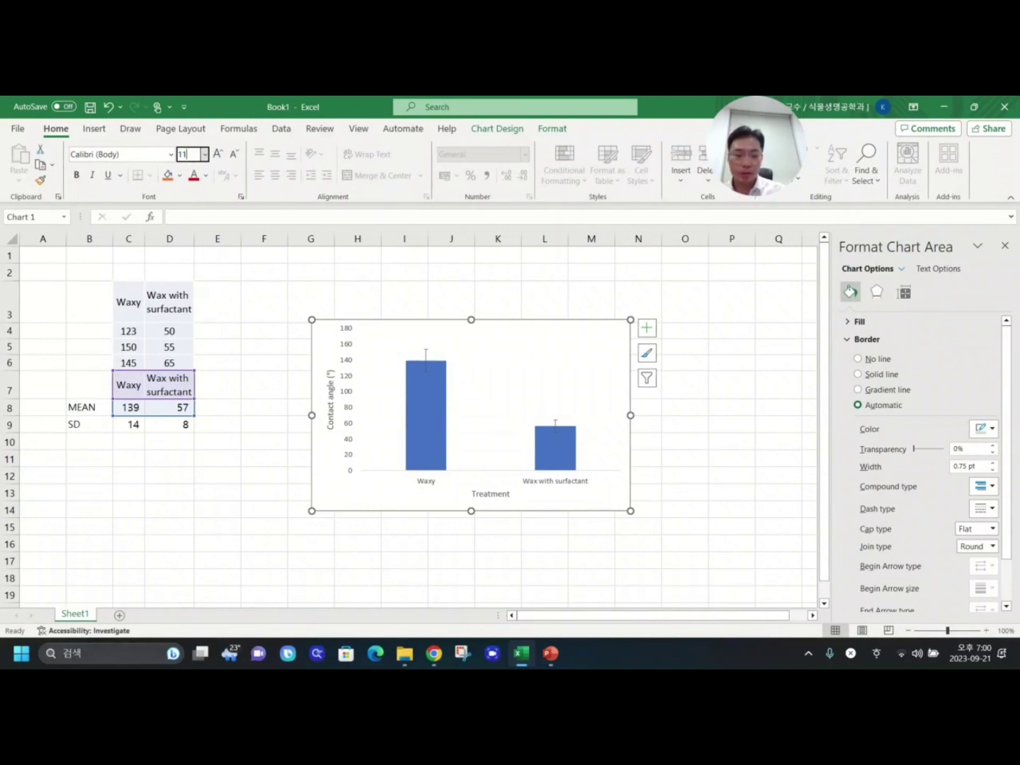
{"action": "type", "text": "11"}
{"action": "key", "text": "Return"}
{"action": "left_click", "coordinate": [189, 154]}
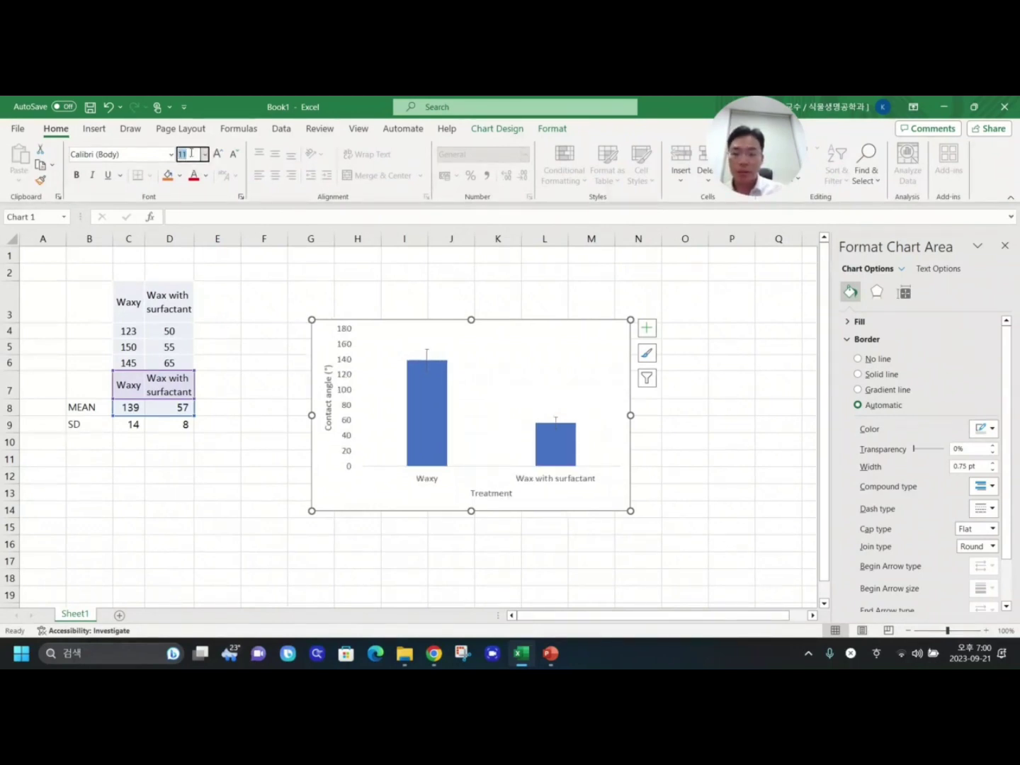
{"action": "type", "text": "15"}
{"action": "key", "text": "Return"}
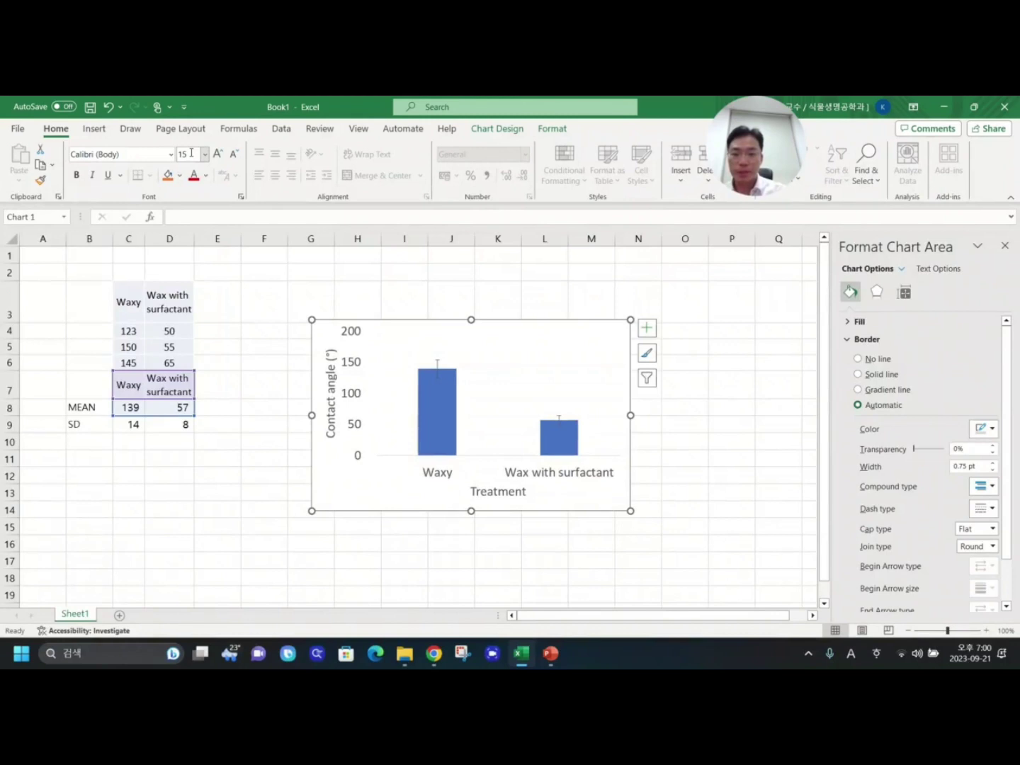
{"action": "left_click", "coordinate": [134, 154]}
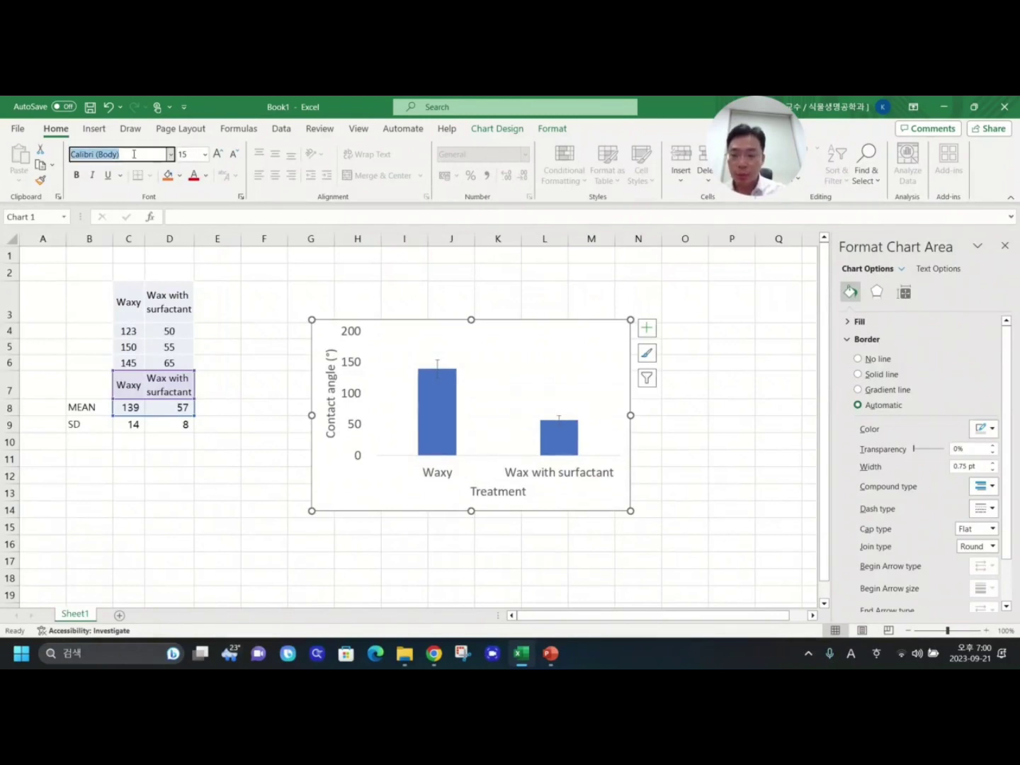
{"action": "type", "text": "Arial"}
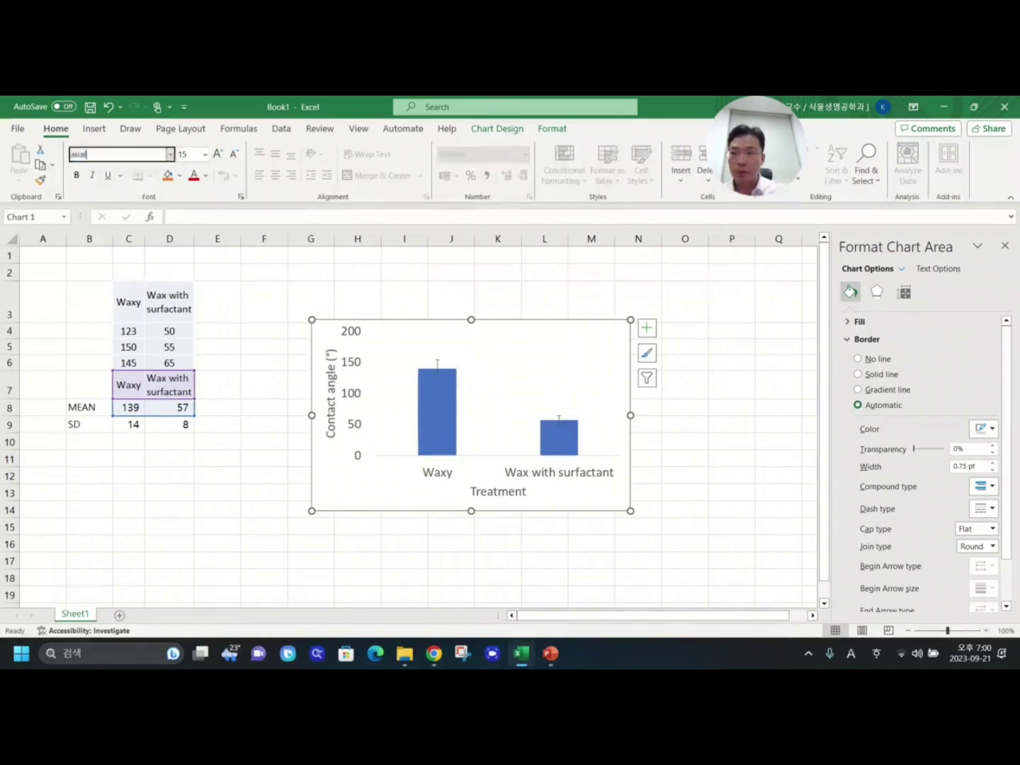
{"action": "key", "text": "Return"}
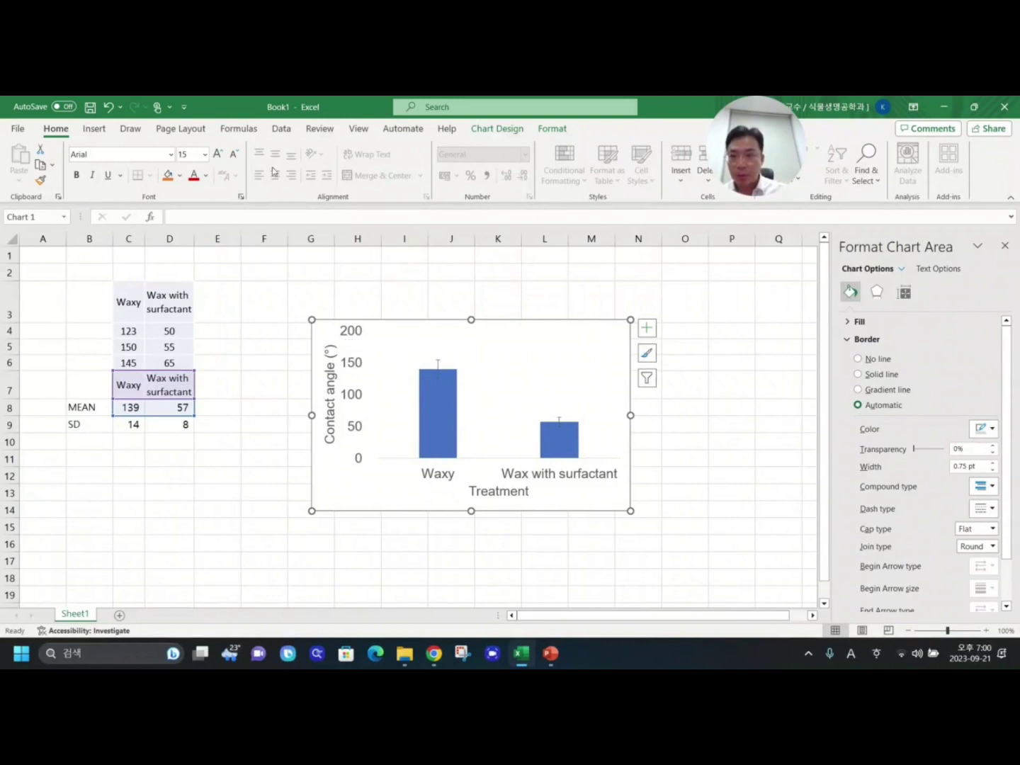
{"action": "left_click", "coordinate": [208, 176]}
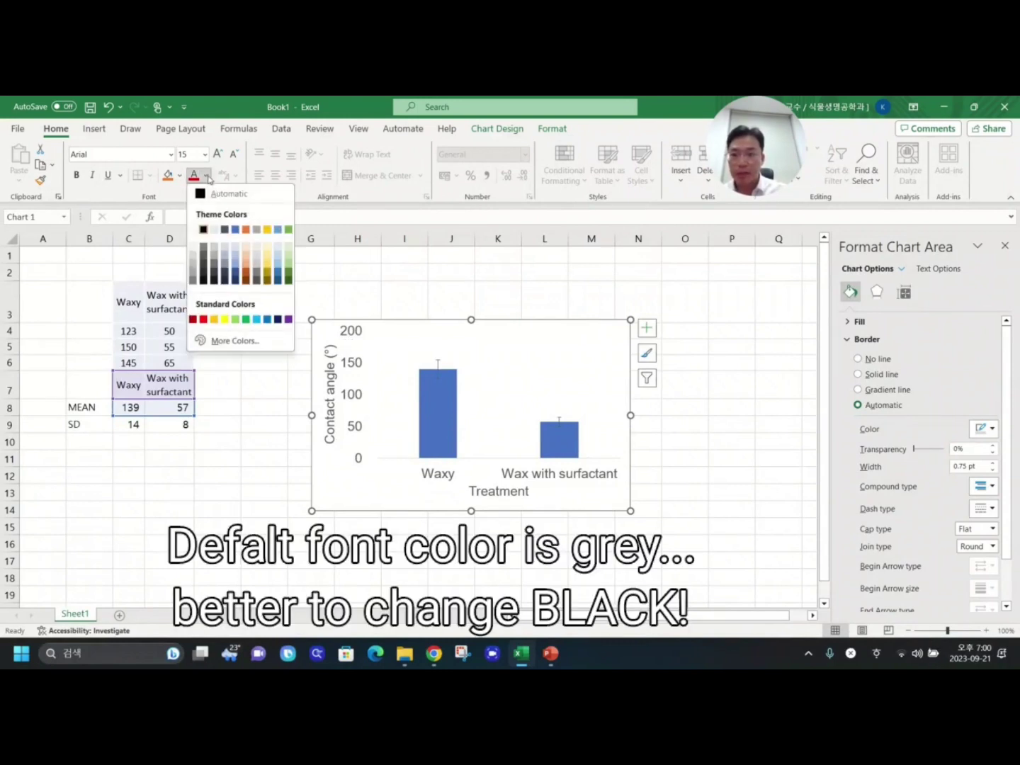
{"action": "left_click", "coordinate": [213, 189]}
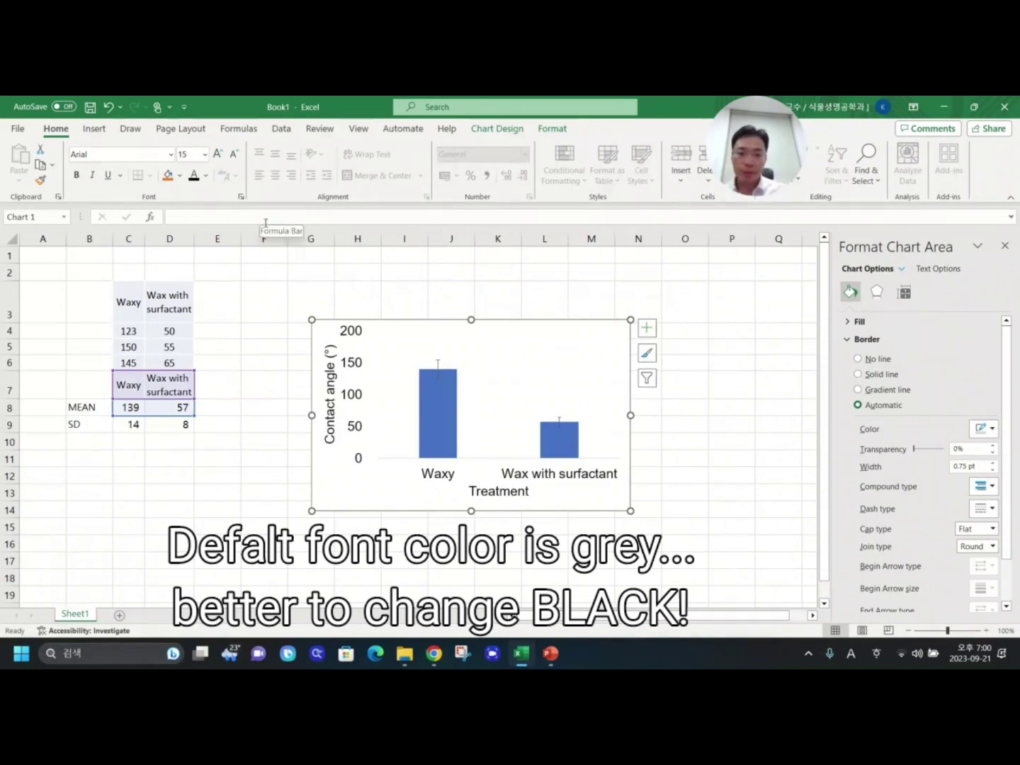
Give the chart's plot area a solid black border, 1.25 pt wide.
{"action": "left_click", "coordinate": [390, 348]}
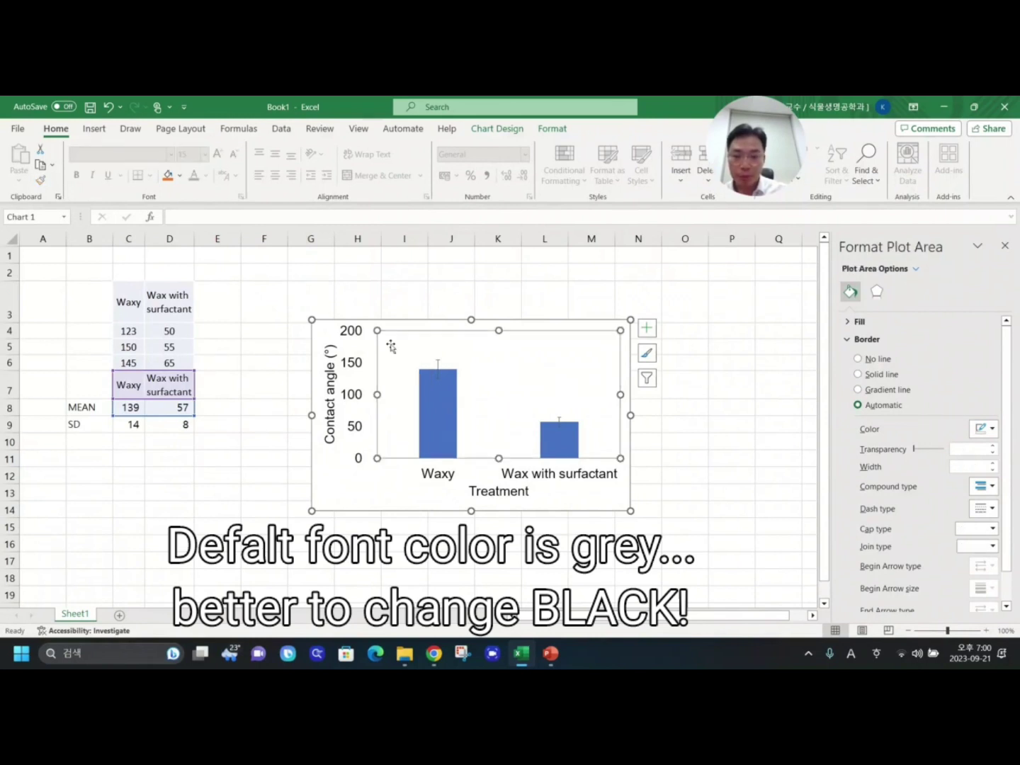
{"action": "left_click", "coordinate": [445, 281]}
{"action": "left_click", "coordinate": [407, 348]}
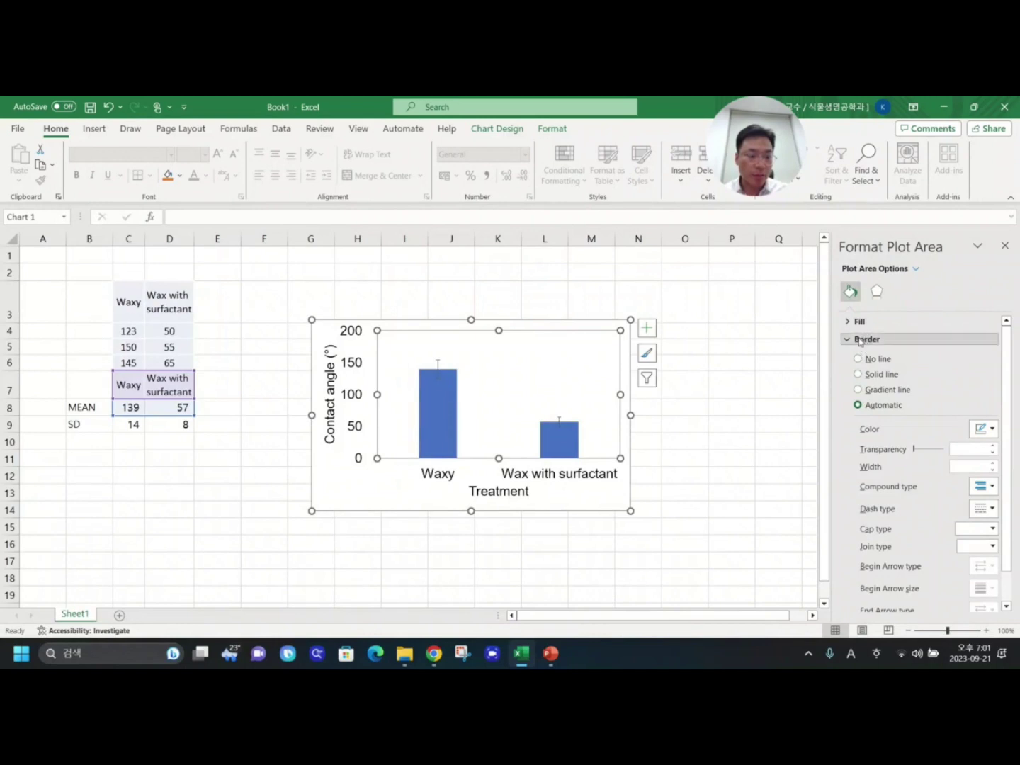
{"action": "left_click", "coordinate": [858, 374]}
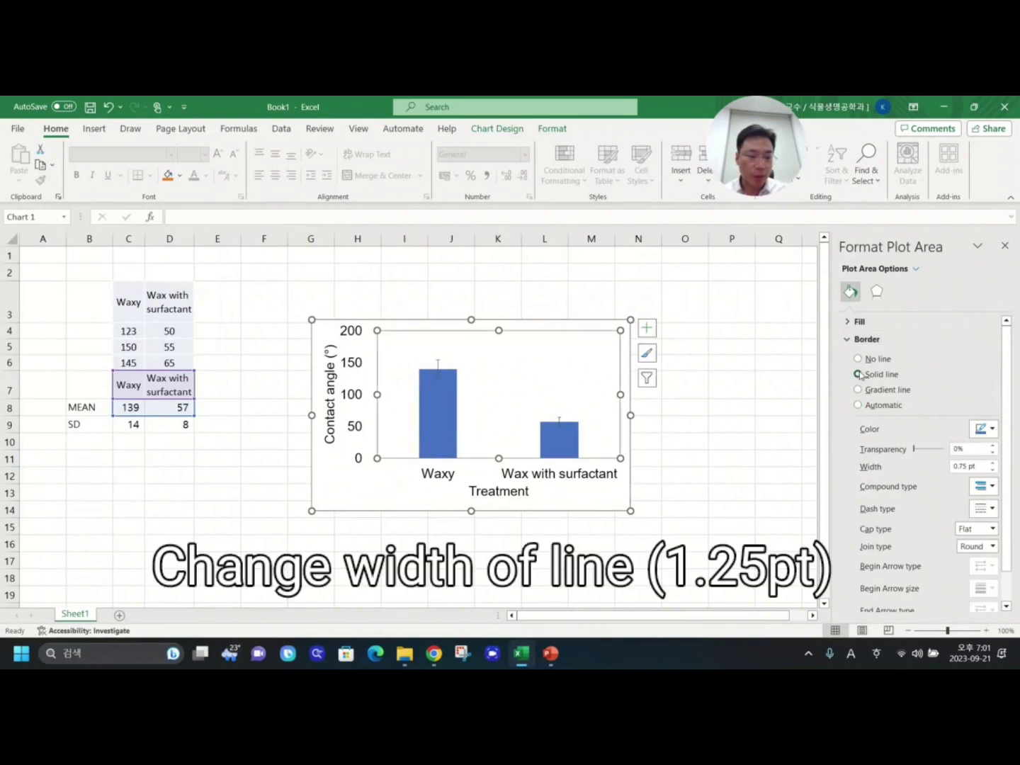
{"action": "left_click", "coordinate": [989, 430]}
{"action": "left_click", "coordinate": [927, 465]}
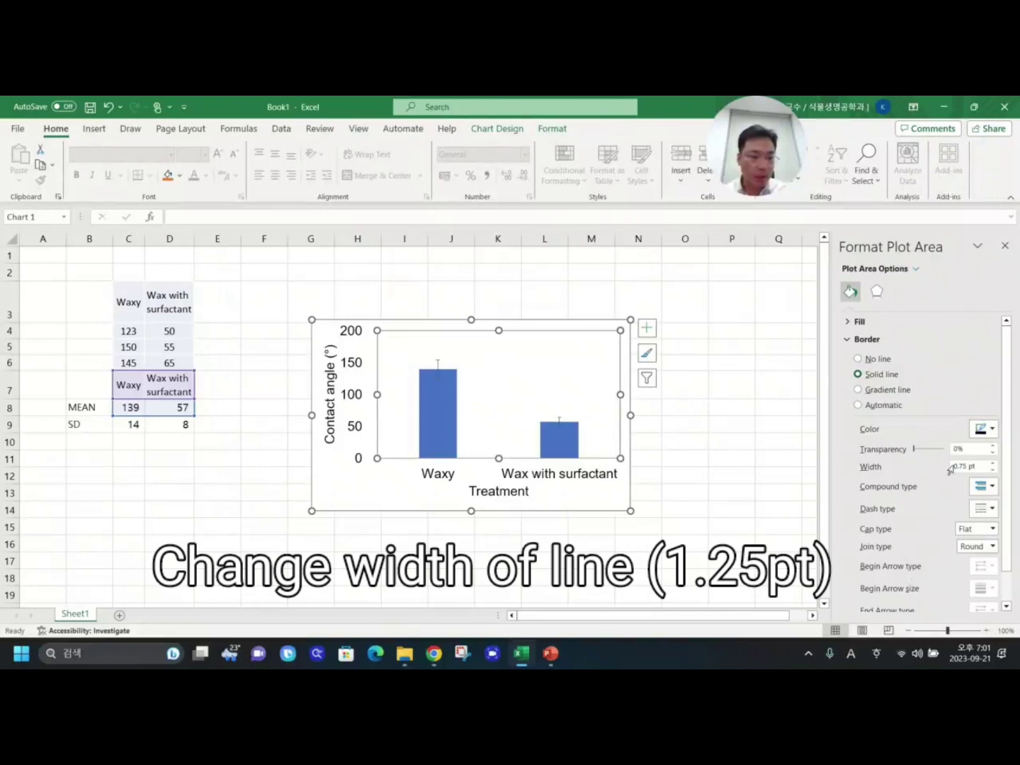
{"action": "left_click", "coordinate": [993, 463]}
{"action": "left_click", "coordinate": [995, 463]}
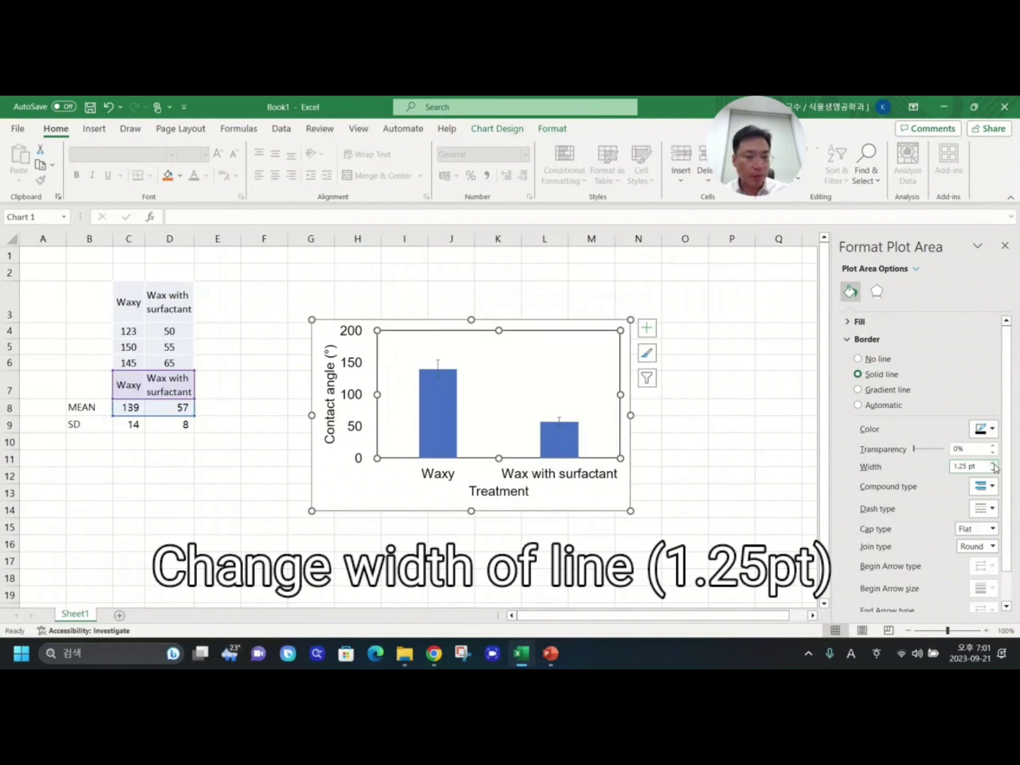
{"action": "left_click", "coordinate": [715, 462]}
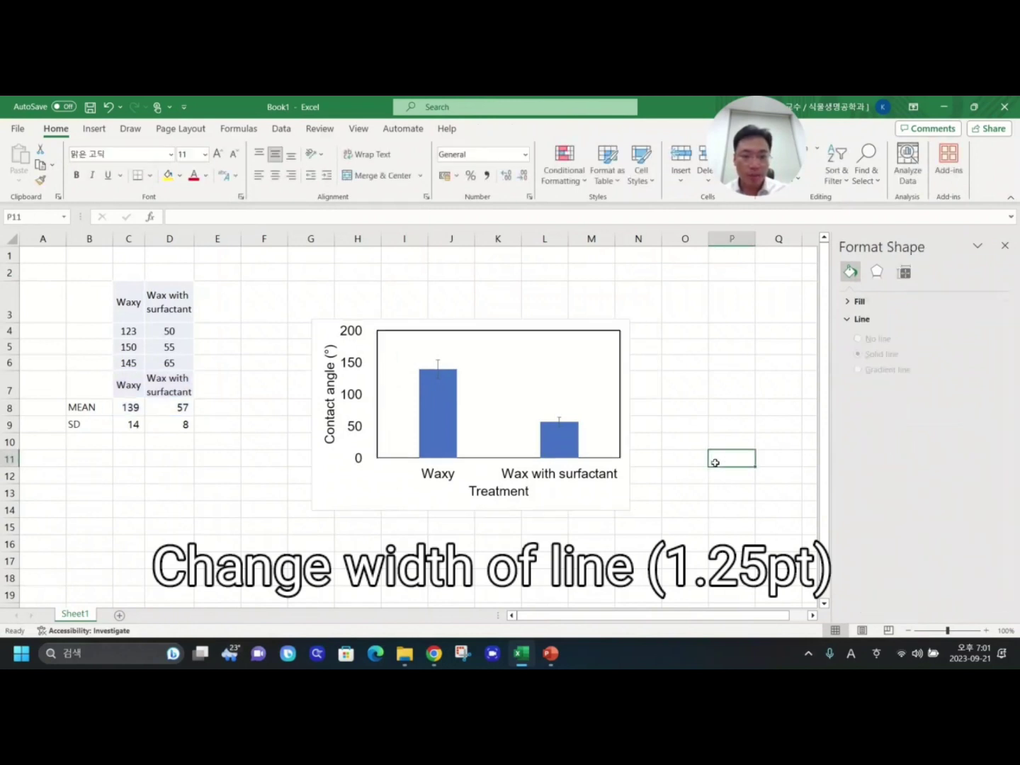
{"action": "left_click", "coordinate": [441, 438]}
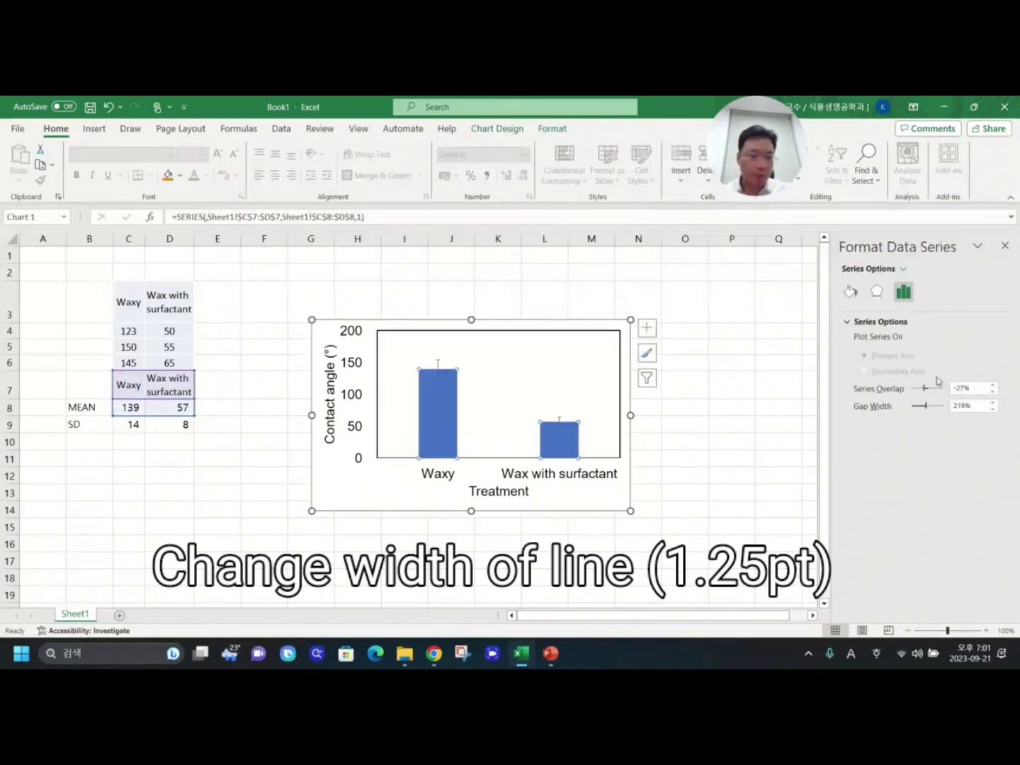
{"action": "left_click", "coordinate": [850, 291]}
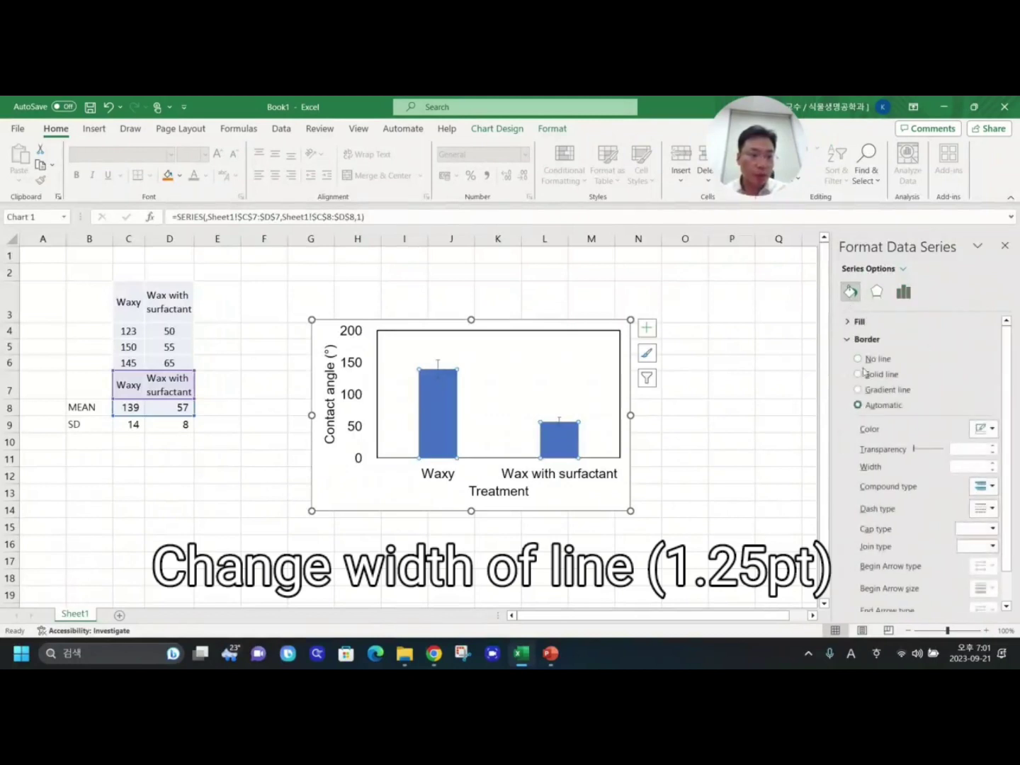
{"action": "left_click", "coordinate": [858, 374]}
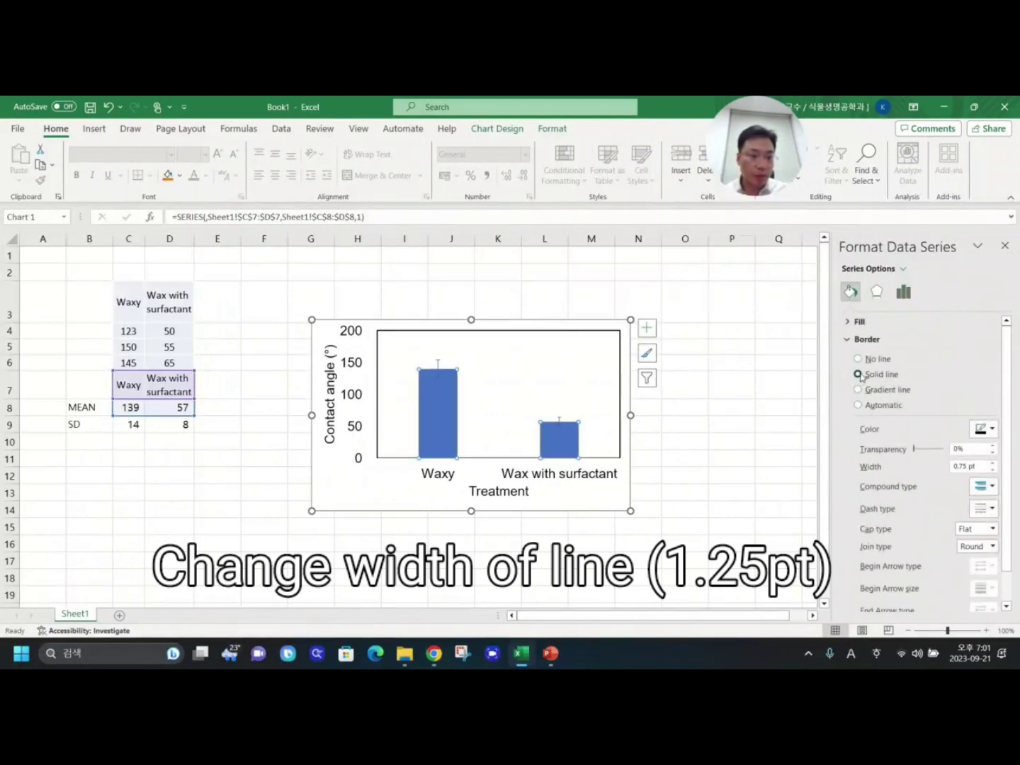
{"action": "left_click", "coordinate": [995, 464]}
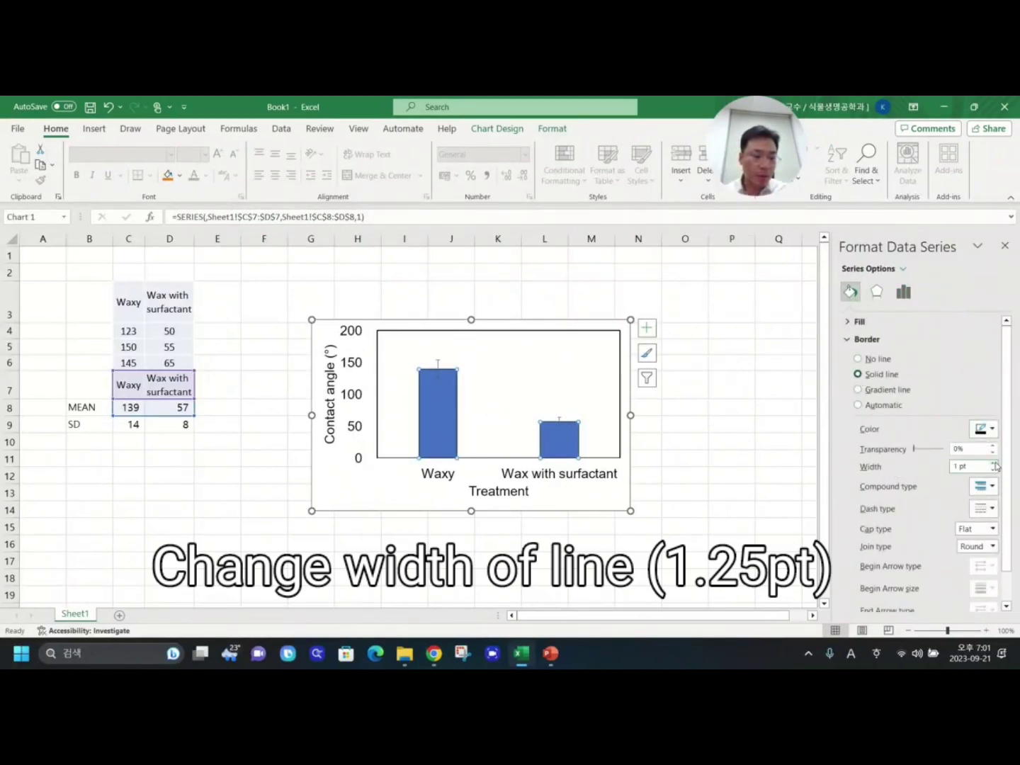
{"action": "left_click", "coordinate": [986, 430]}
{"action": "left_click", "coordinate": [932, 464]}
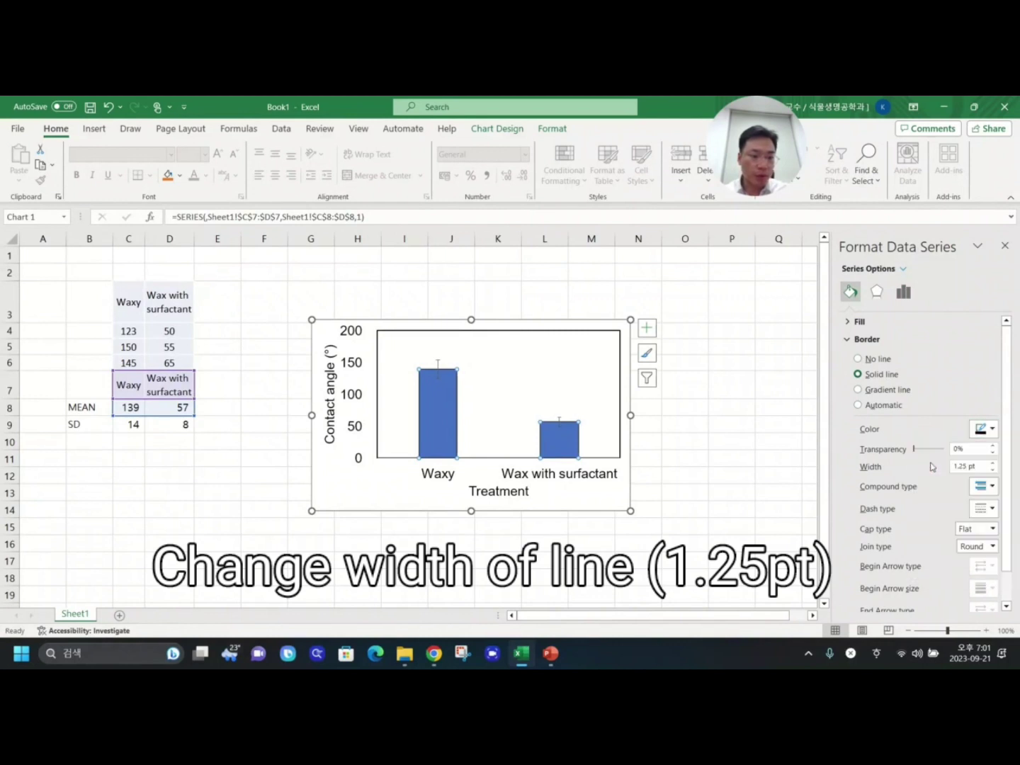
{"action": "left_click", "coordinate": [679, 444]}
{"action": "left_click", "coordinate": [438, 362]}
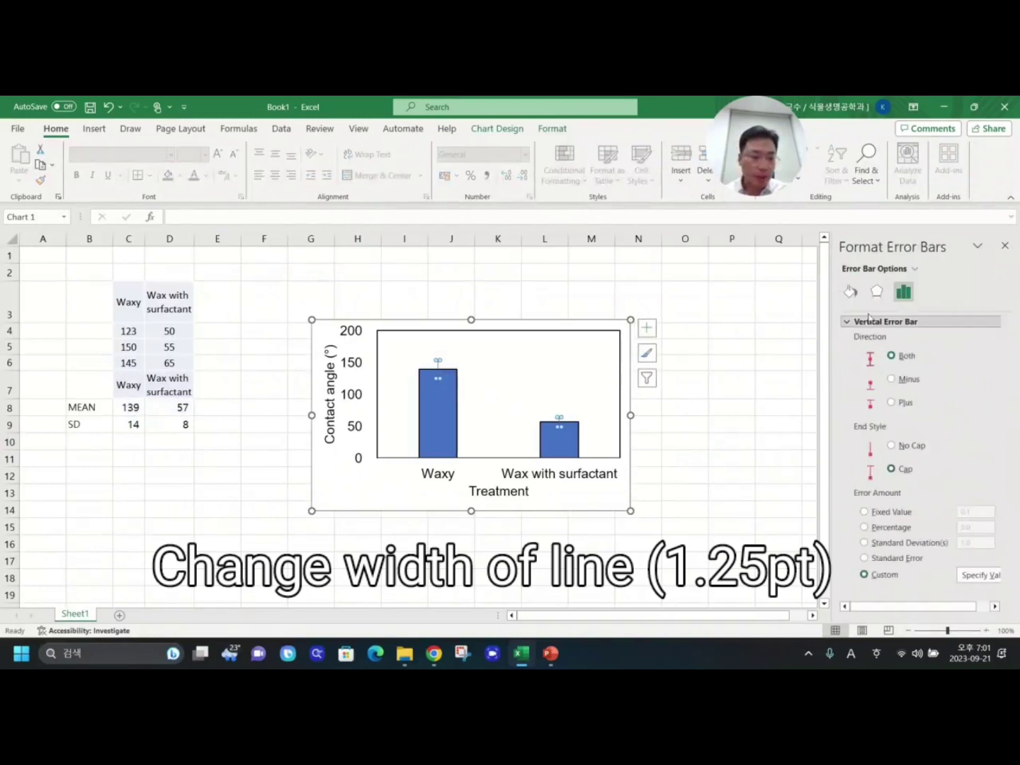
{"action": "left_click", "coordinate": [851, 291]}
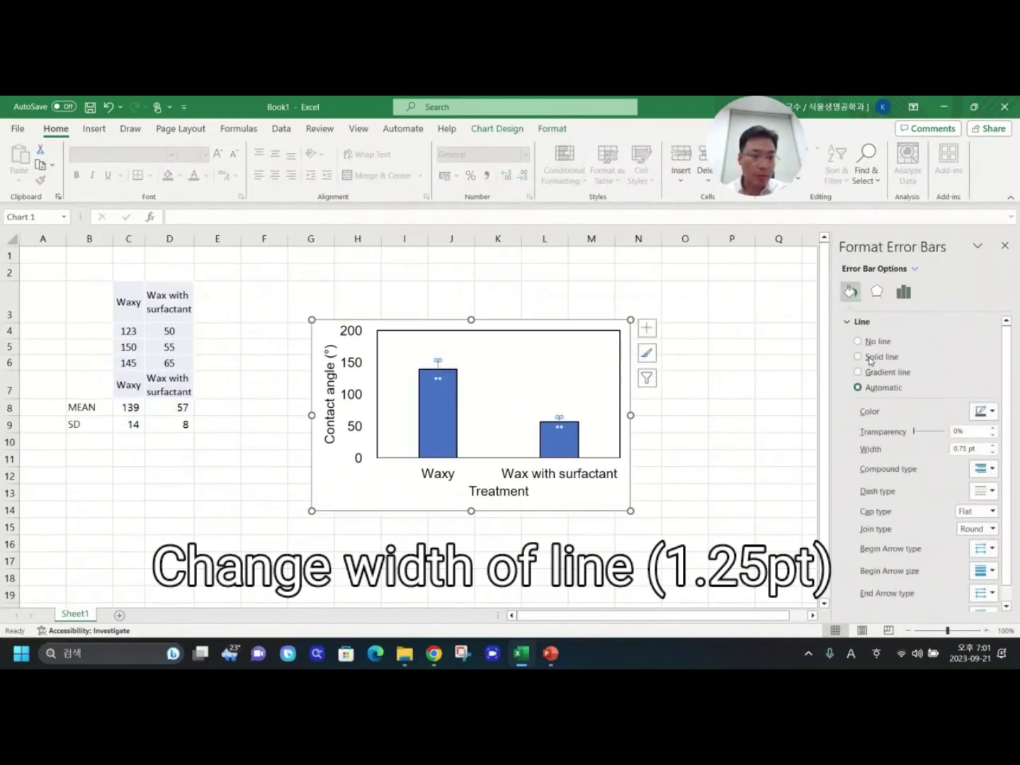
{"action": "left_click", "coordinate": [869, 358]}
{"action": "left_click", "coordinate": [994, 446]}
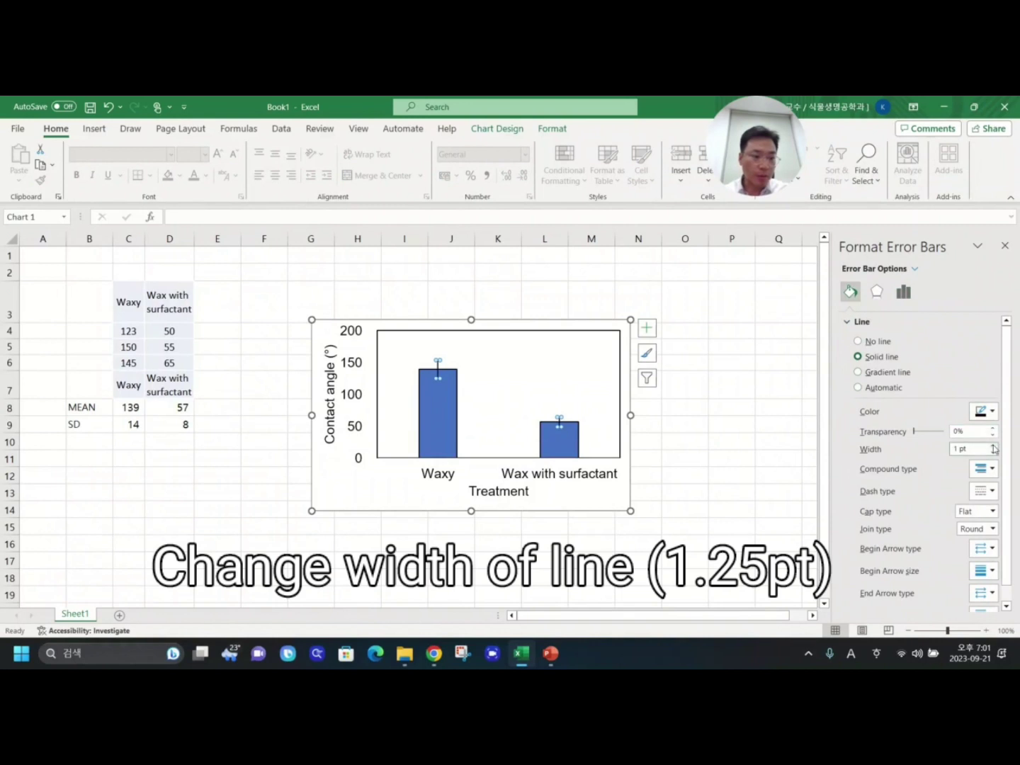
{"action": "left_click", "coordinate": [760, 456]}
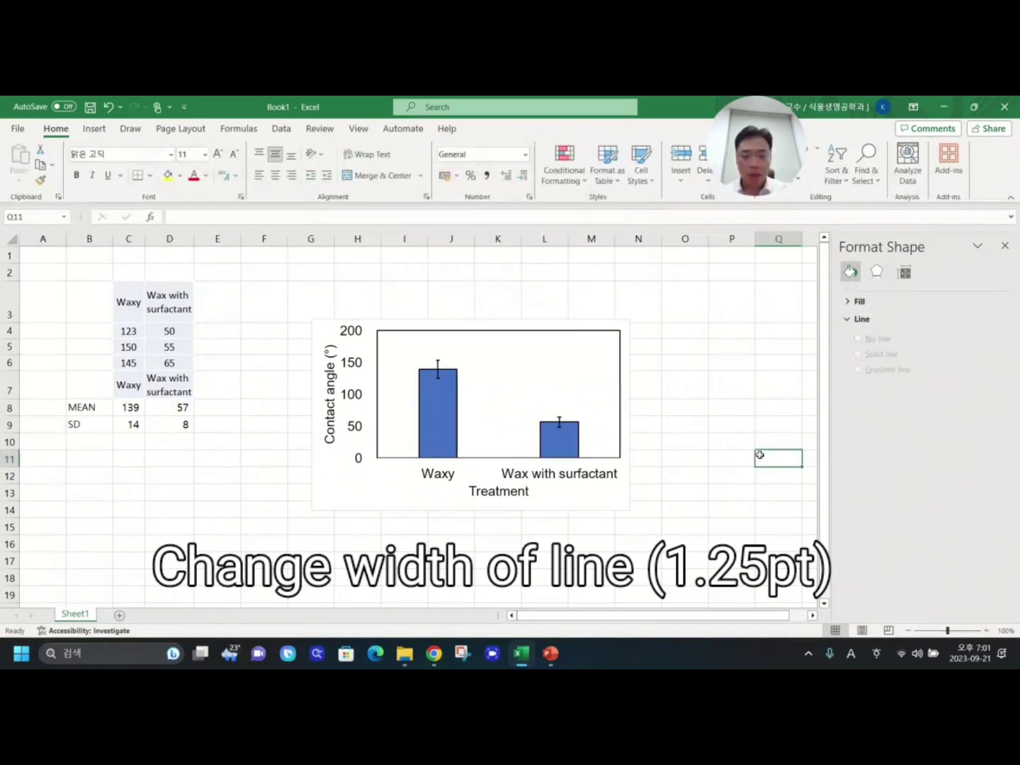
Enlarge the chart by dragging its lower-right corner.
{"action": "left_click", "coordinate": [408, 465]}
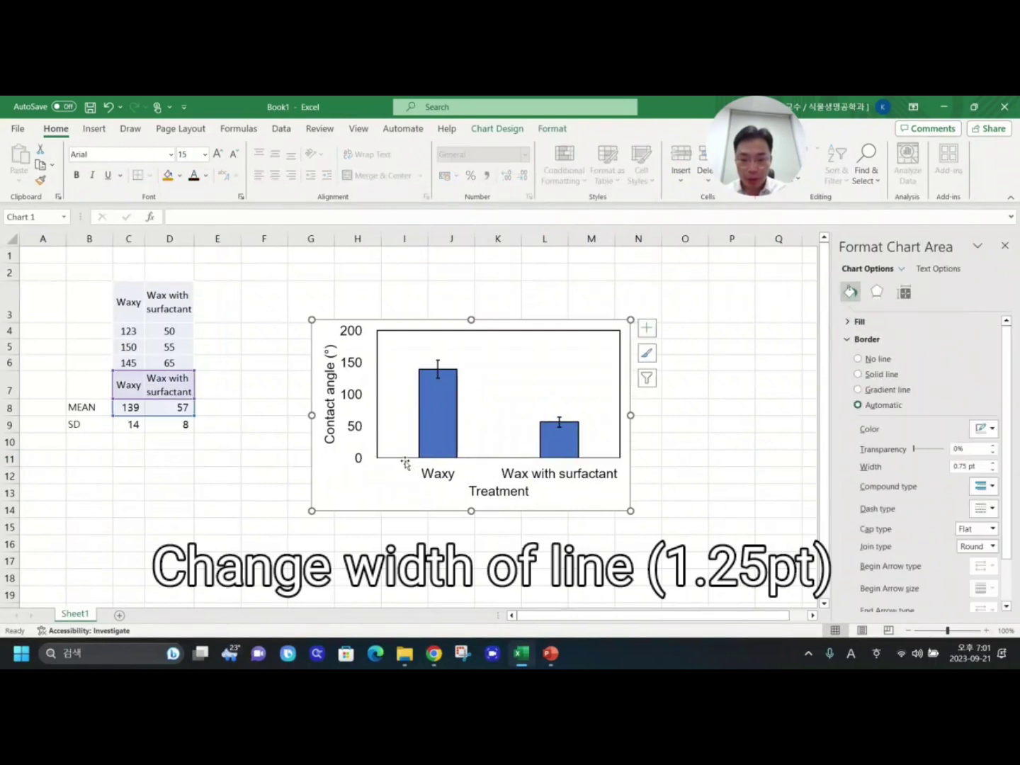
{"action": "left_click", "coordinate": [482, 464]}
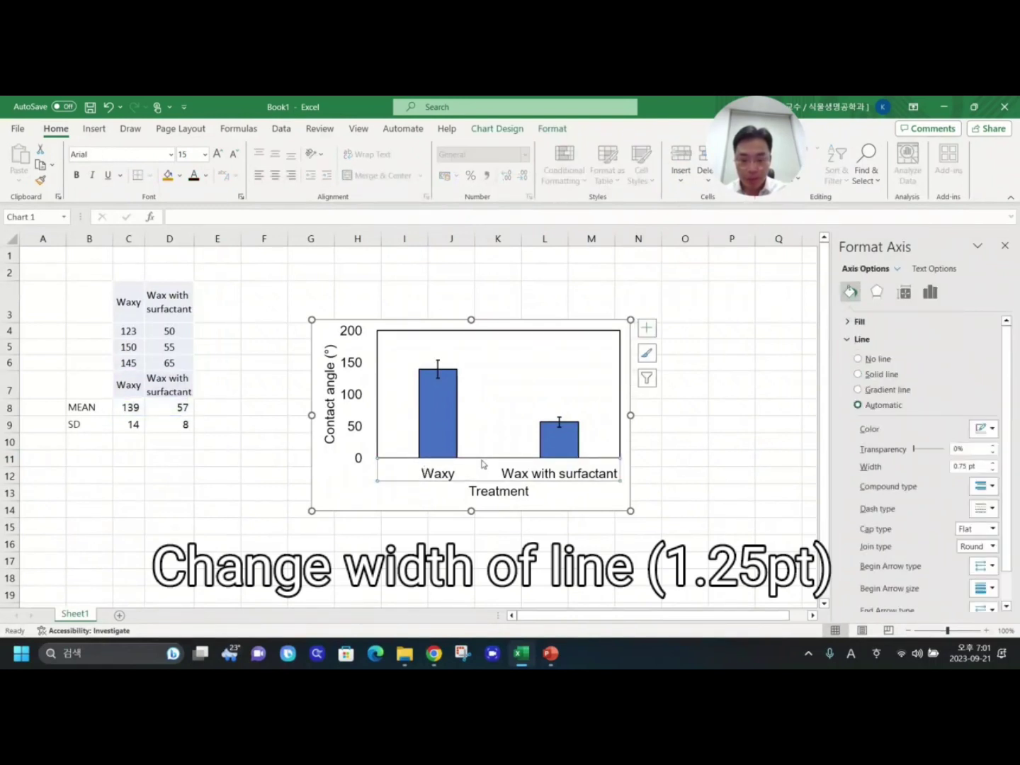
{"action": "left_click", "coordinate": [679, 457]}
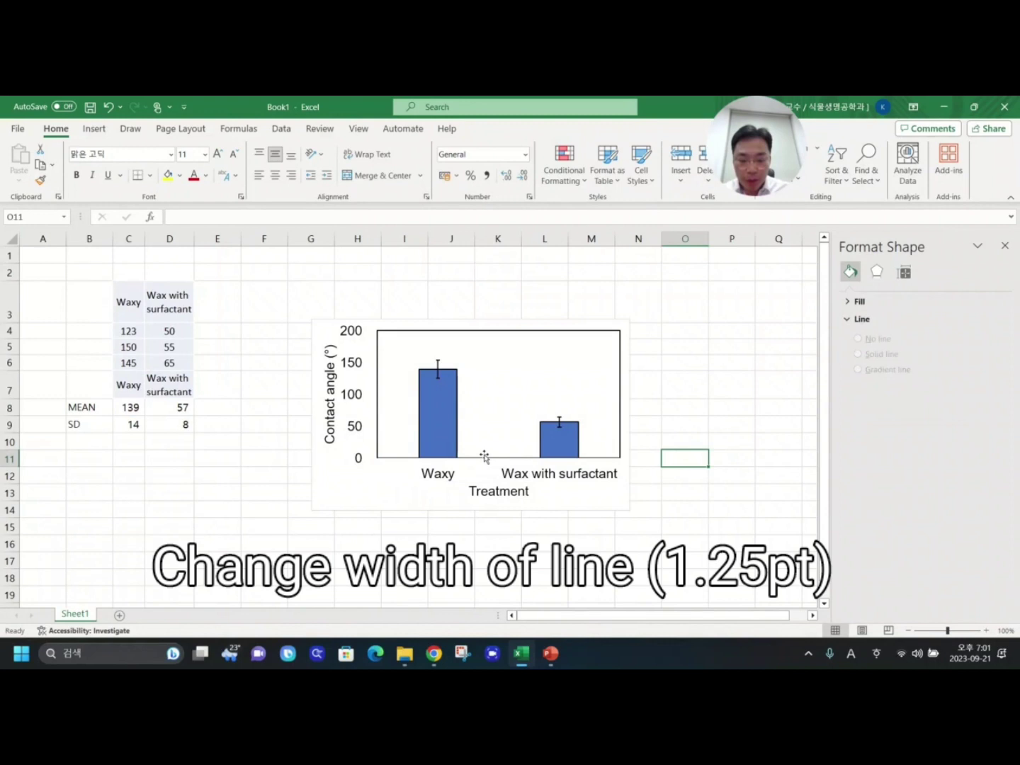
{"action": "left_click", "coordinate": [626, 502]}
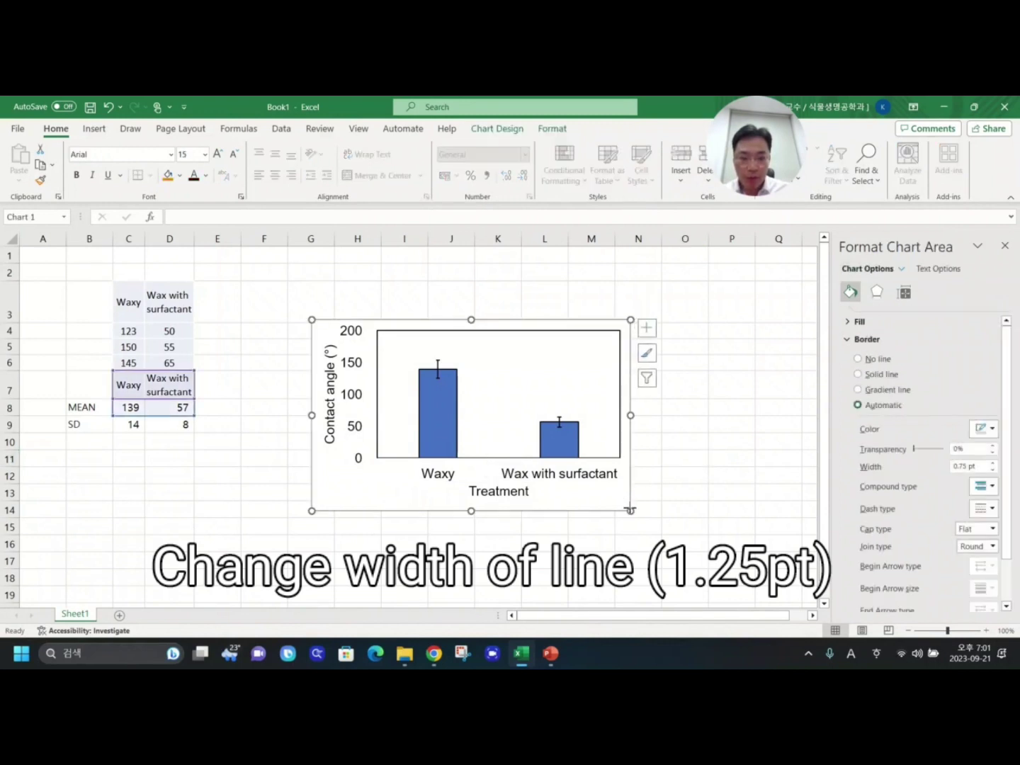
{"action": "left_click_drag", "start_coordinate": [710, 558], "coordinate": [712, 559]}
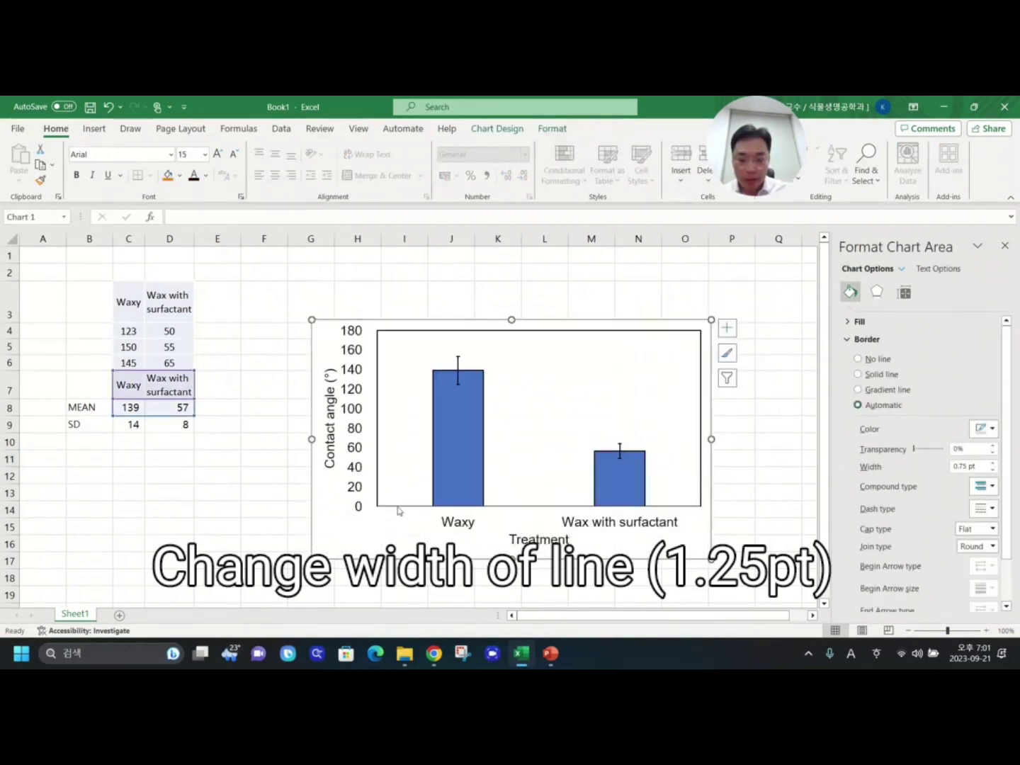
Make the horizontal category axis line 1.25 pt wide.
{"action": "left_click", "coordinate": [398, 507]}
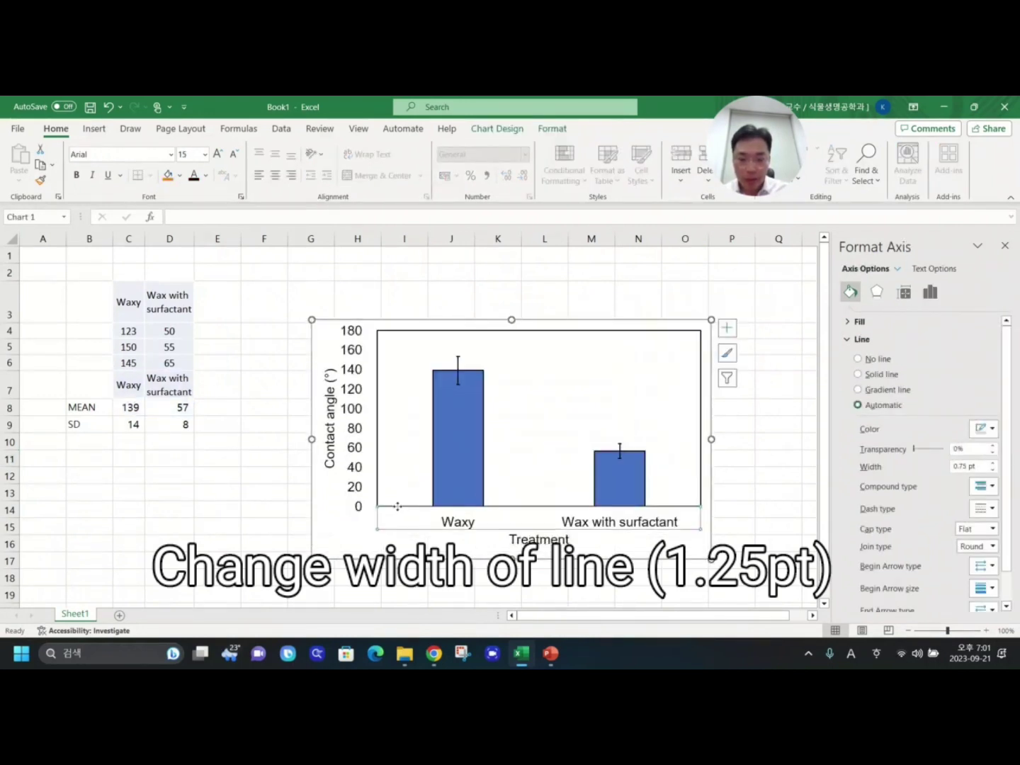
{"action": "left_click", "coordinate": [995, 463]}
{"action": "left_click", "coordinate": [996, 463]}
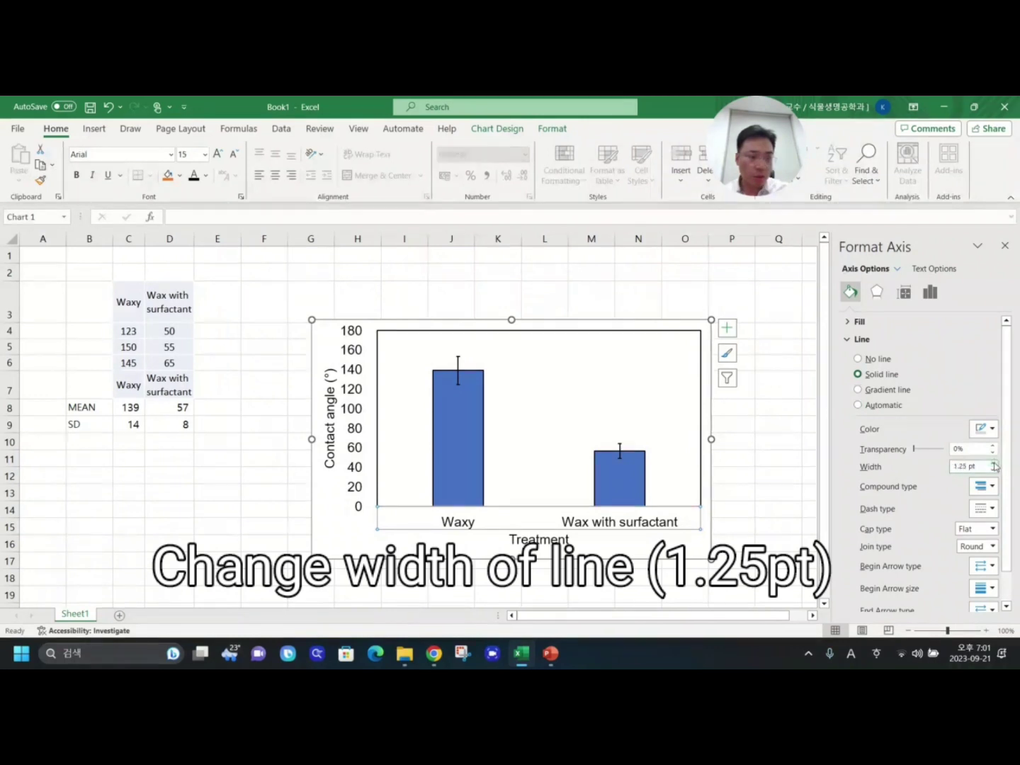
{"action": "left_click", "coordinate": [762, 439]}
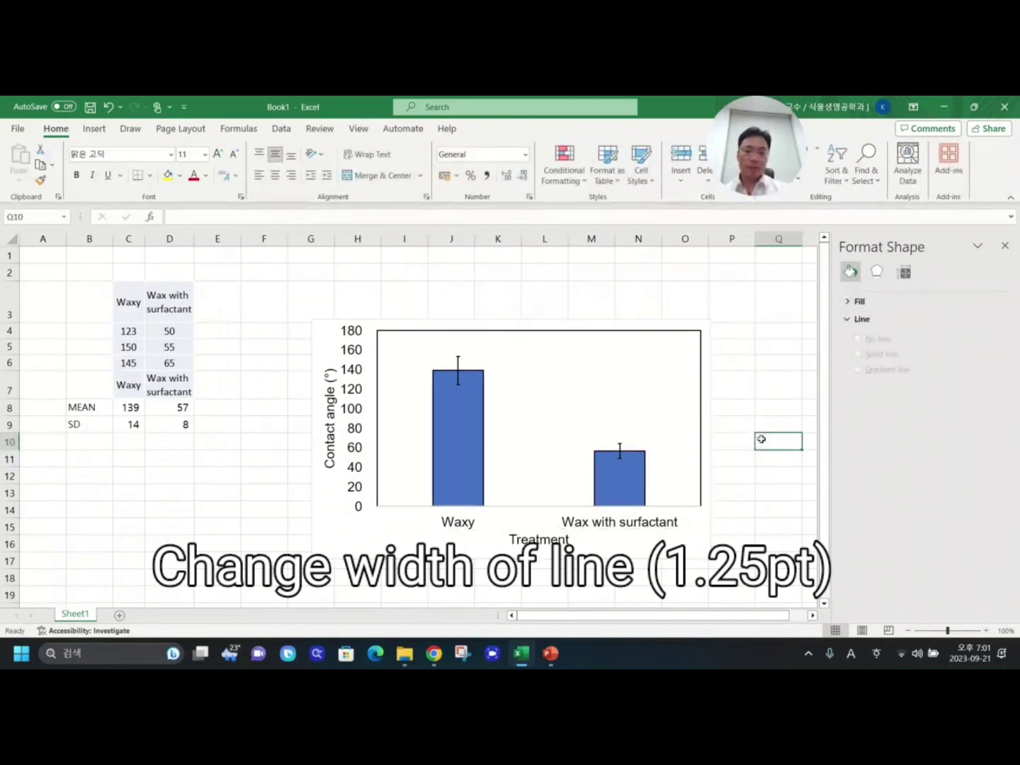
Enter =TTEST(C4:C6,D4:D6,2,2) in C10 to compare Waxy with Wax with surfactant.
{"action": "left_click", "coordinate": [130, 444]}
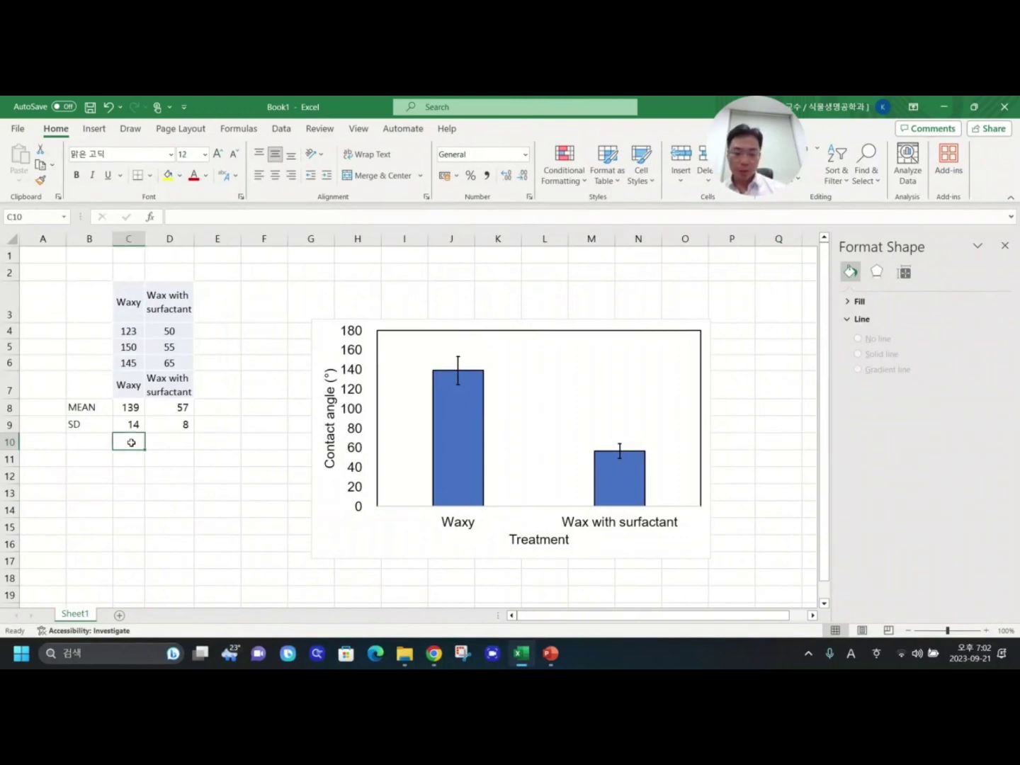
{"action": "type", "text": "="}
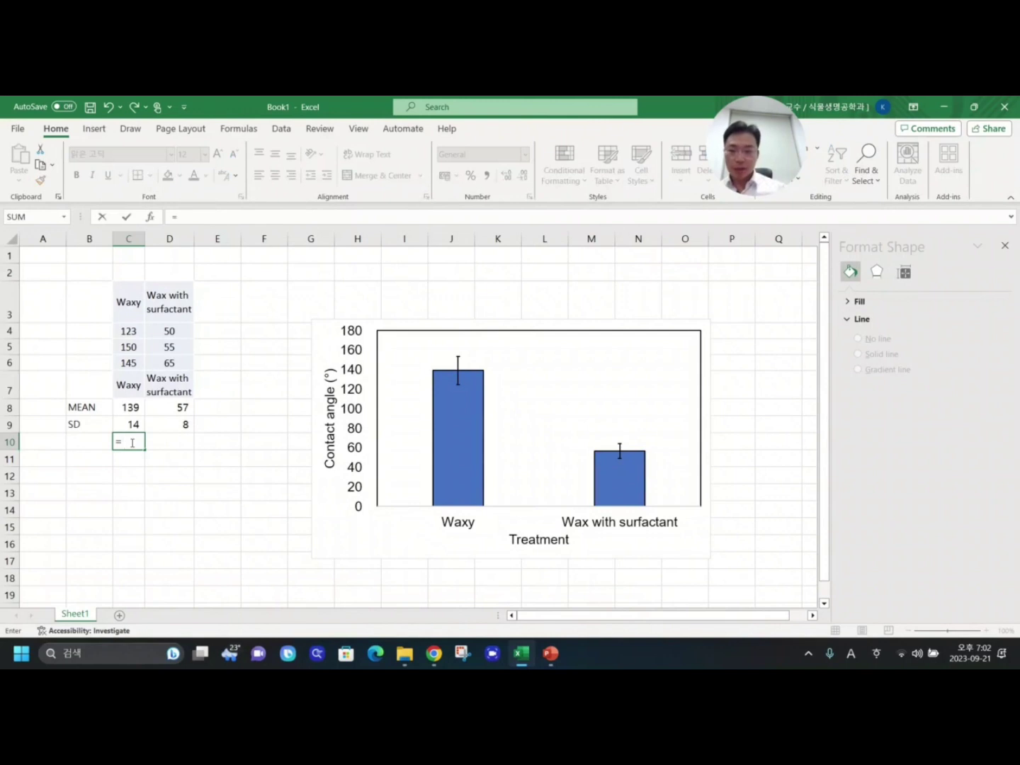
{"action": "type", "text": "t"}
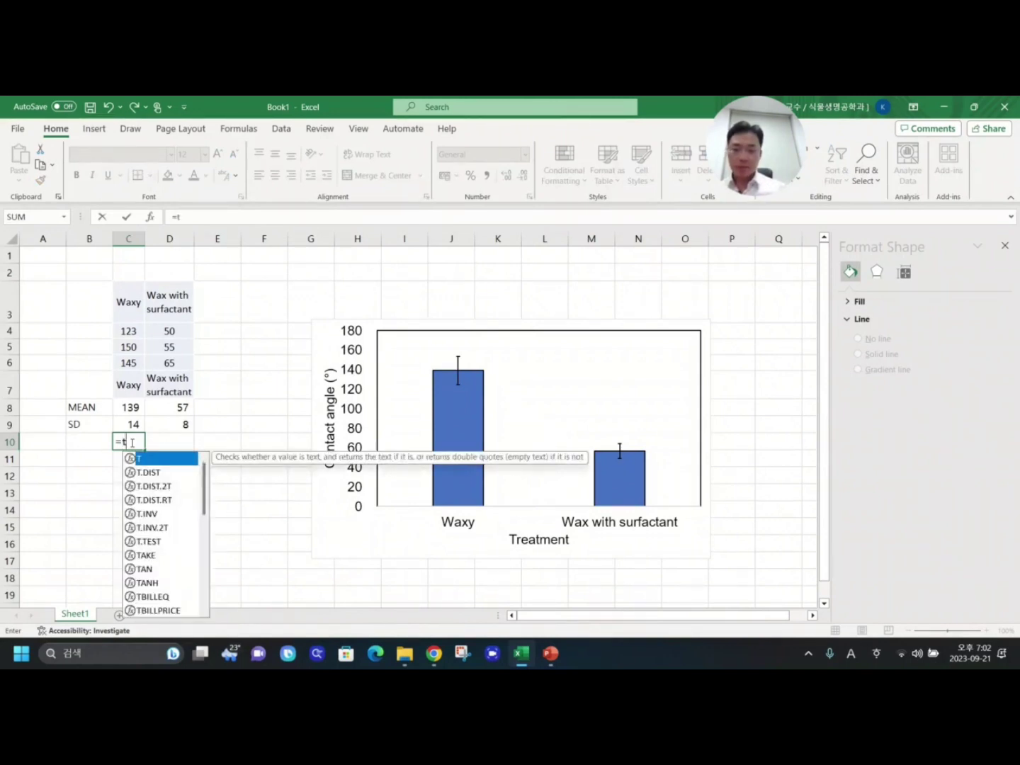
{"action": "type", "text": "test("}
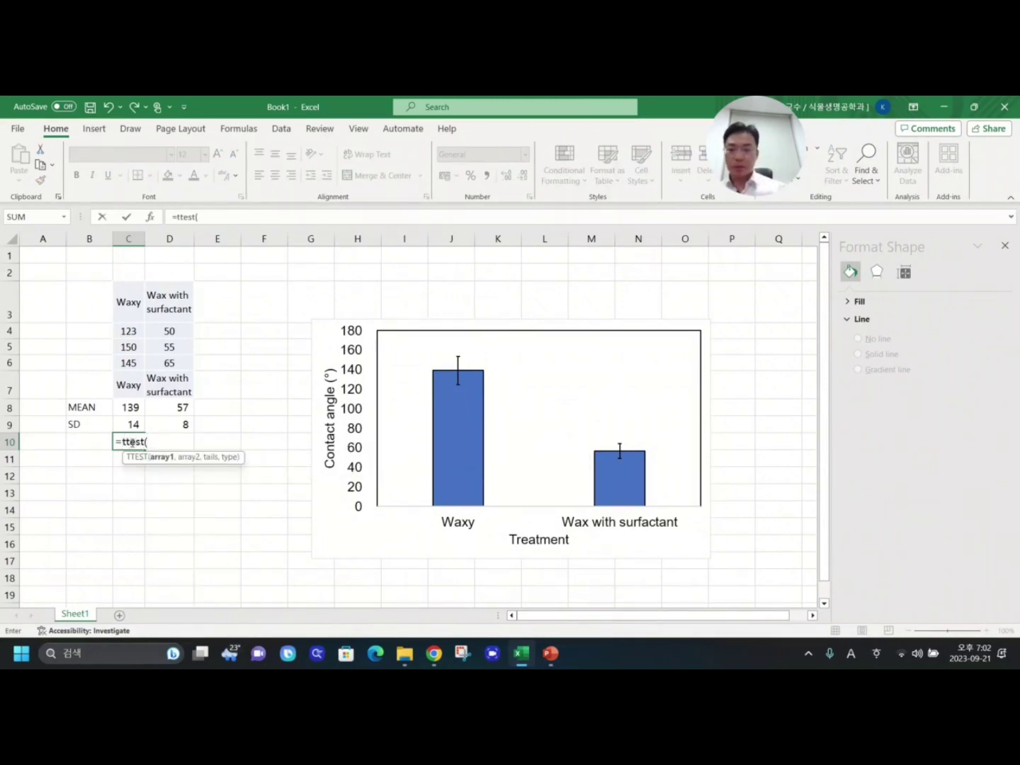
{"action": "left_click_drag", "start_coordinate": [129, 363], "coordinate": [129, 331]}
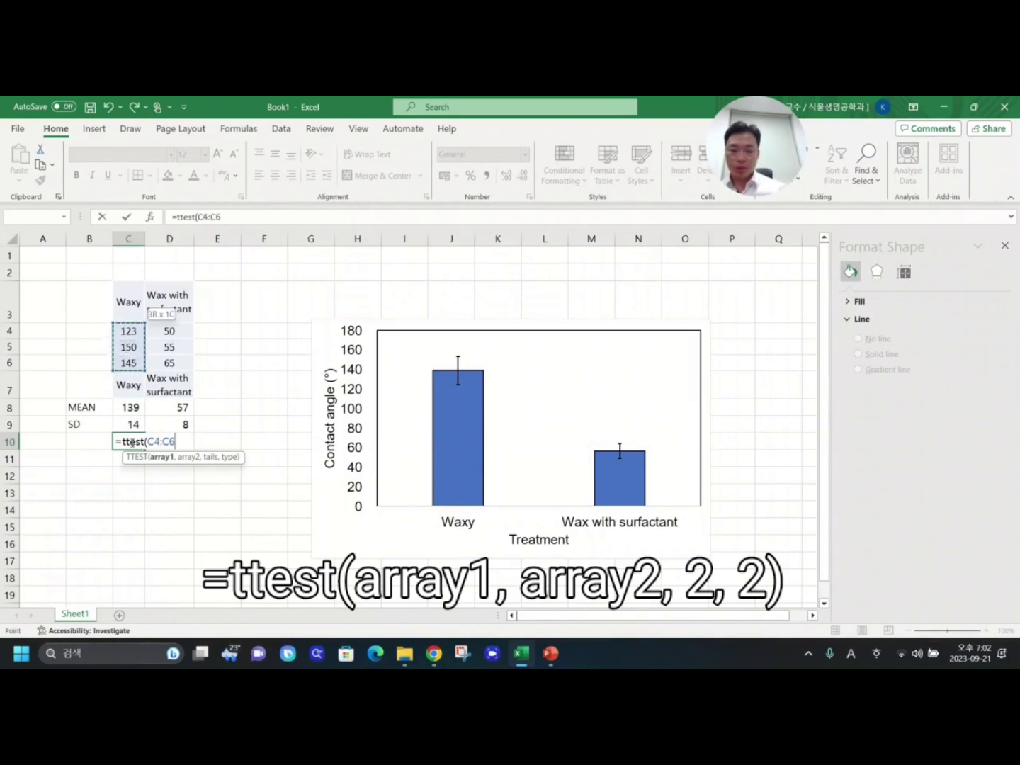
{"action": "type", "text": ","}
{"action": "key", "text": "Right"}
{"action": "key", "text": "Up"}
{"action": "key", "text": "Up"}
{"action": "key", "text": "Up"}
{"action": "key", "text": "Up"}
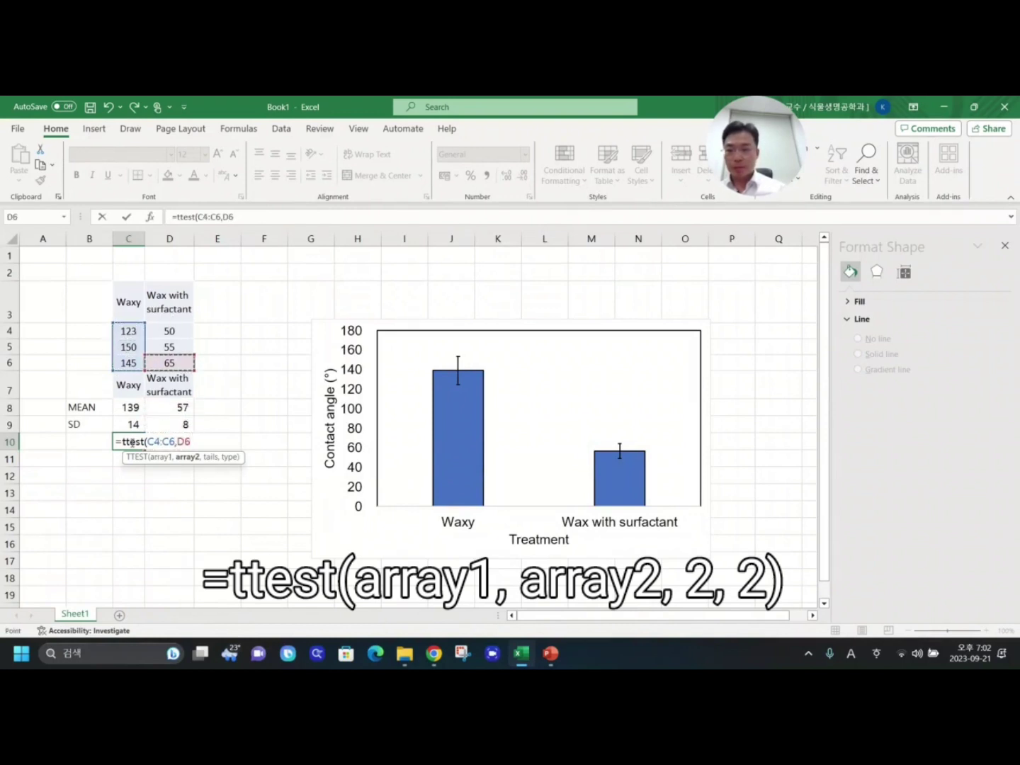
{"action": "key", "text": "shift+Up"}
{"action": "key", "text": "shift+Up"}
{"action": "type", "text": ",2"}
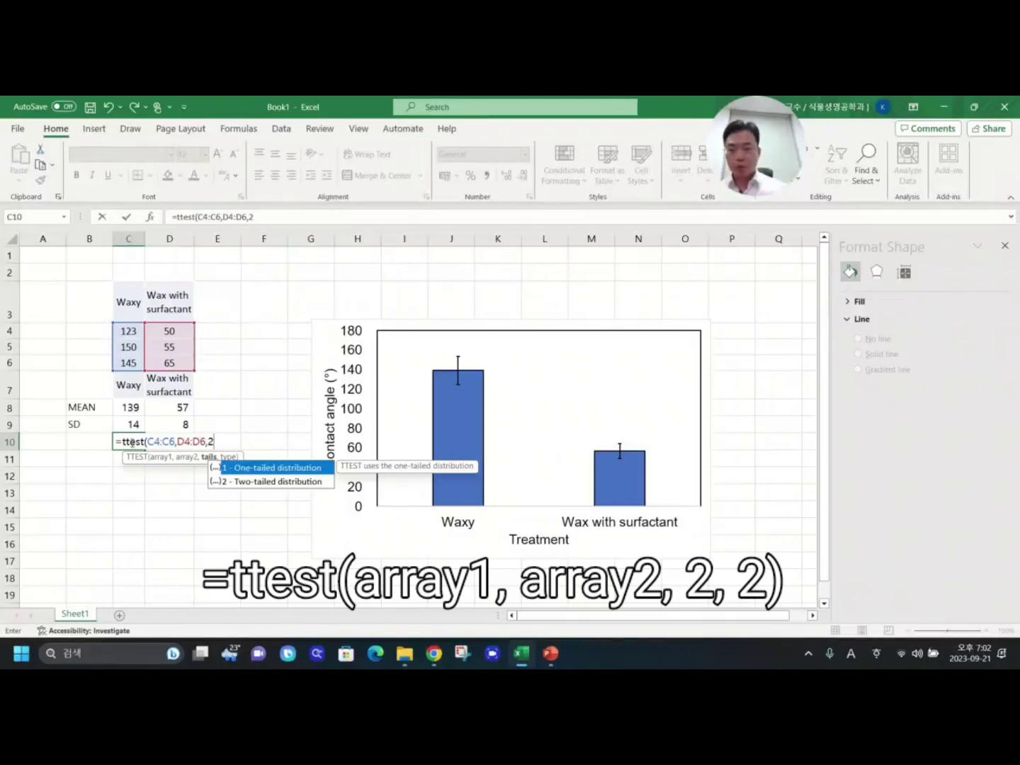
{"action": "type", "text": ","}
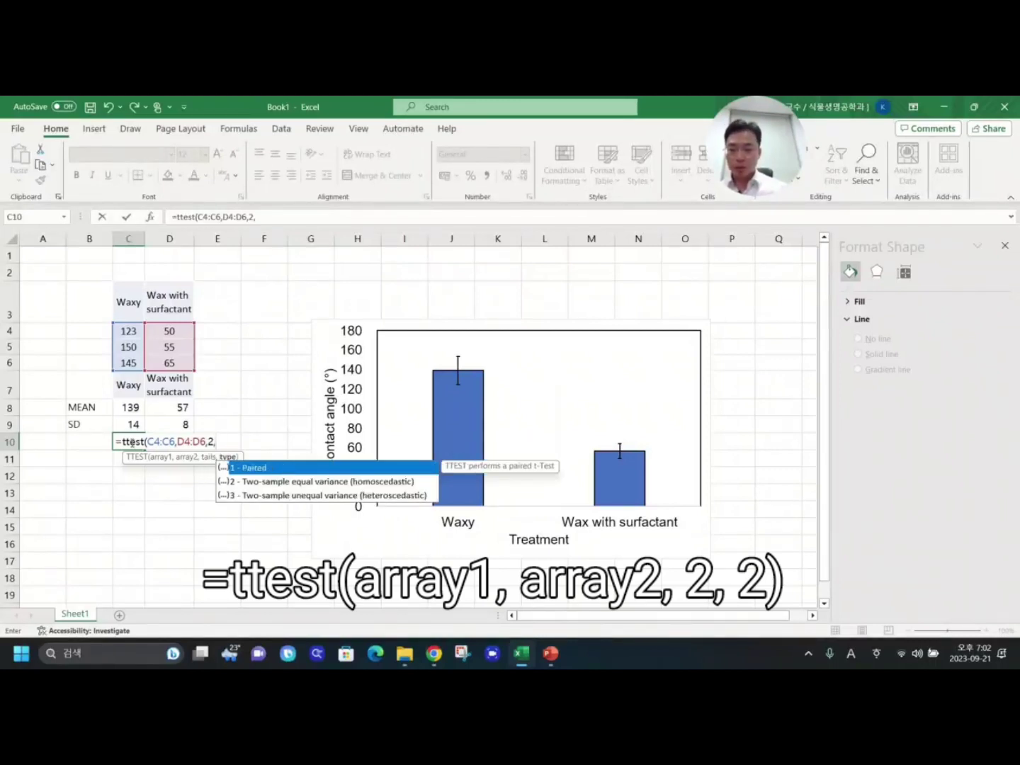
{"action": "type", "text": "2"}
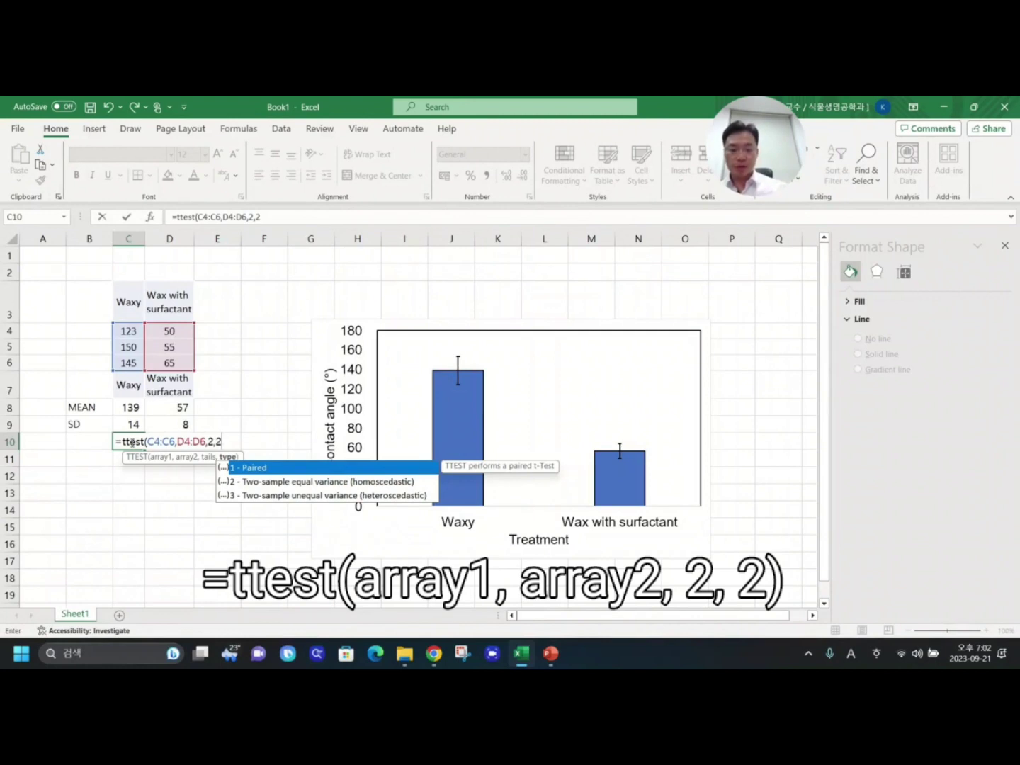
{"action": "type", "text": ")"}
{"action": "key", "text": "Return"}
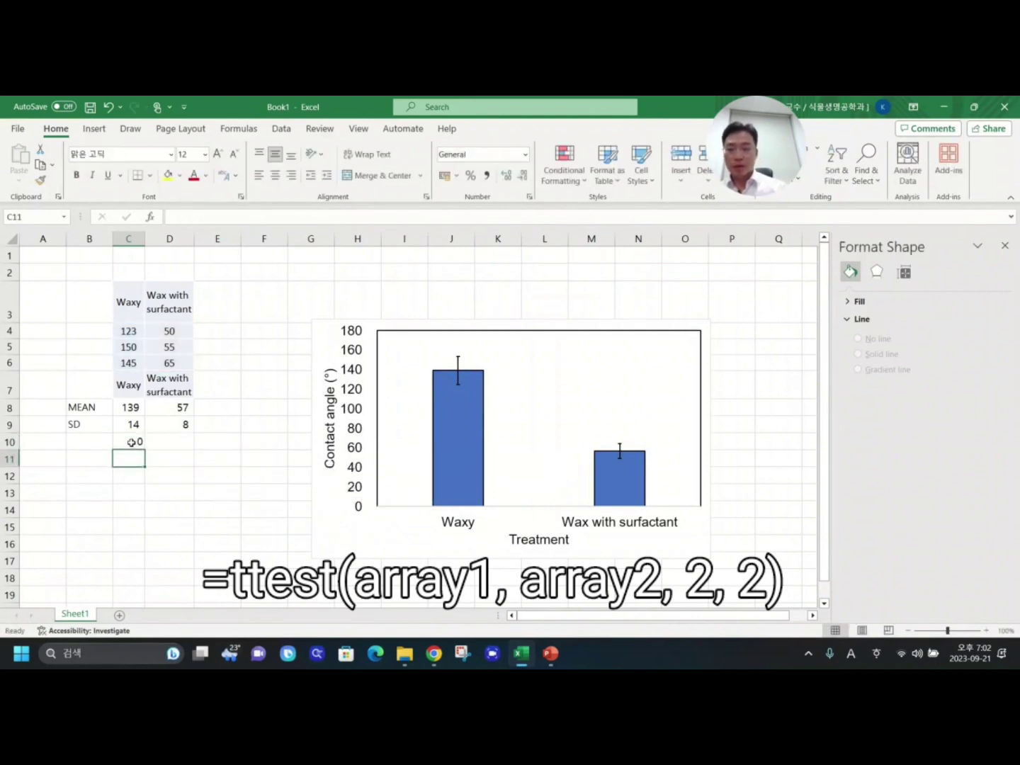
{"action": "left_click", "coordinate": [131, 443]}
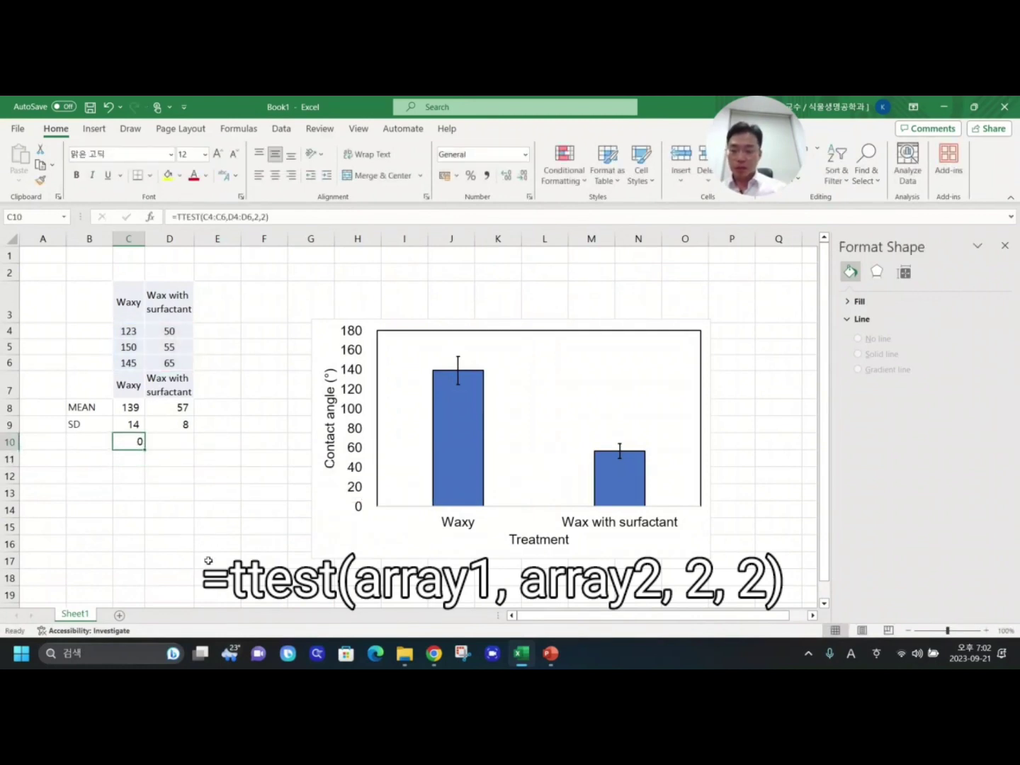
Format C10 as Number with 4 decimal places so it shows 0.0009.
{"action": "key", "text": "ctrl+1"}
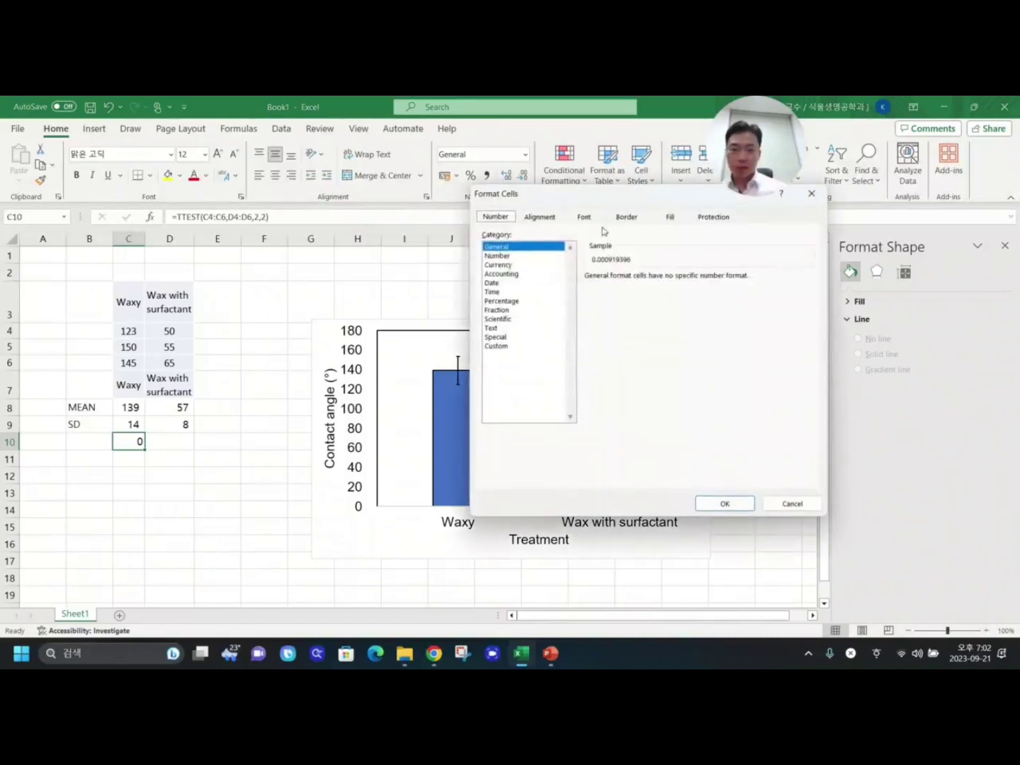
{"action": "left_click", "coordinate": [508, 257]}
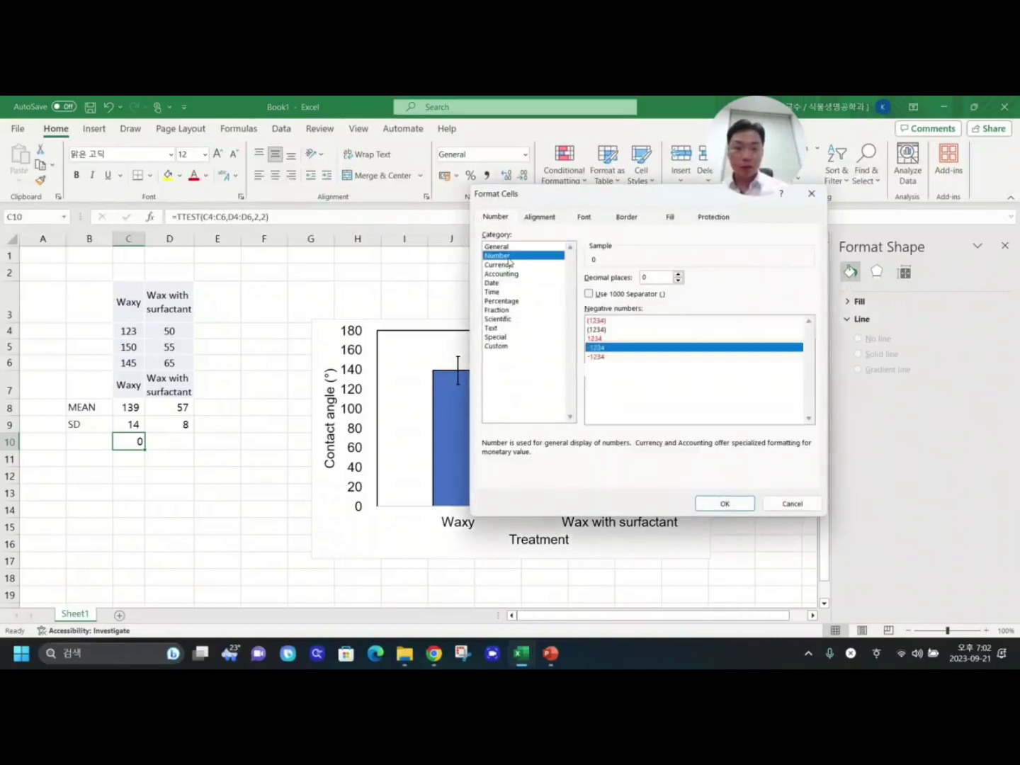
{"action": "left_click", "coordinate": [679, 274]}
{"action": "left_click", "coordinate": [679, 274]}
{"action": "left_click", "coordinate": [680, 274]}
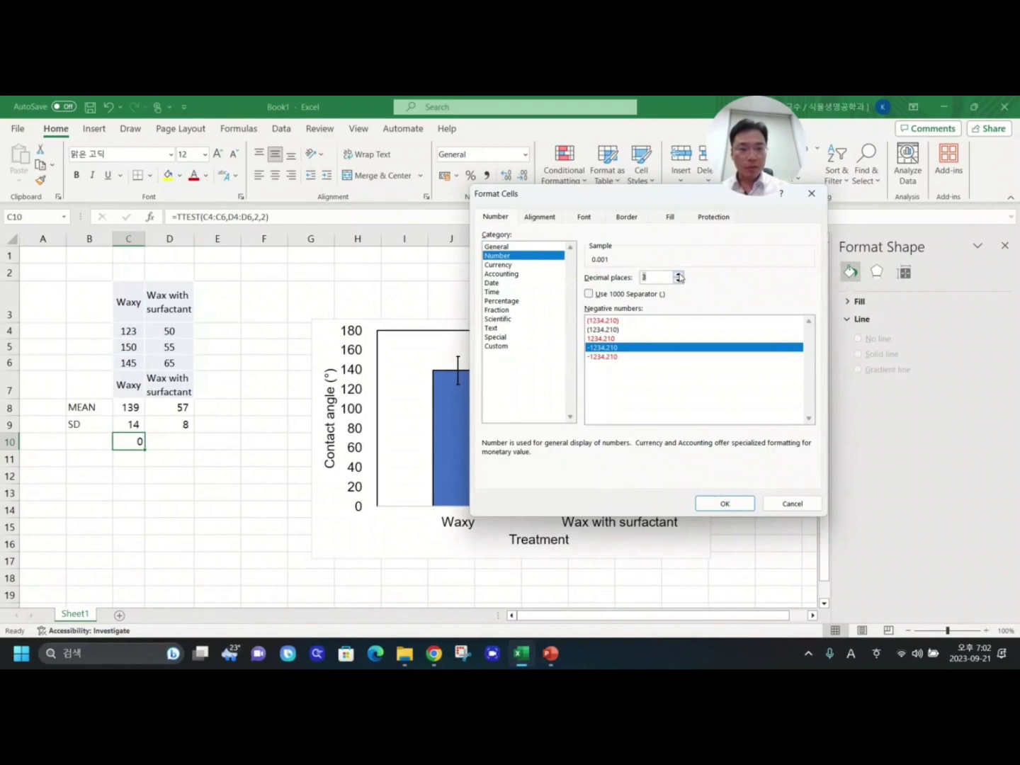
{"action": "left_click", "coordinate": [680, 274]}
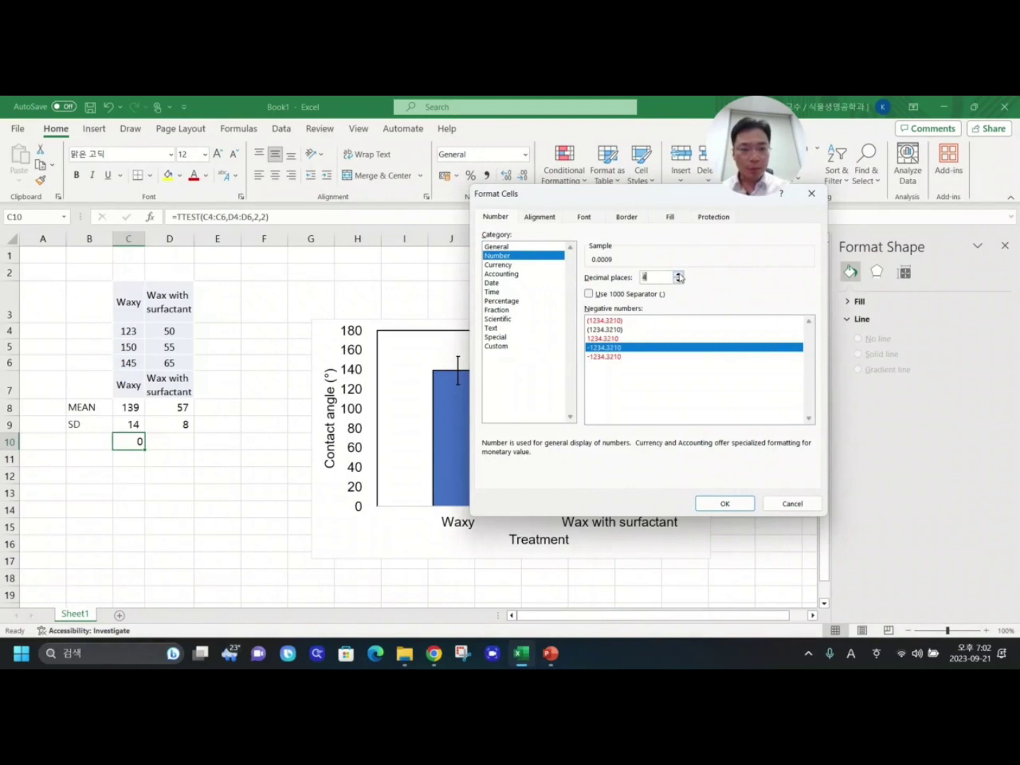
{"action": "left_click", "coordinate": [717, 509]}
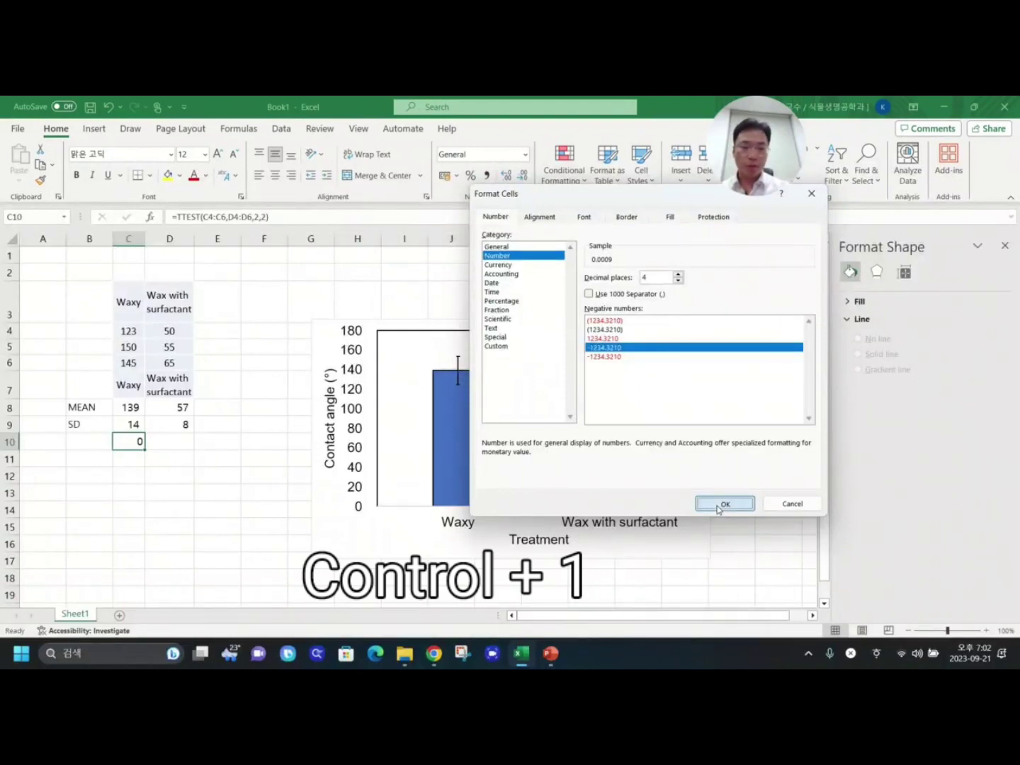
{"action": "left_click", "coordinate": [717, 508]}
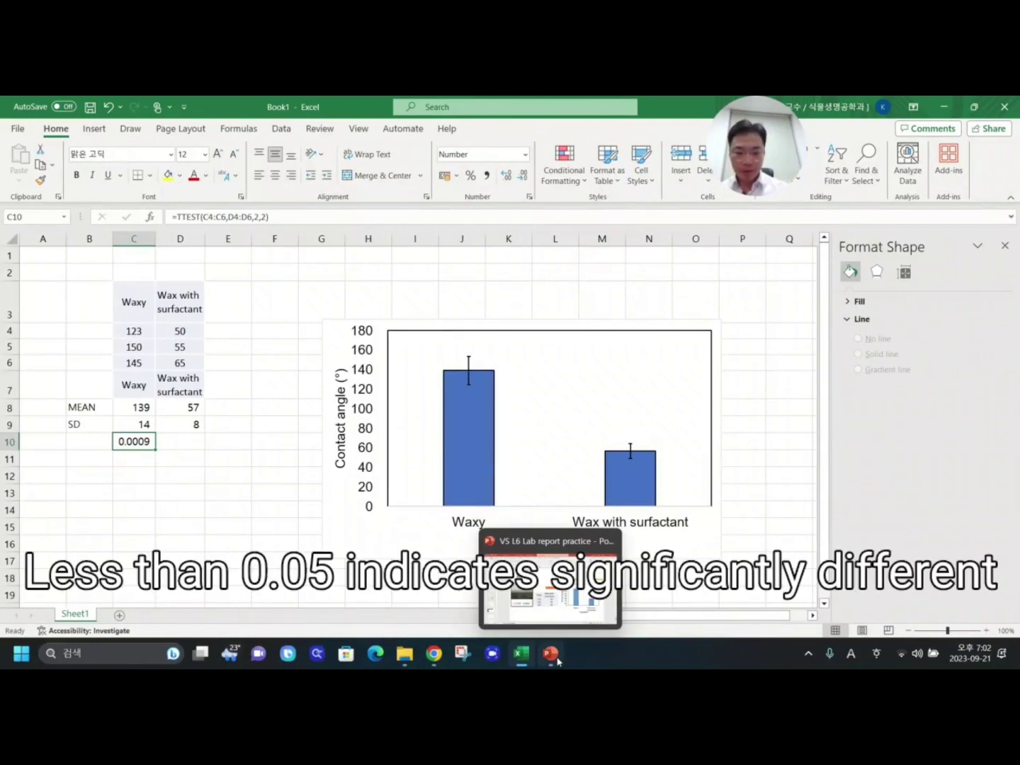
Remove the chart area's outer border, then select the chart and switch to PowerPoint.
{"action": "left_click", "coordinate": [337, 333]}
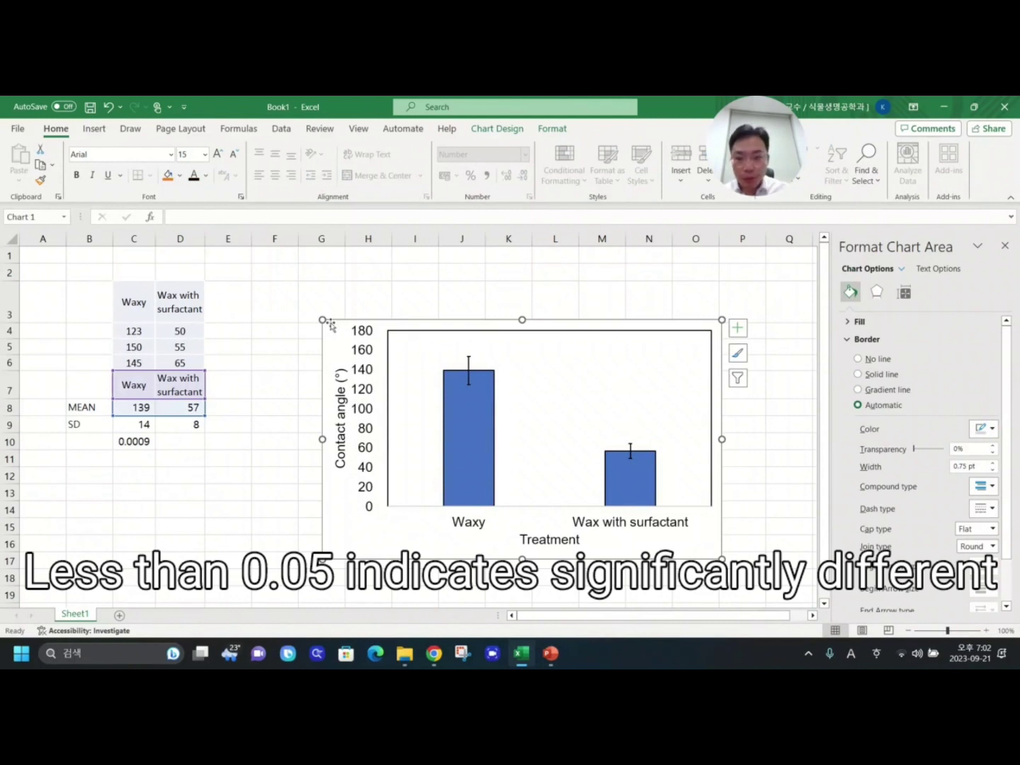
{"action": "left_click", "coordinate": [881, 358]}
{"action": "left_click", "coordinate": [753, 311]}
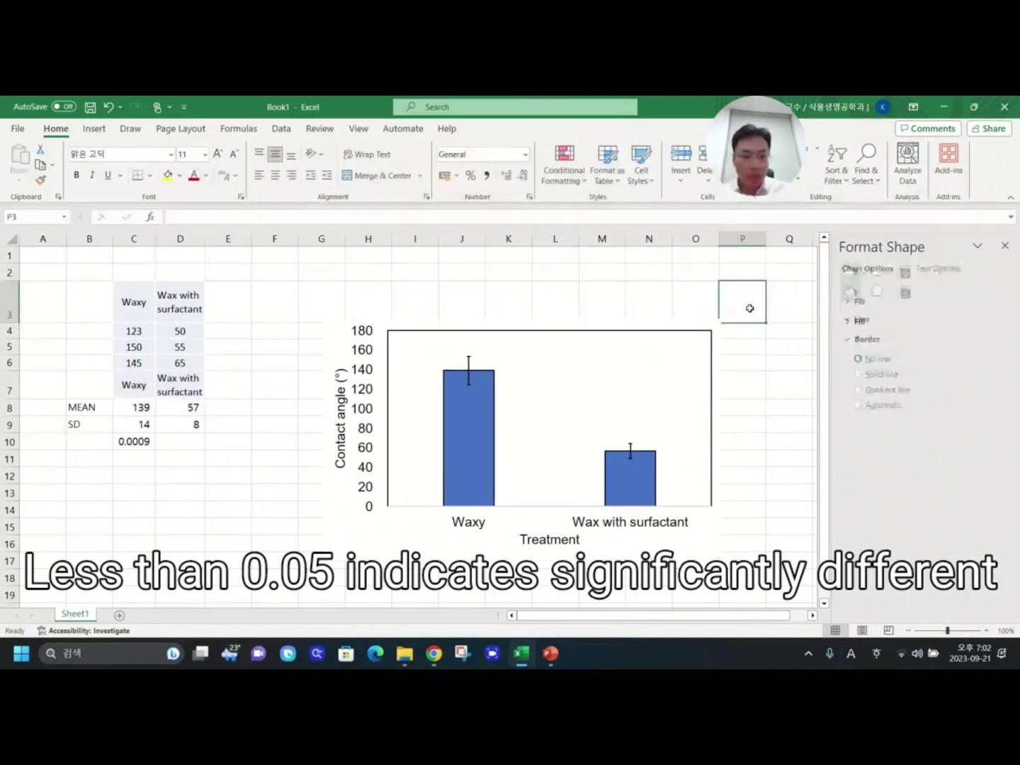
{"action": "left_click", "coordinate": [341, 507]}
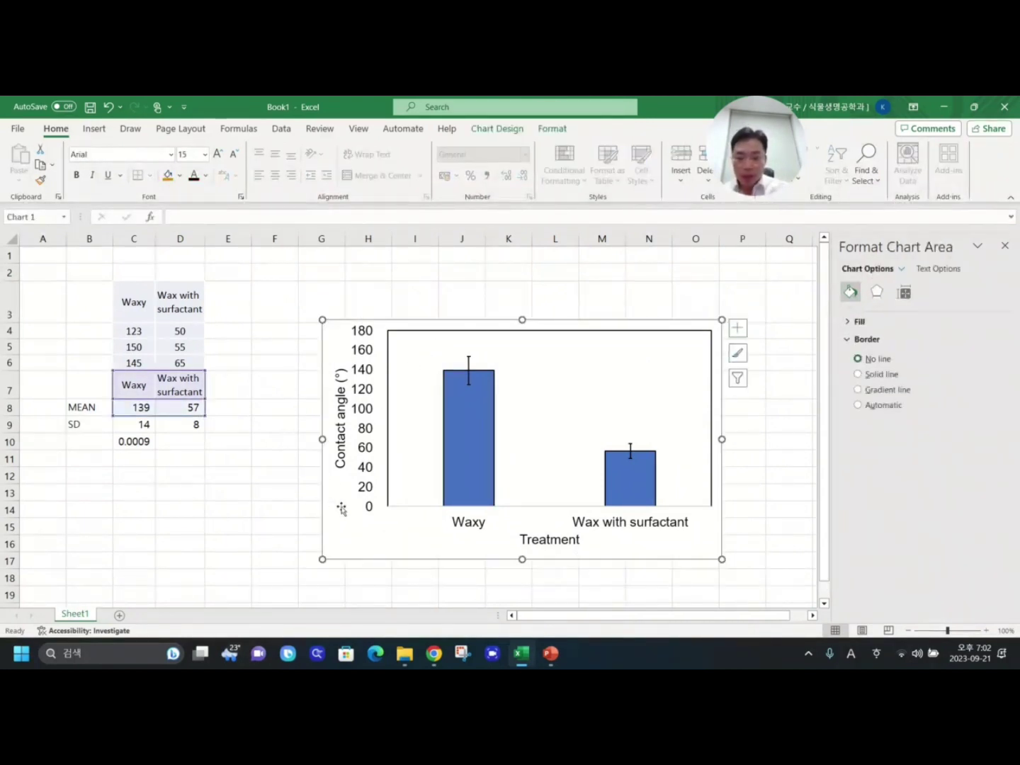
{"action": "left_click", "coordinate": [550, 654]}
Add a blank slide after slide 6 and paste the contact-angle bar chart onto it.
{"action": "left_click", "coordinate": [42, 348]}
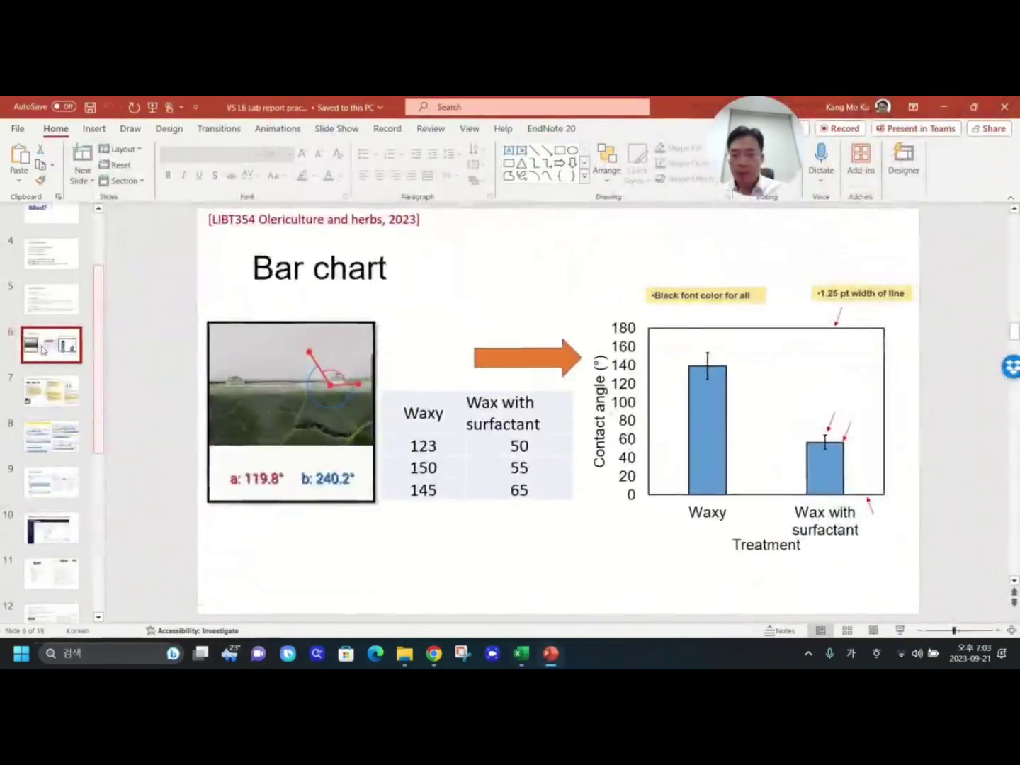
{"action": "key", "text": "Return"}
{"action": "left_click_drag", "start_coordinate": [150, 221], "coordinate": [896, 615]}
{"action": "key", "text": "Delete"}
{"action": "key", "text": "ctrl+v"}
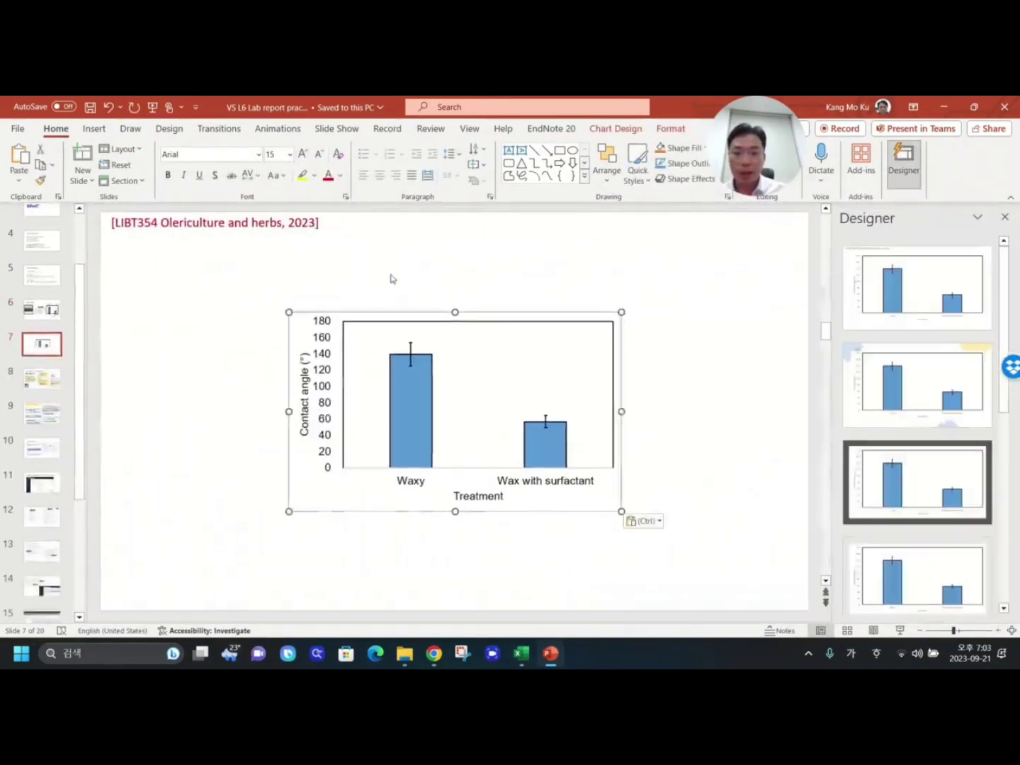
{"action": "left_click", "coordinate": [390, 279]}
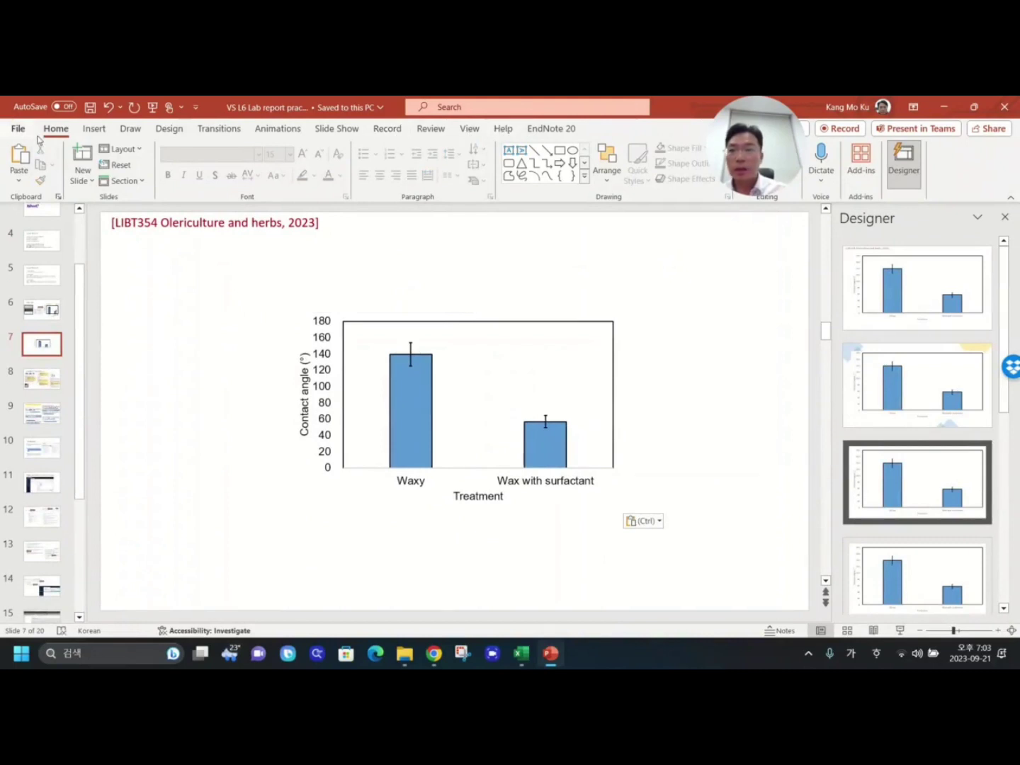
Pick the straight Line shape from Insert > Shapes.
{"action": "left_click", "coordinate": [96, 129]}
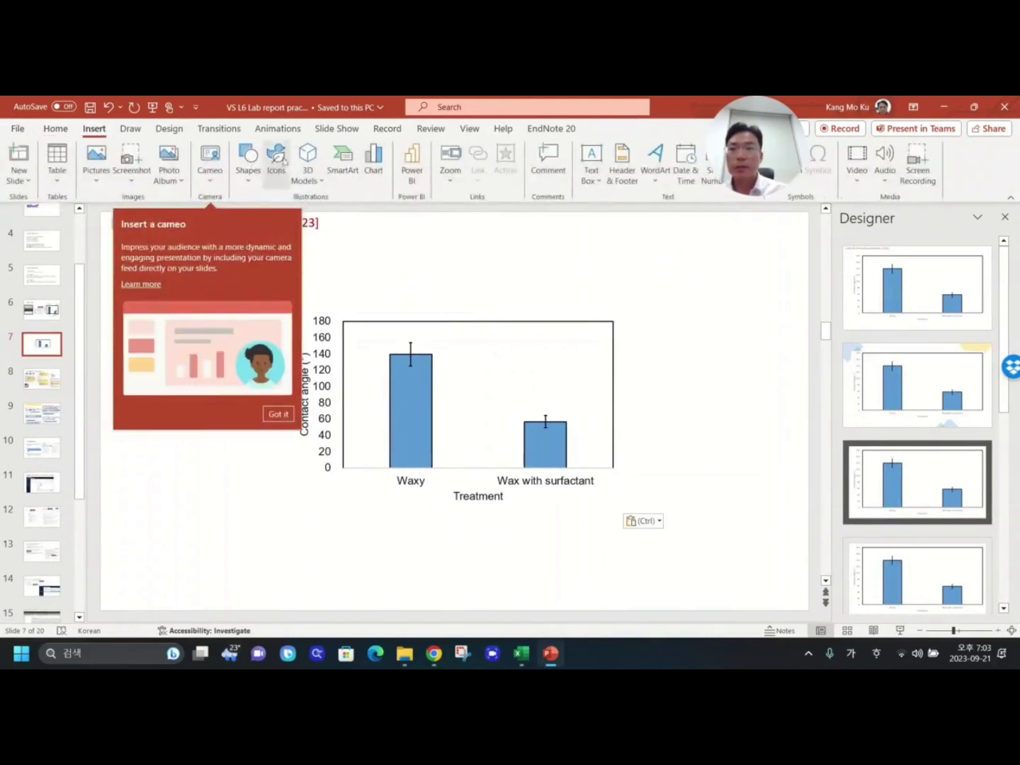
{"action": "left_click", "coordinate": [245, 167]}
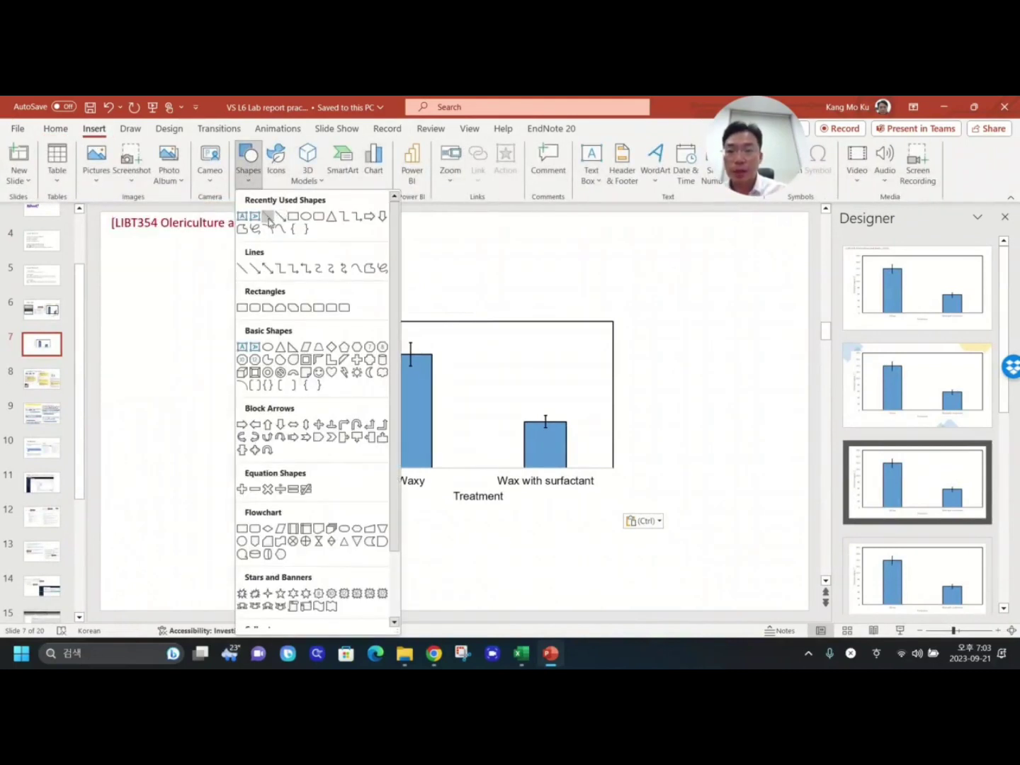
{"action": "left_click", "coordinate": [264, 213]}
Draw a horizontal line above the bars and make it black, 2¼ pt thick.
{"action": "mouse_move", "coordinate": [409, 331]}
{"action": "left_mouse_down"}
{"action": "mouse_move", "coordinate": [560, 348]}
{"action": "mouse_move", "coordinate": [551, 350]}
{"action": "left_mouse_up"}
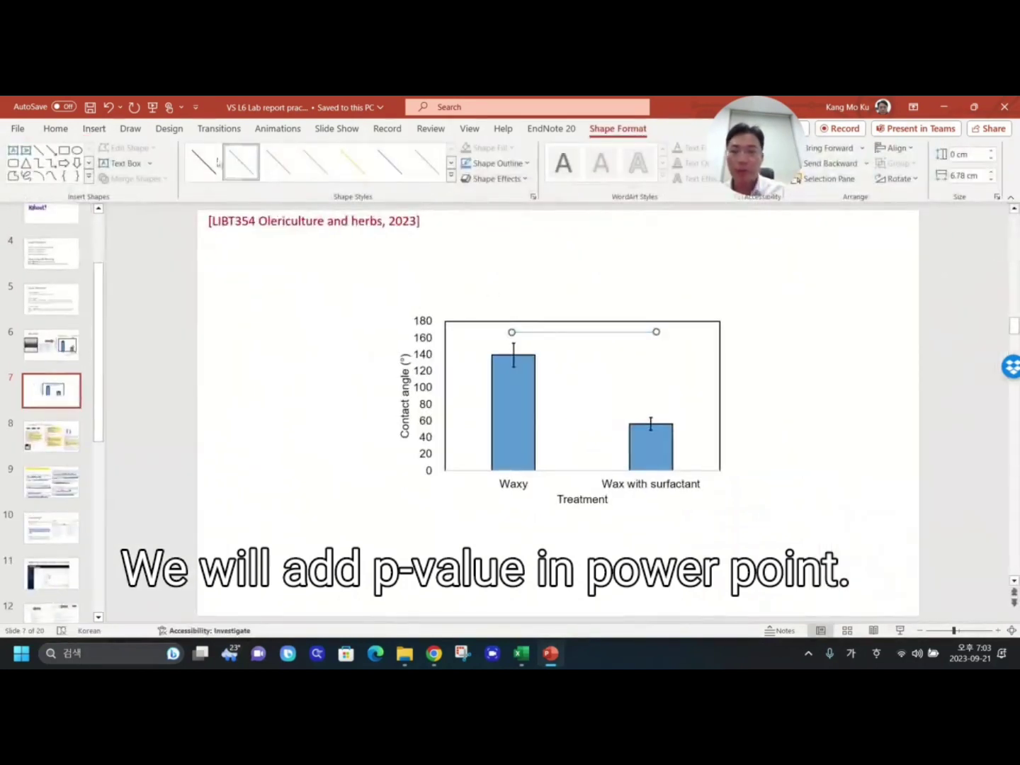
{"action": "left_click", "coordinate": [203, 162]}
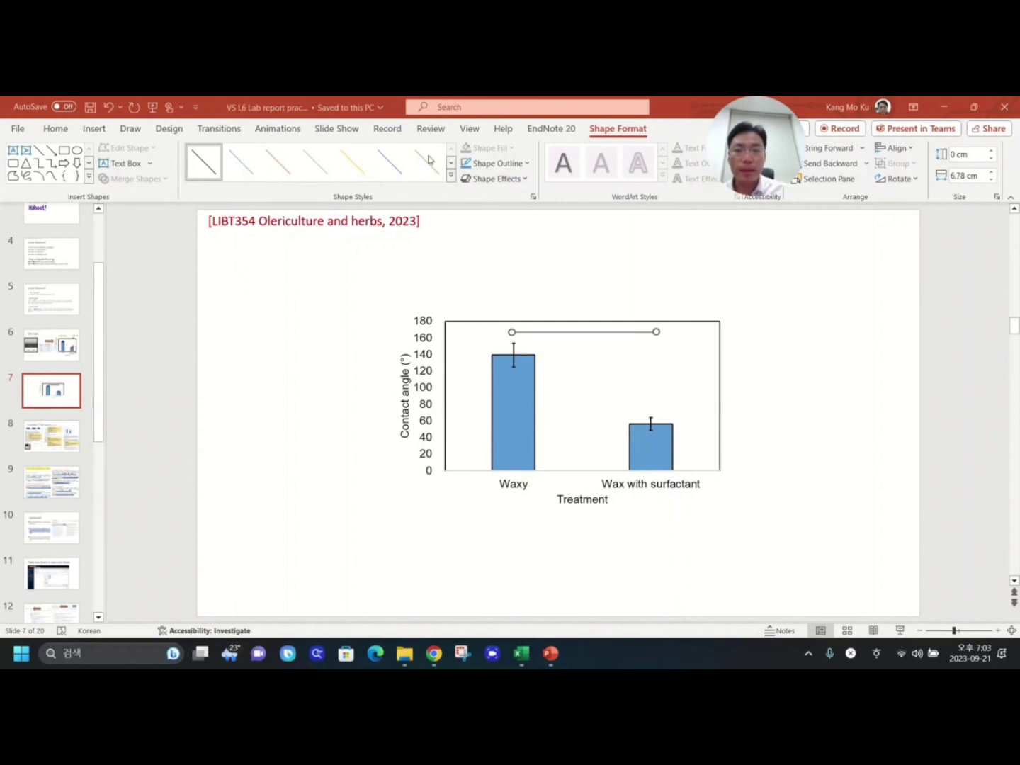
{"action": "left_click", "coordinate": [527, 164]}
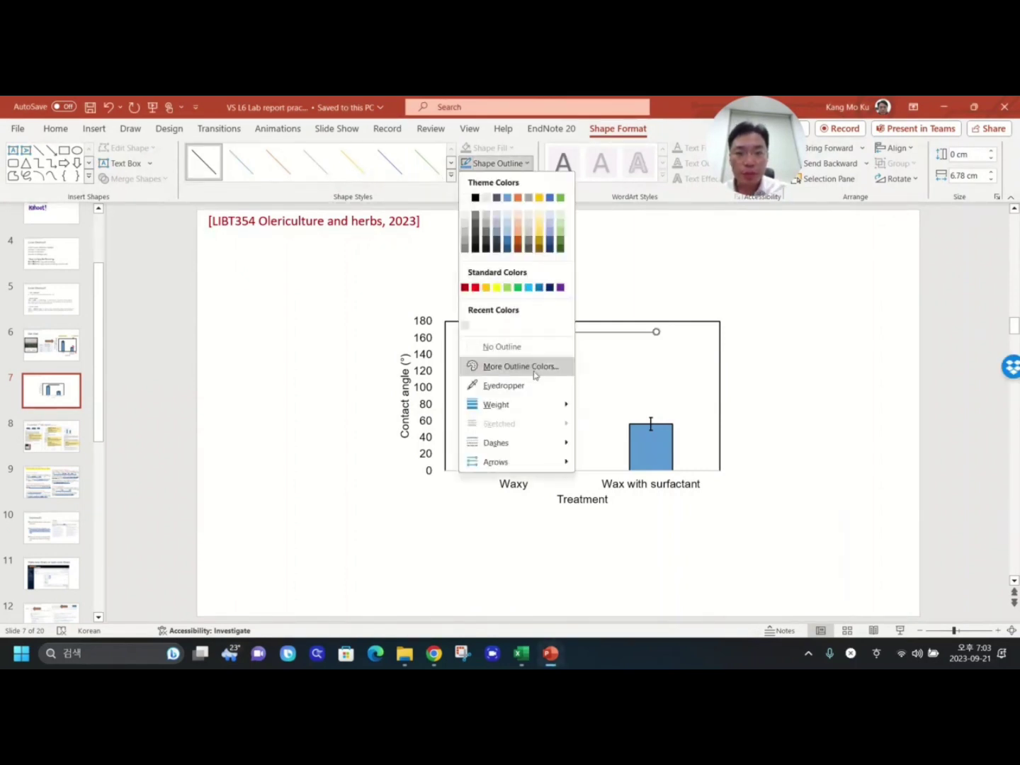
{"action": "mouse_move", "coordinate": [526, 404]}
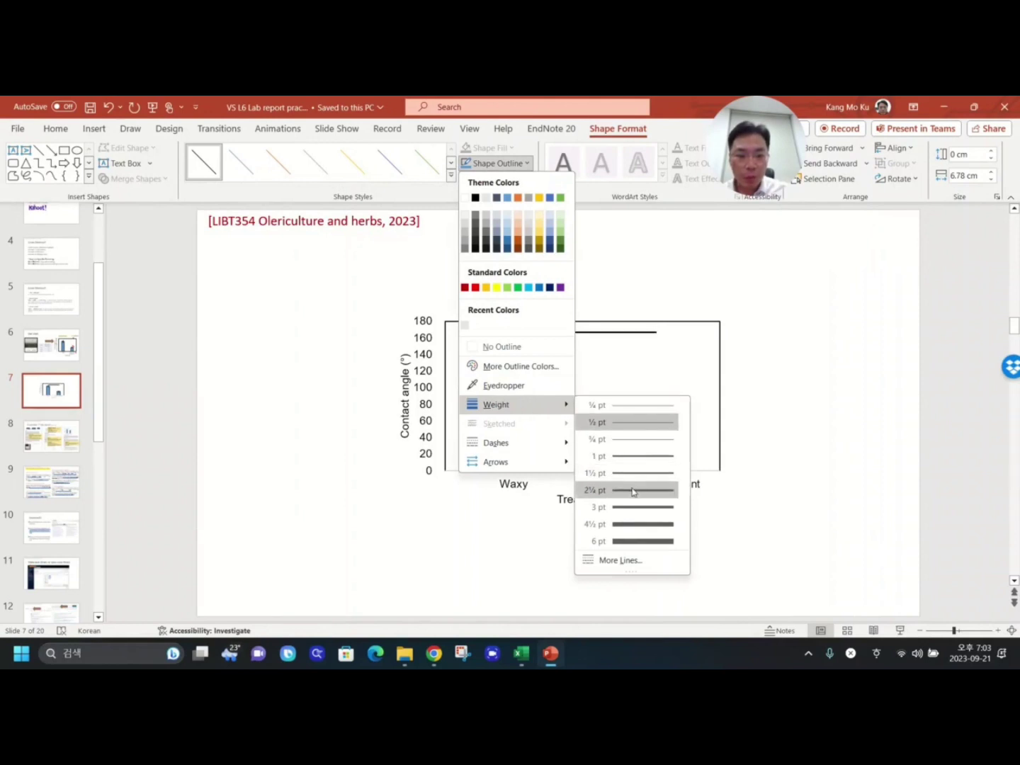
{"action": "left_click", "coordinate": [633, 490]}
{"action": "left_click", "coordinate": [510, 163]}
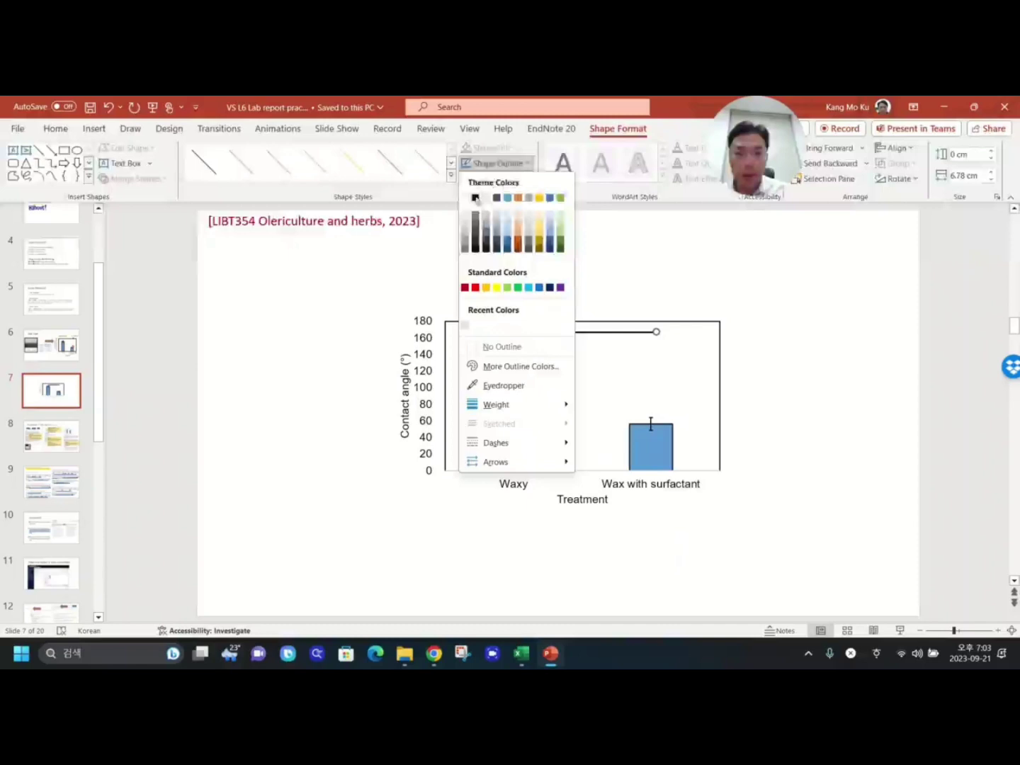
{"action": "left_click", "coordinate": [476, 198]}
{"action": "left_click", "coordinate": [613, 289]}
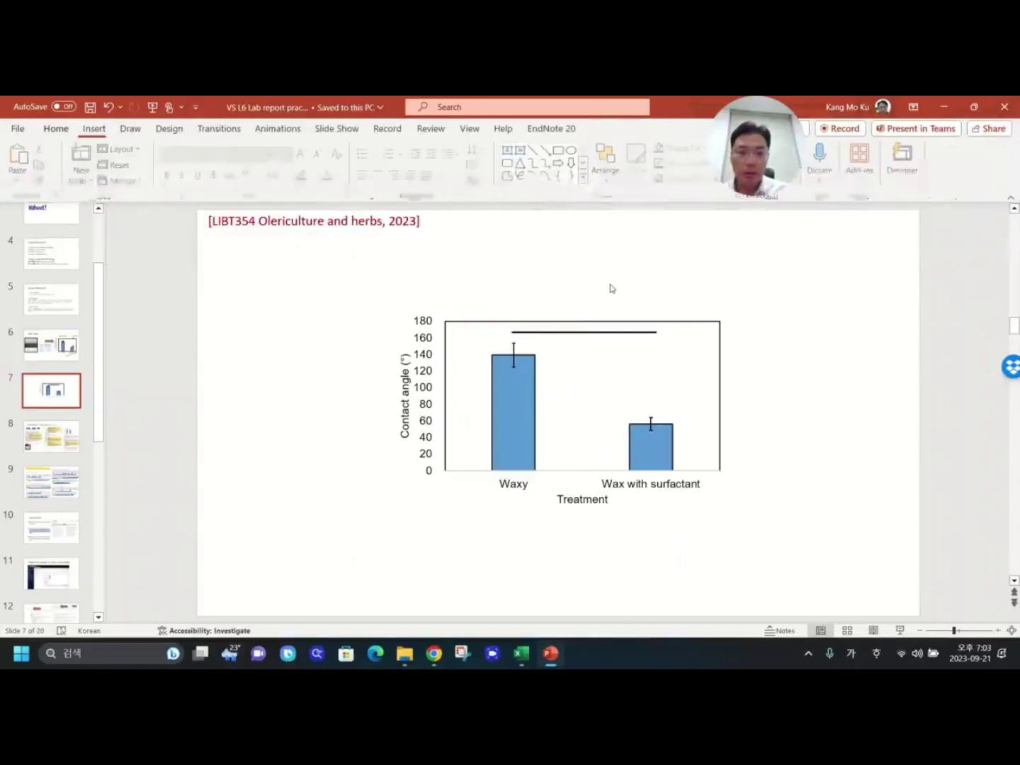
Enlarge the chart and move the line to span both bars near 160.
{"action": "left_click", "coordinate": [616, 333]}
{"action": "left_click_drag", "start_coordinate": [616, 333], "coordinate": [615, 340]}
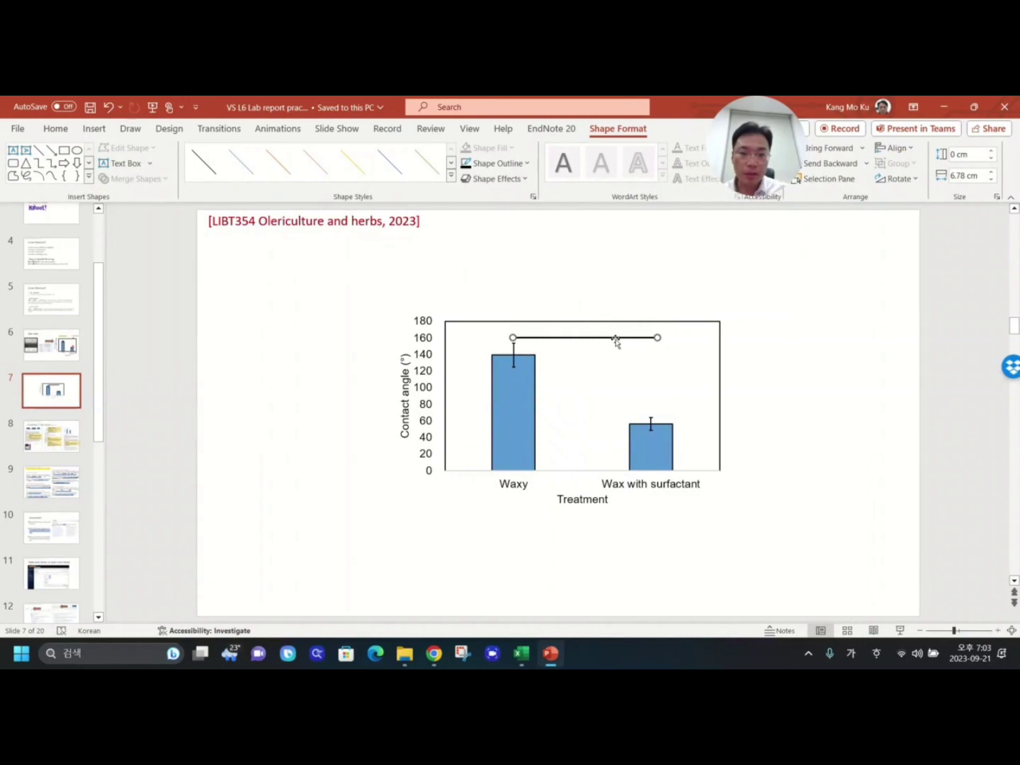
{"action": "left_click", "coordinate": [554, 313]}
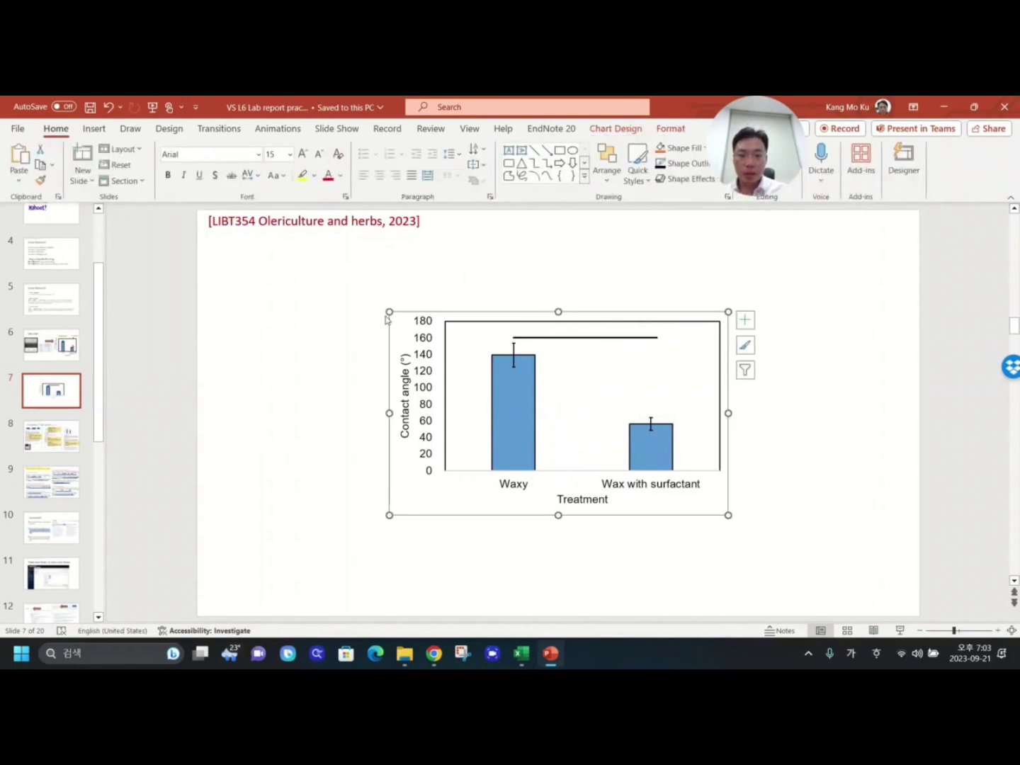
{"action": "left_click_drag", "start_coordinate": [390, 313], "coordinate": [355, 291]}
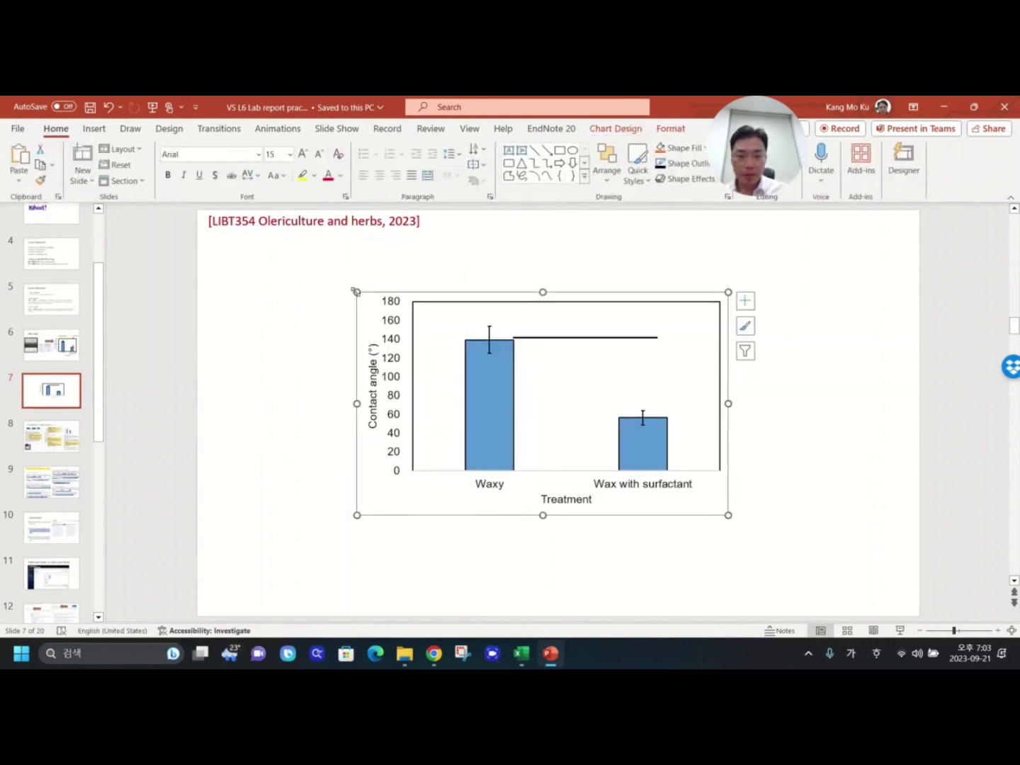
{"action": "left_click", "coordinate": [556, 337]}
{"action": "left_click_drag", "start_coordinate": [556, 337], "coordinate": [532, 321]}
{"action": "left_click", "coordinate": [629, 320]}
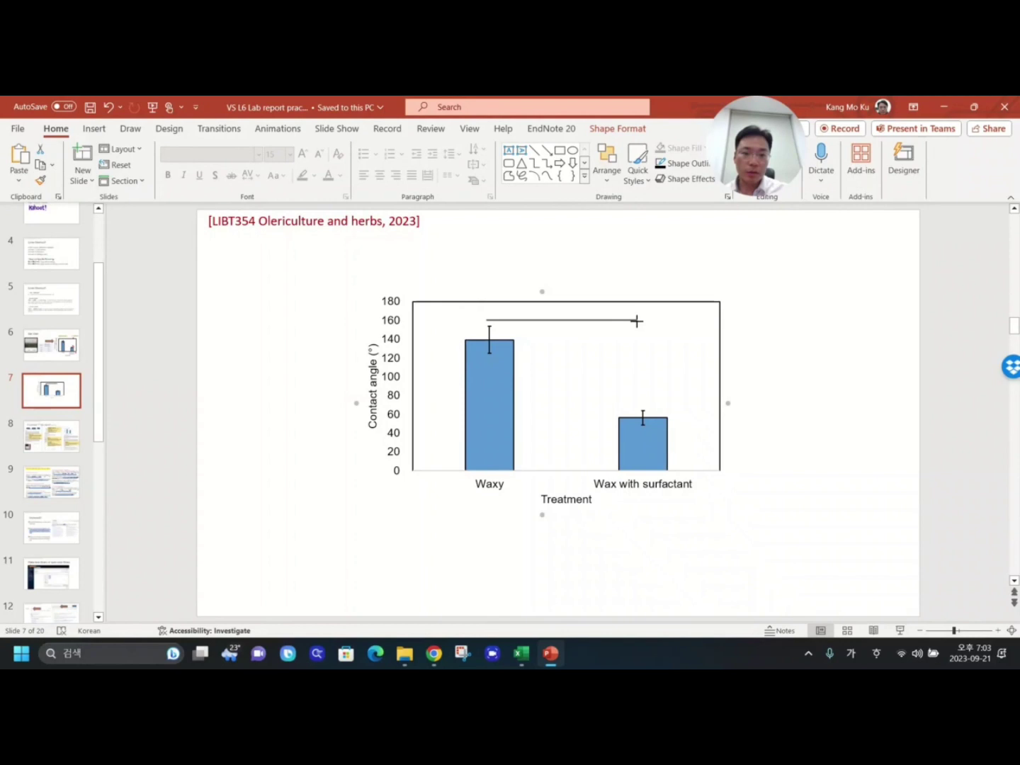
{"action": "left_click", "coordinate": [636, 321]}
{"action": "left_click", "coordinate": [650, 281]}
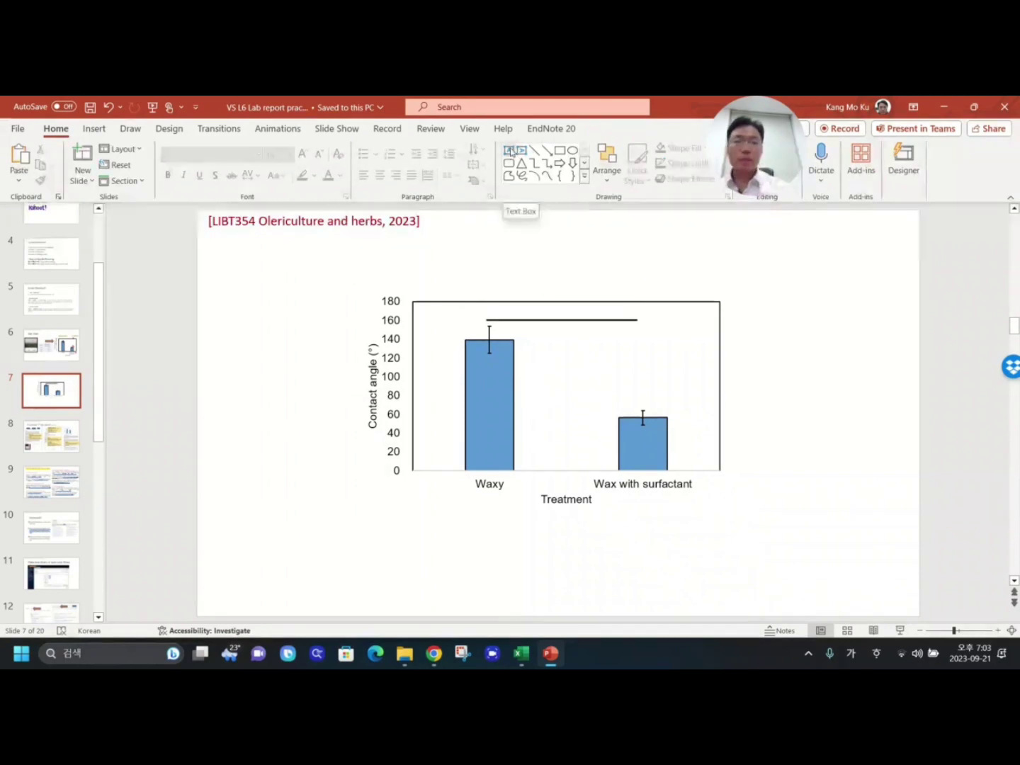
Add a text box reading P<0.001, centred above the significance line.
{"action": "left_click", "coordinate": [510, 151]}
{"action": "left_click_drag", "start_coordinate": [500, 312], "coordinate": [542, 325]}
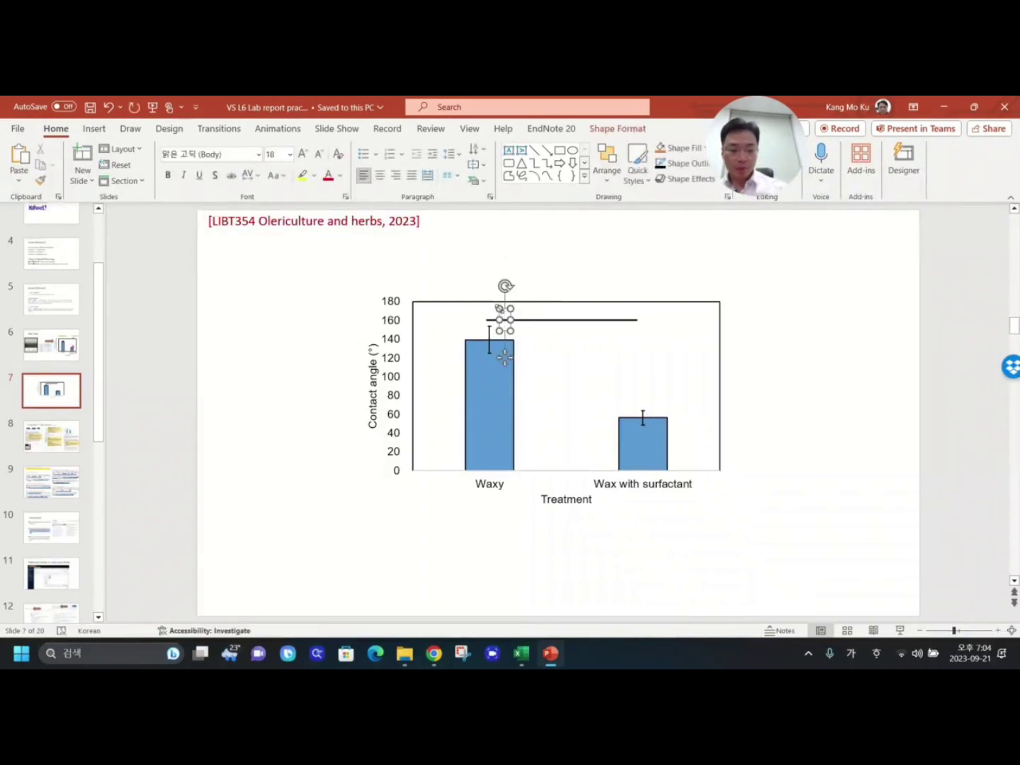
{"action": "type", "text": "a"}
{"action": "key", "text": "BackSpace"}
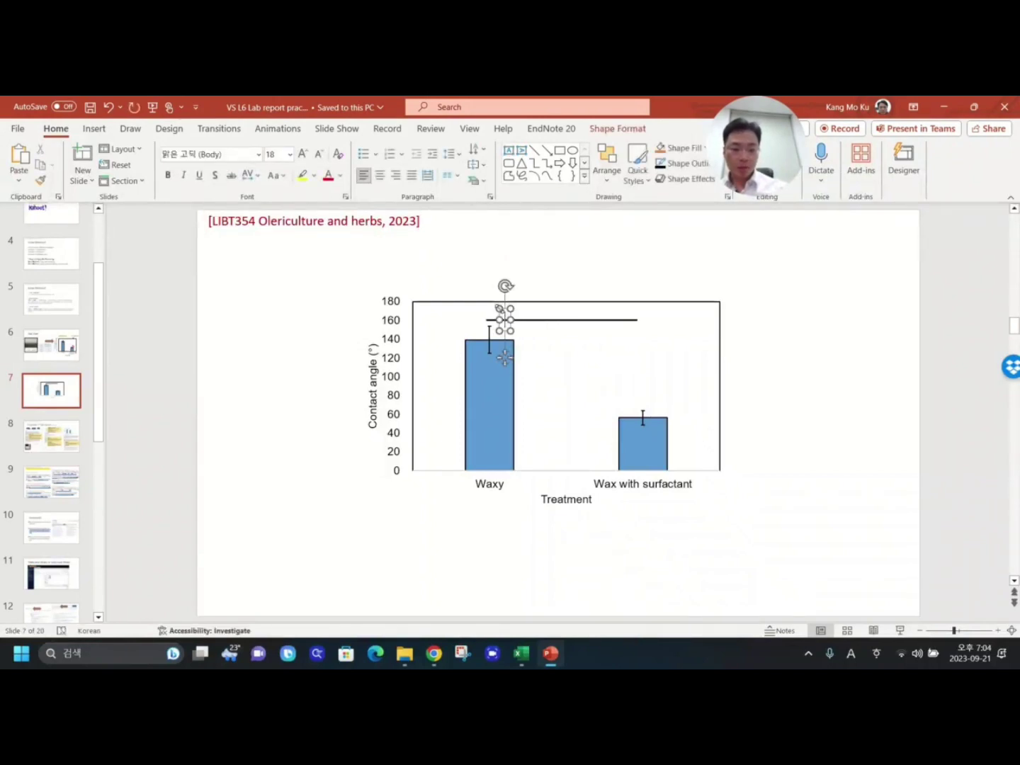
{"action": "key", "text": "Hangul"}
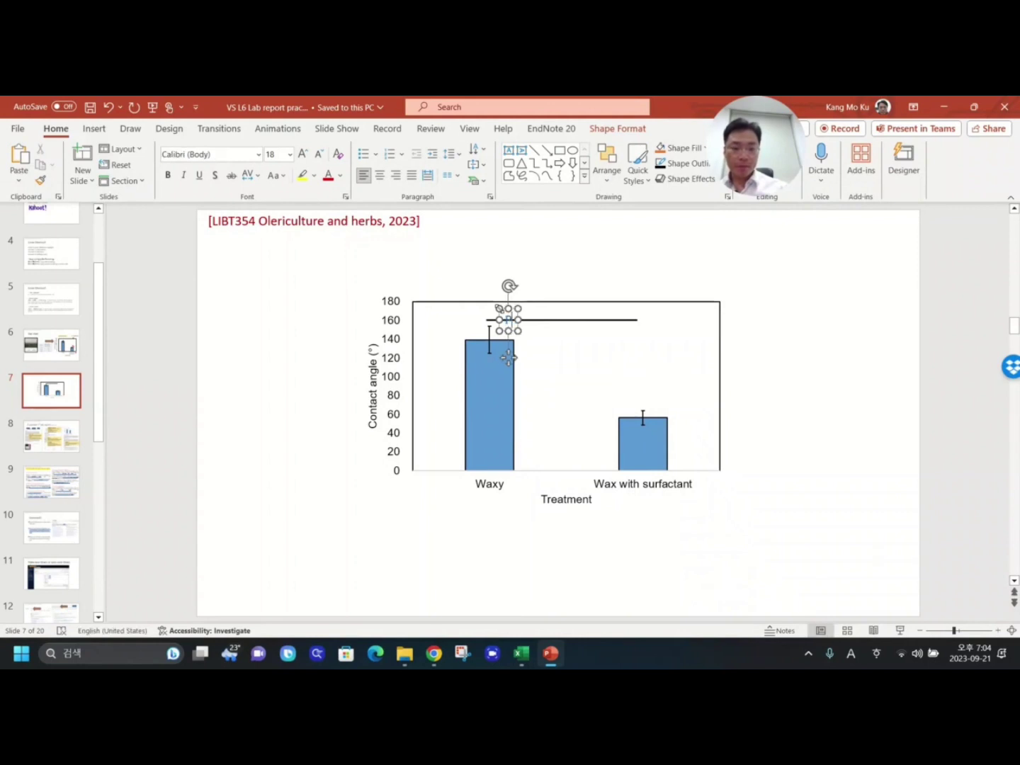
{"action": "type", "text": "P<0.001"}
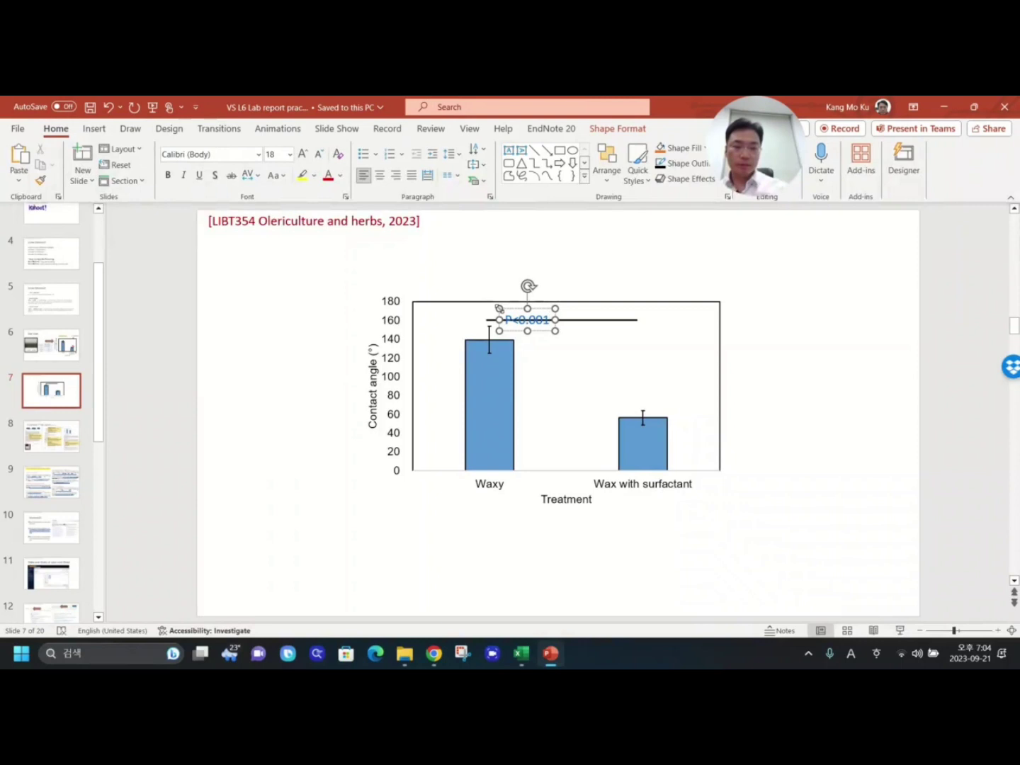
{"action": "left_click_drag", "start_coordinate": [542, 308], "coordinate": [572, 303]}
Italicize the letter P in the P<0.001 label.
{"action": "double_click", "coordinate": [542, 312]}
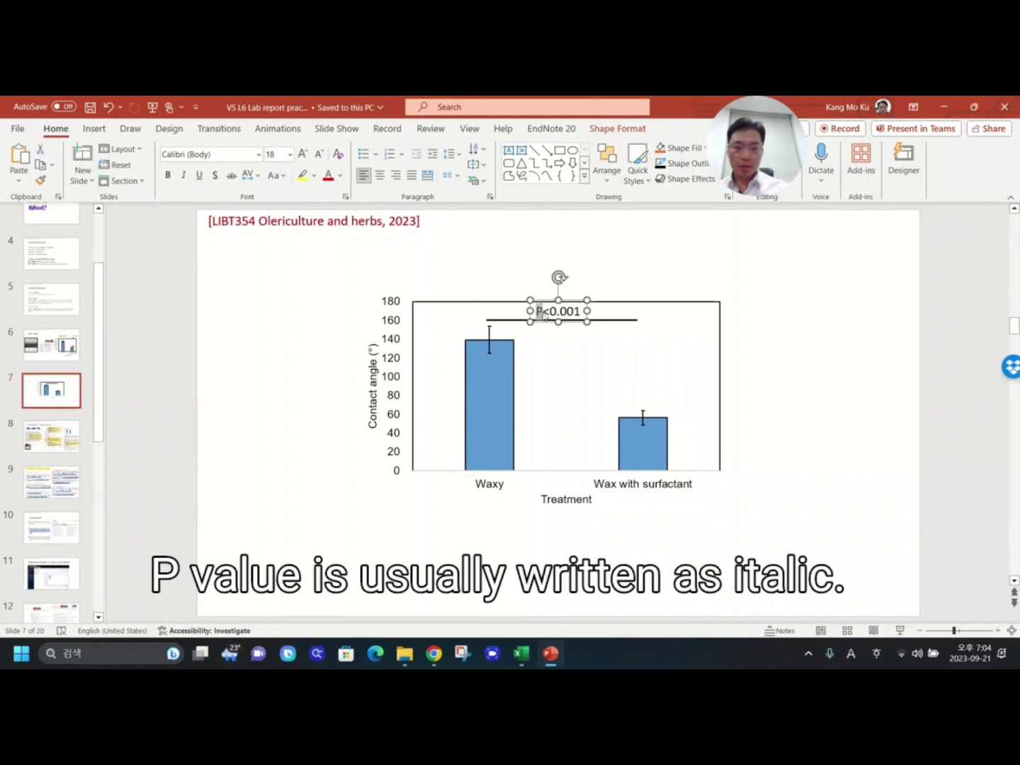
{"action": "key", "text": "ctrl+i"}
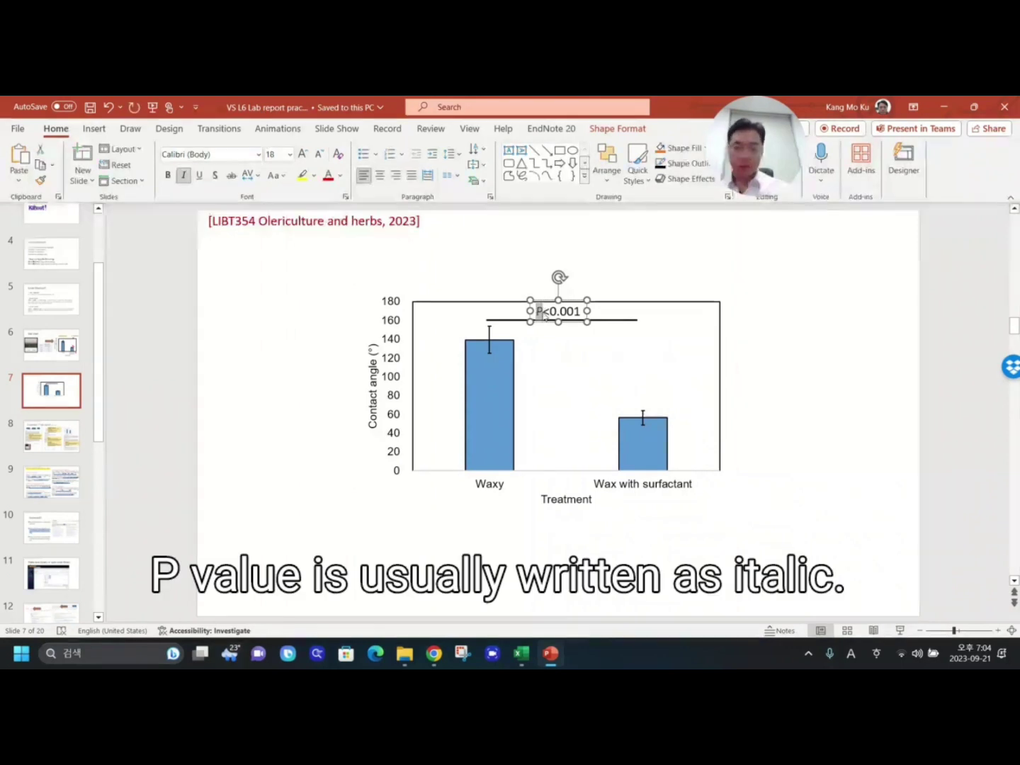
{"action": "left_click", "coordinate": [623, 257]}
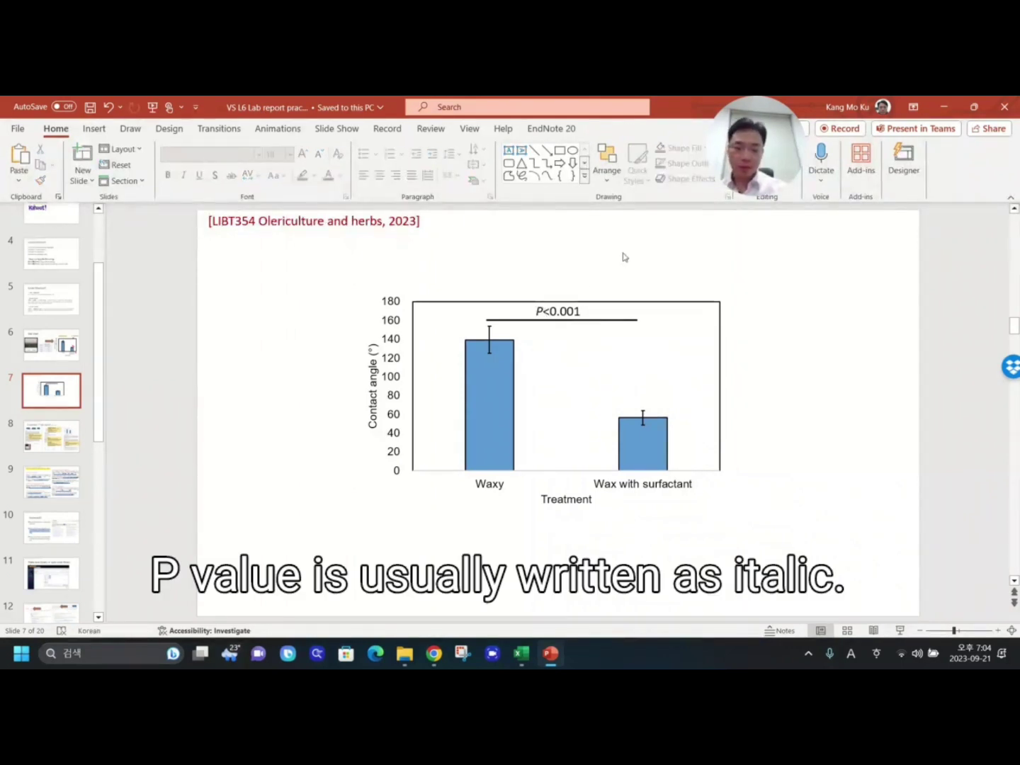
{"action": "left_click", "coordinate": [580, 312]}
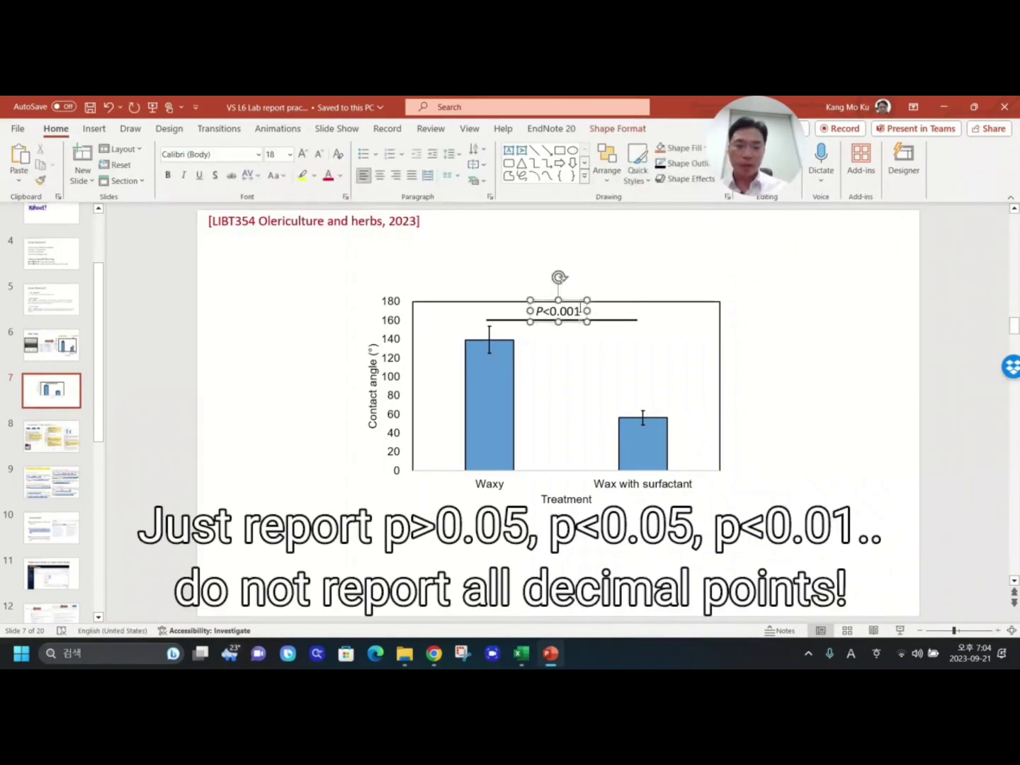
{"action": "left_click", "coordinate": [623, 281]}
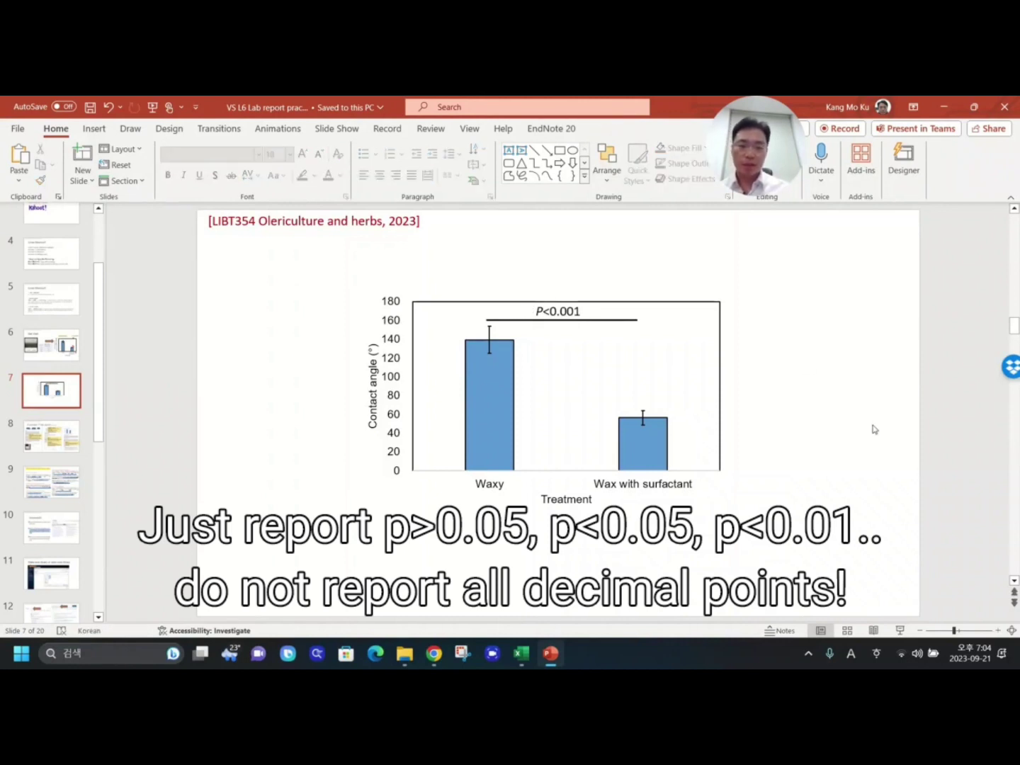